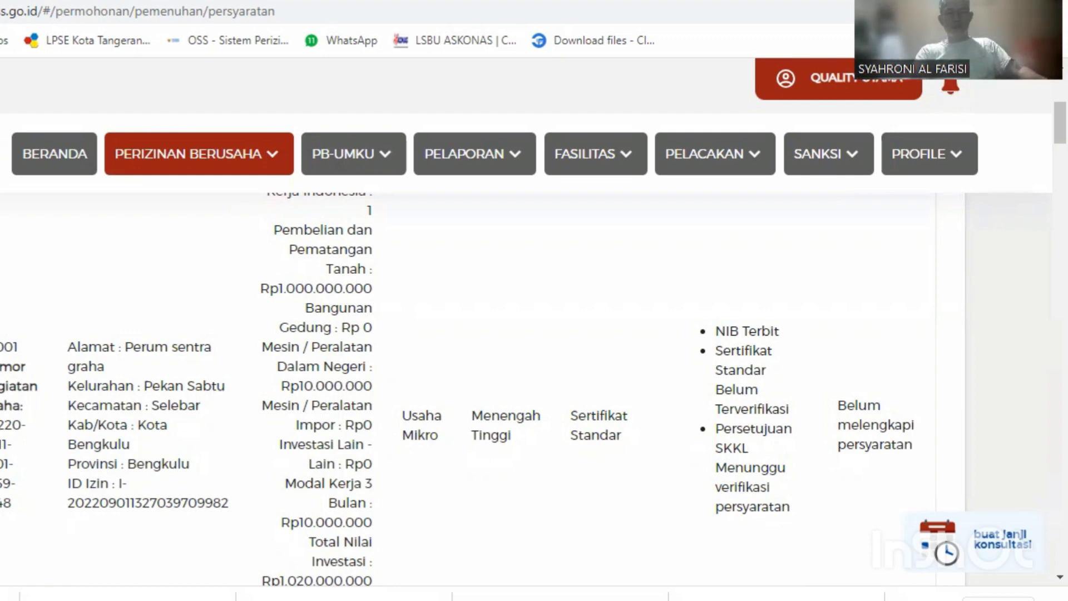
# - Switch to WhatsApp and read the client's conversation about KBLI 42202, 42911 and 42101 and the required environmental approval documents
pyautogui.hotkey('ctrl', 'Tab')
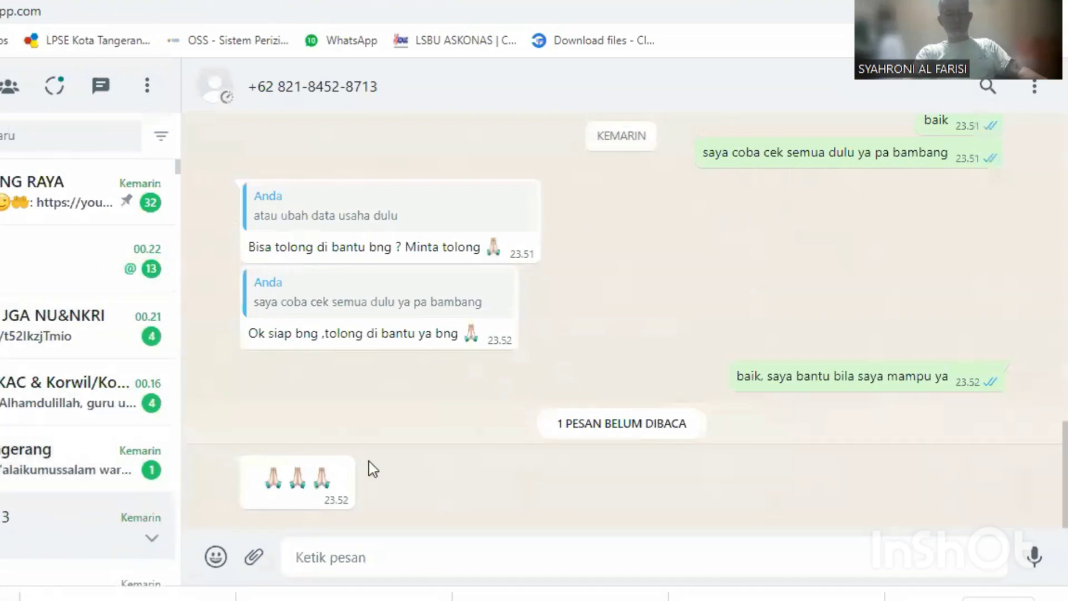
pyautogui.scroll(5, 610, 362)
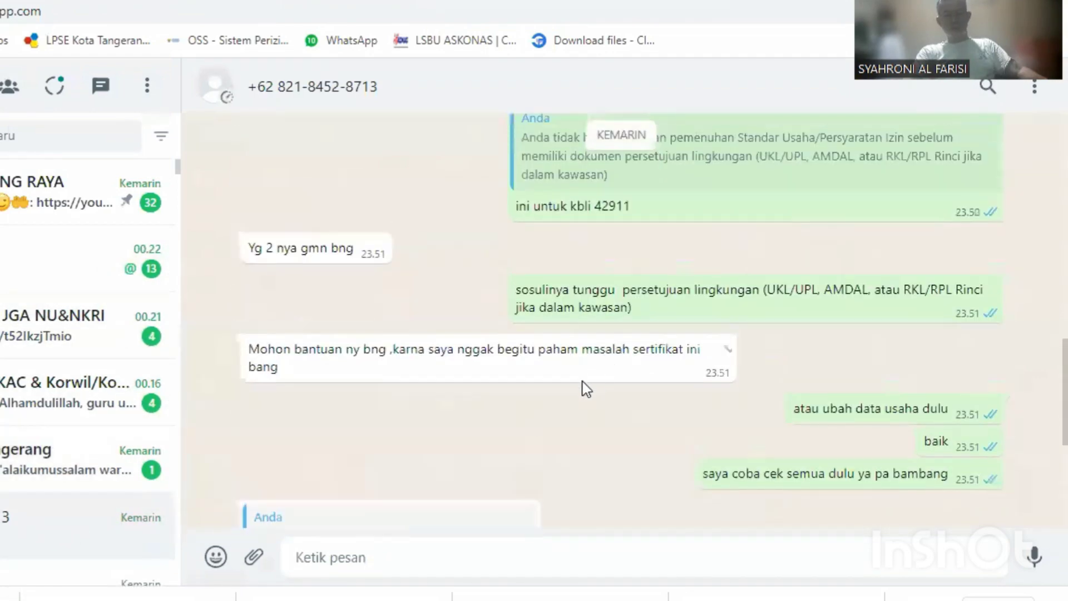
pyautogui.scroll(8, 527, 312)
pyautogui.scroll(5, 526, 315)
pyautogui.scroll(-12, 501, 345)
pyautogui.scroll(3, 470, 384)
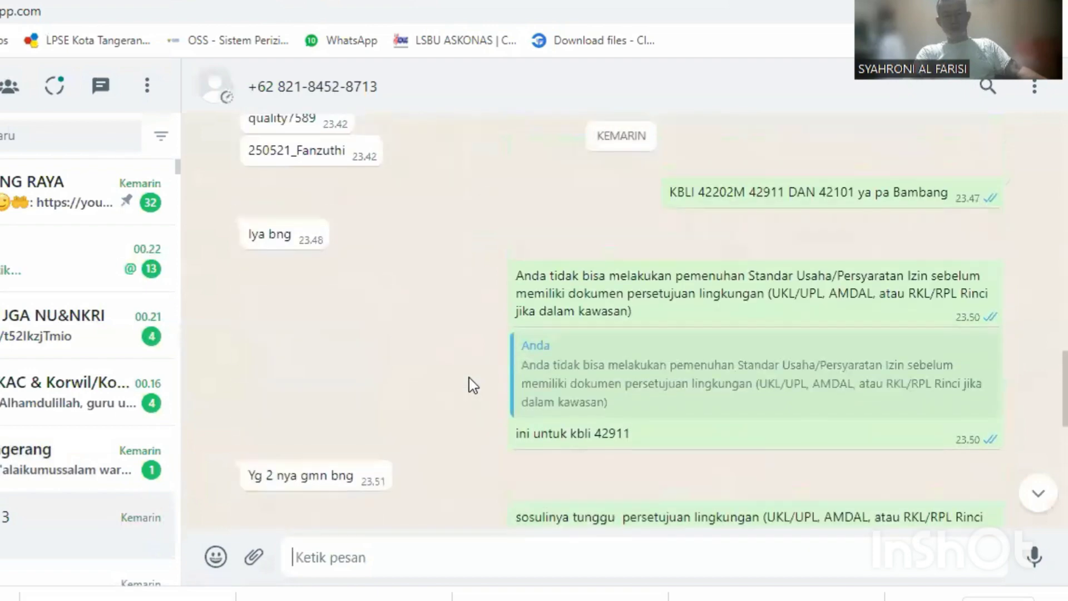
pyautogui.scroll(3, 472, 385)
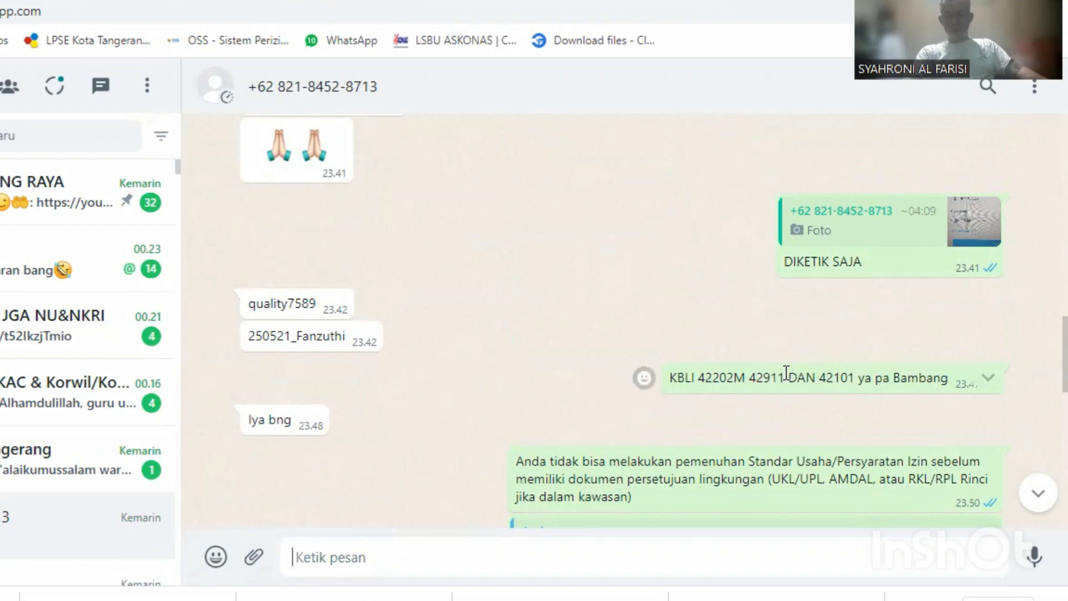
pyautogui.scroll(-3, 813, 404)
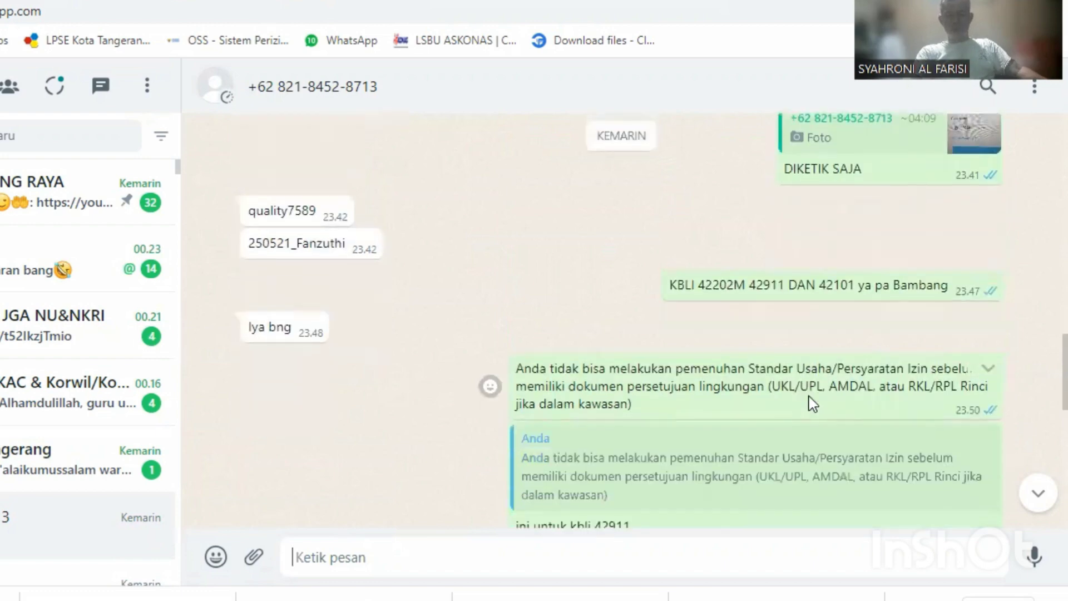
pyautogui.scroll(-2, 812, 405)
pyautogui.scroll(2, 805, 405)
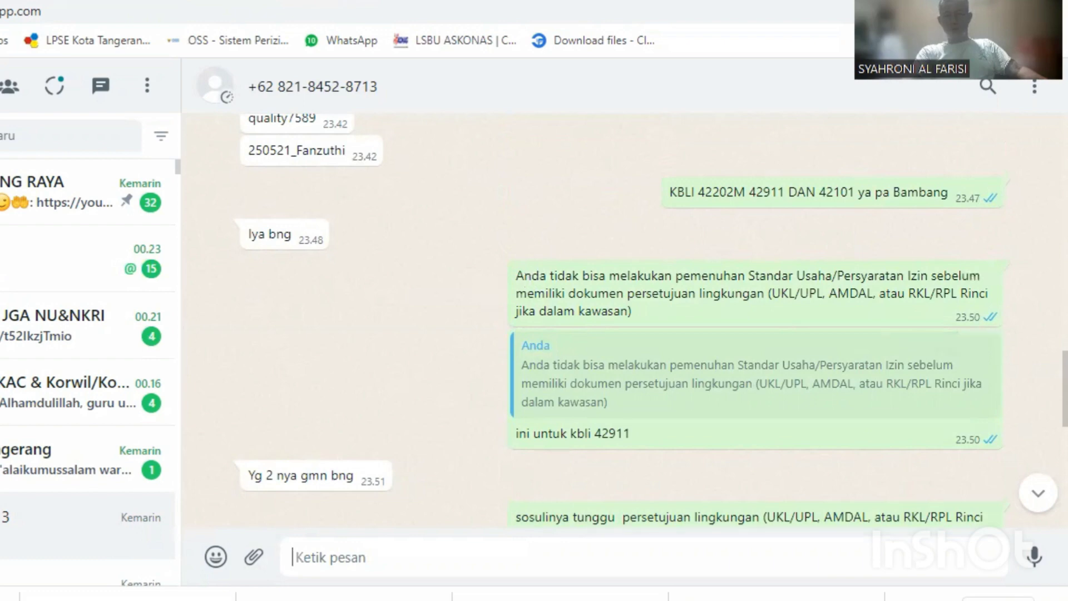
# - Switch back to the OSS site and examine the permit and fulfilment statuses of the business activities on the list's first page
pyautogui.click(406, 2)
pyautogui.scroll(-5, 460, 326)
pyautogui.scroll(6, 460, 327)
pyautogui.scroll(-6, 456, 329)
pyautogui.scroll(-15, 446, 326)
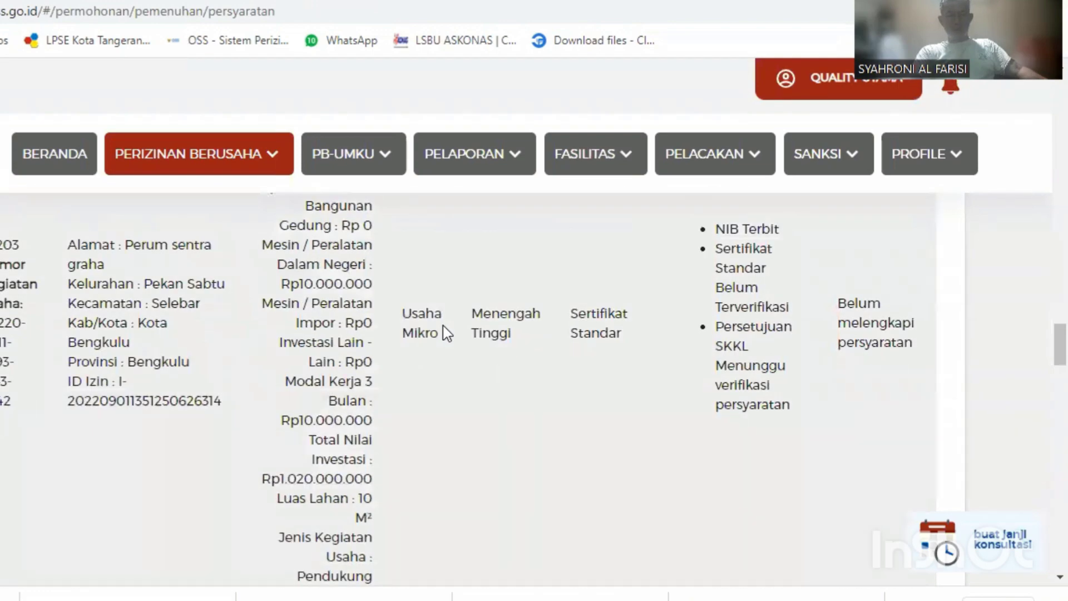
pyautogui.scroll(-3, 445, 332)
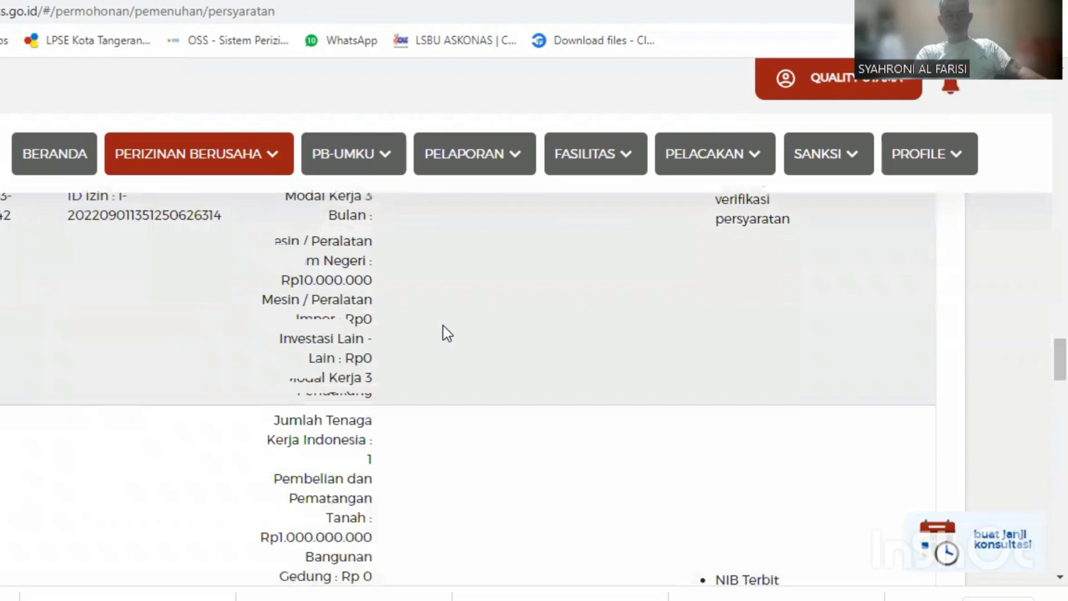
pyautogui.scroll(-9, 447, 332)
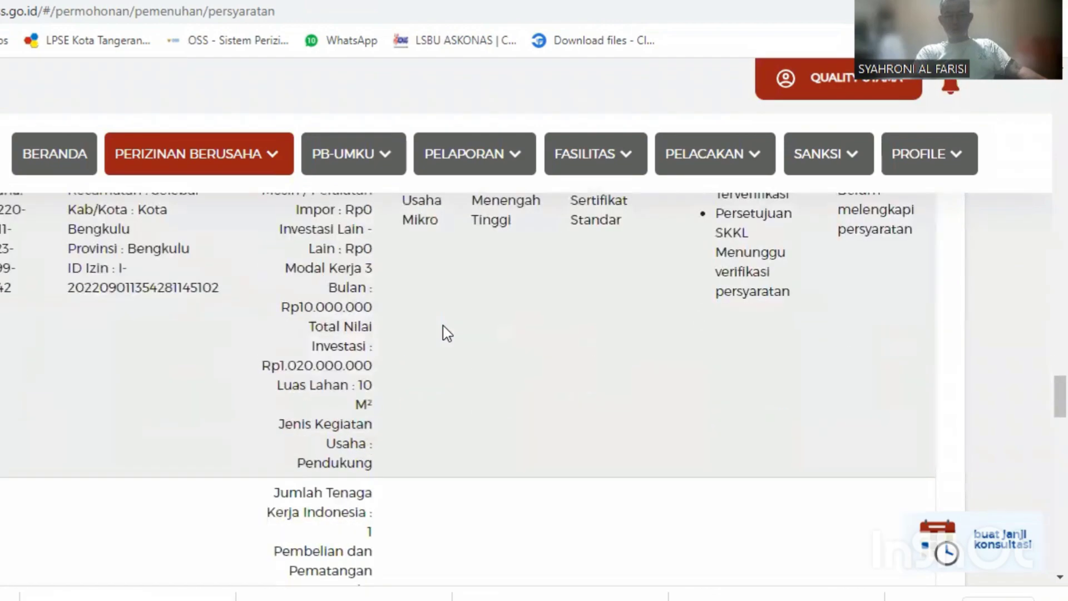
pyautogui.scroll(-10, 447, 333)
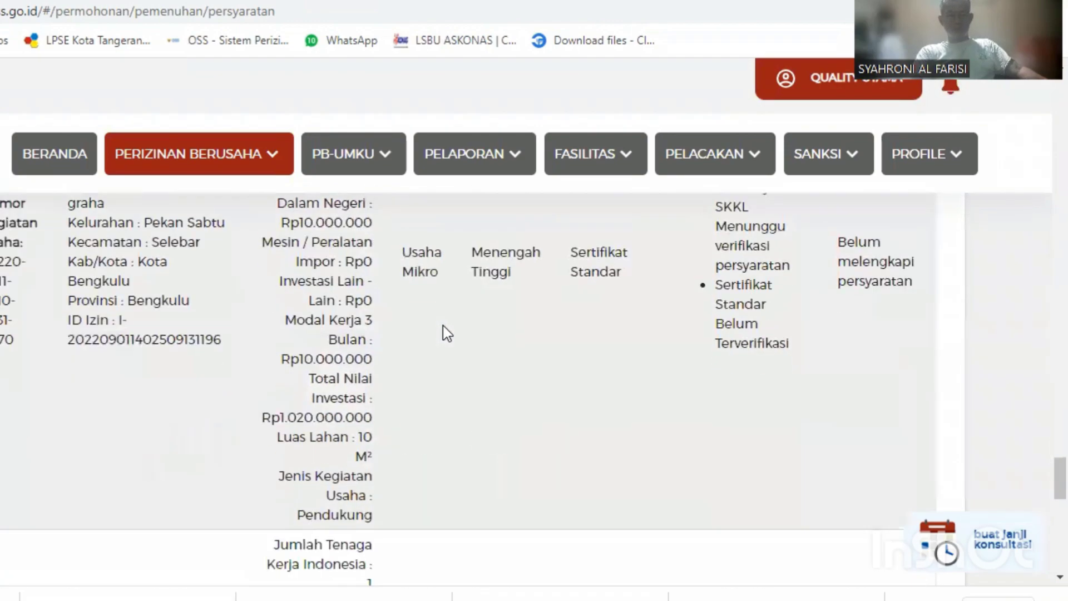
pyautogui.scroll(-10, 447, 332)
pyautogui.scroll(2, 444, 333)
pyautogui.scroll(-6, 445, 333)
pyautogui.scroll(2, 579, 370)
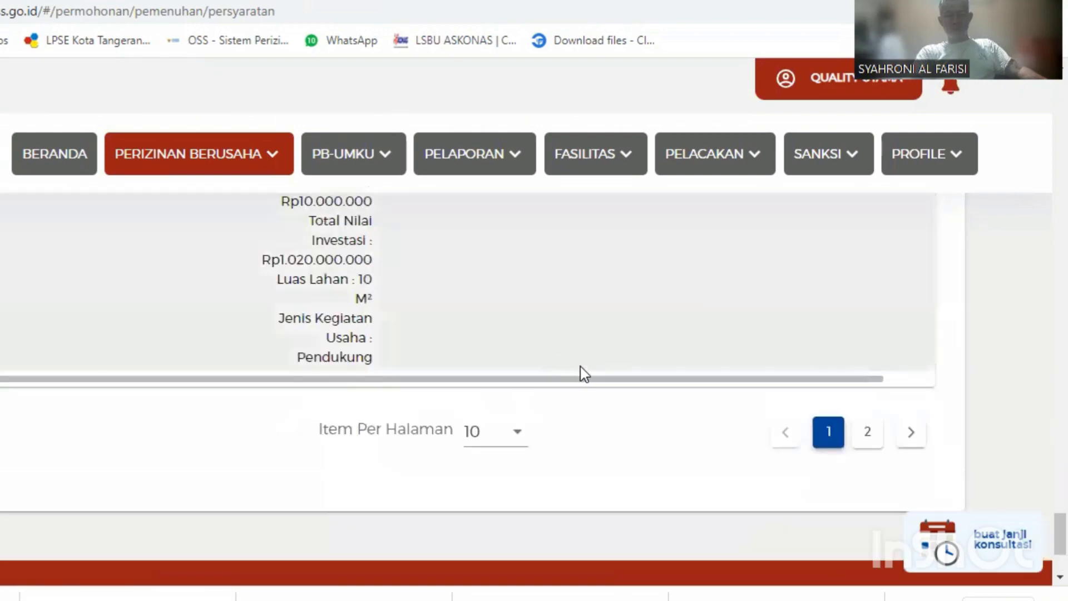
# - Go to page 2 of the business activity list and expand the details of the KBLI 42911 entry
pyautogui.click(866, 433)
pyautogui.scroll(4, 501, 389)
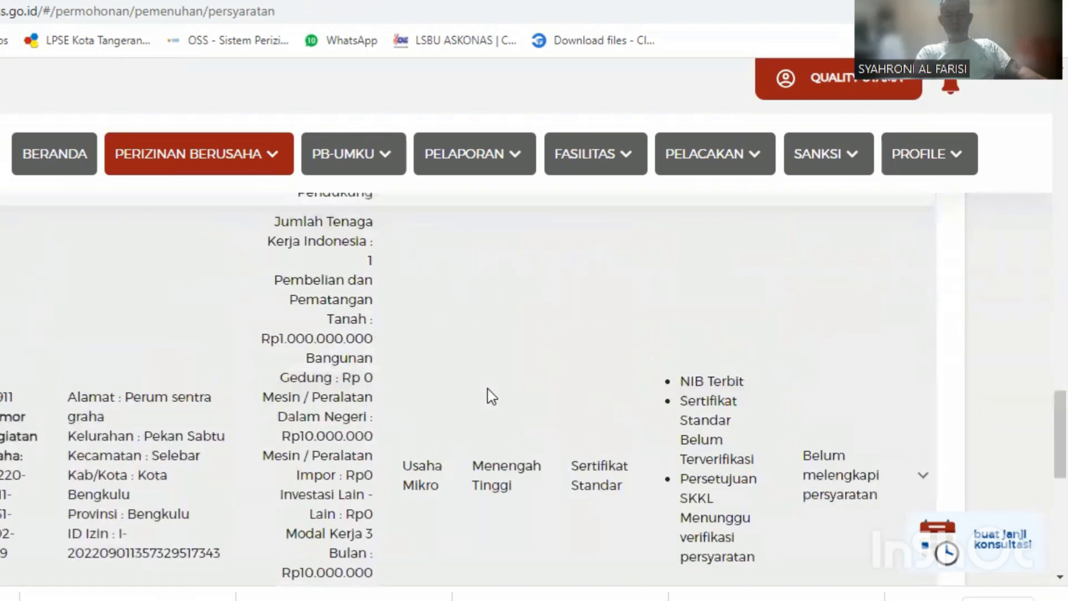
pyautogui.scroll(-3, 492, 397)
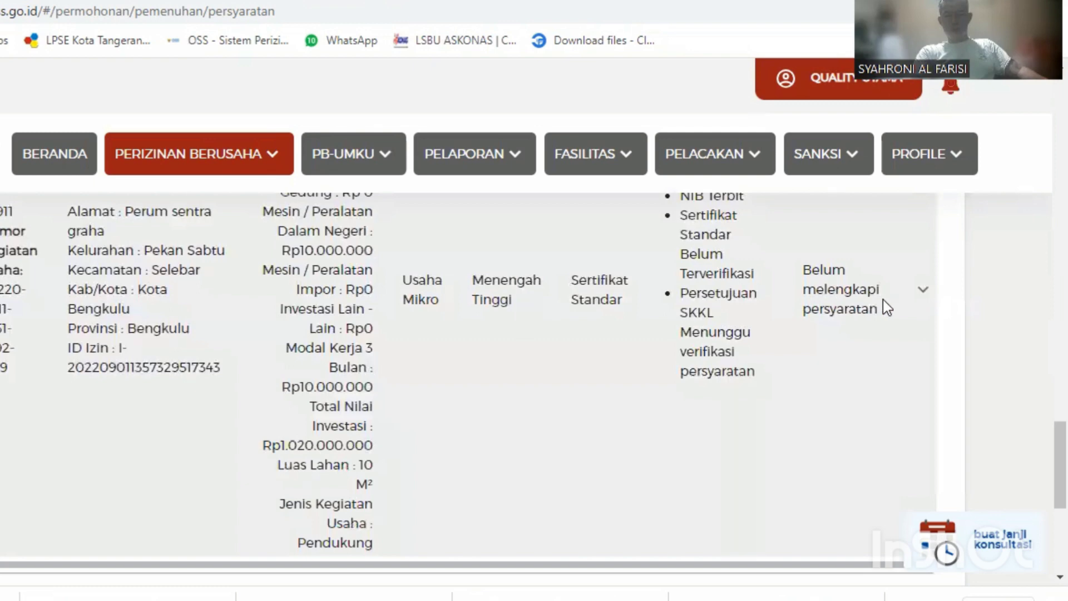
pyautogui.click(914, 295)
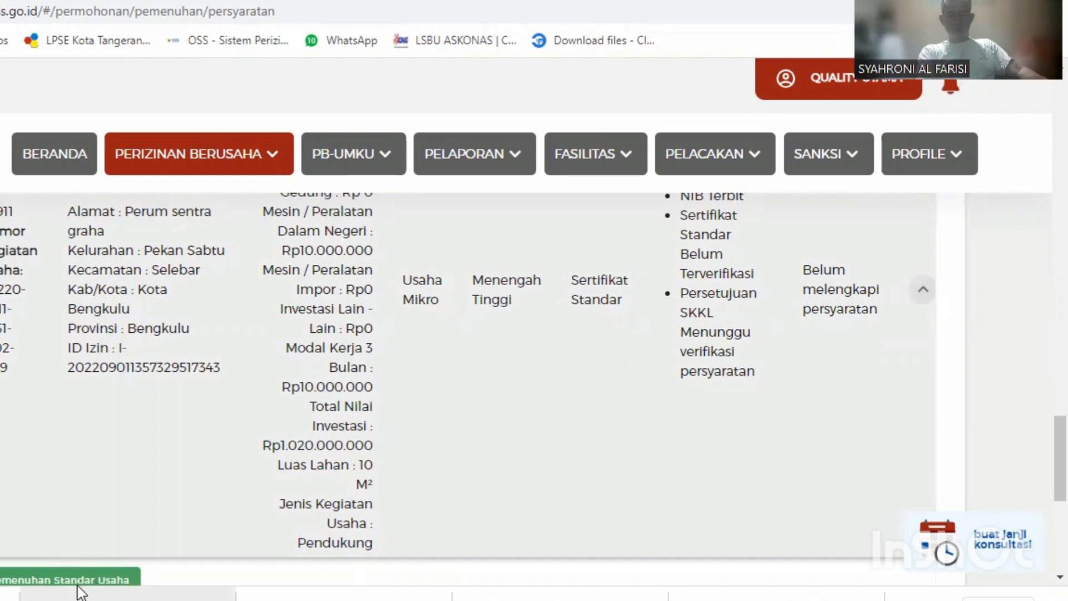
pyautogui.scroll(-7, 117, 523)
pyautogui.scroll(5, 122, 516)
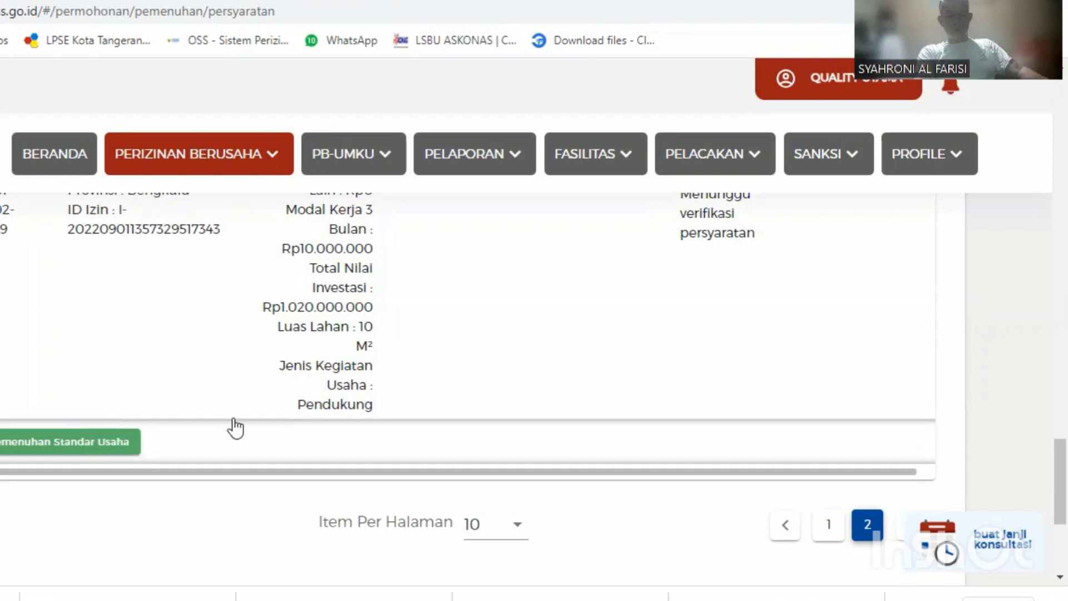
# - Open the Pemenuhan Standar Usaha form for the KBLI 42911 activity and dismiss the information dialog
pyautogui.click(88, 445)
pyautogui.scroll(-5, 161, 458)
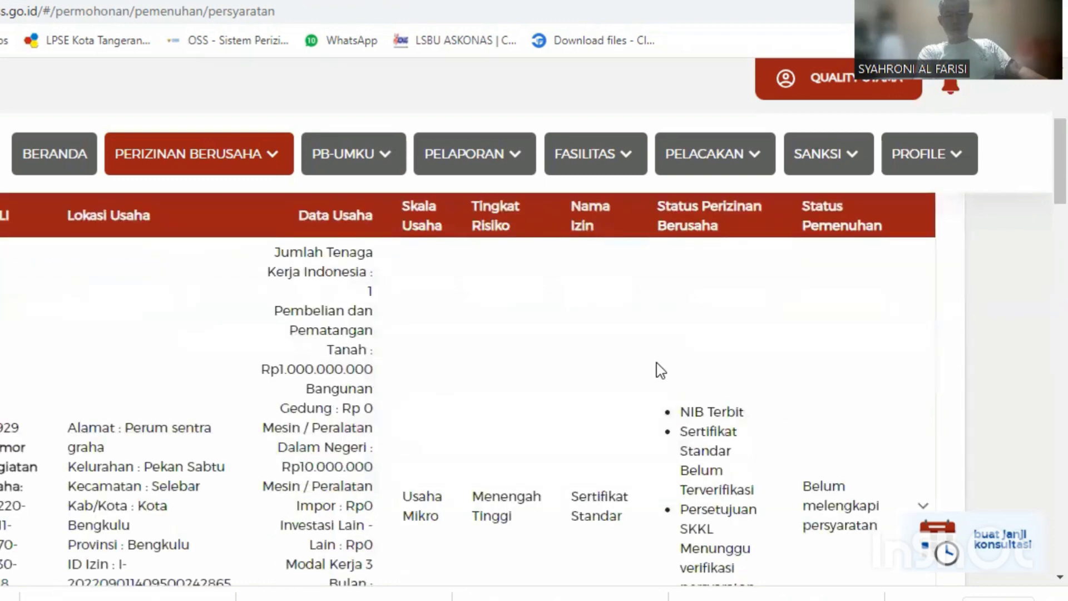
pyautogui.scroll(-10, 533, 389)
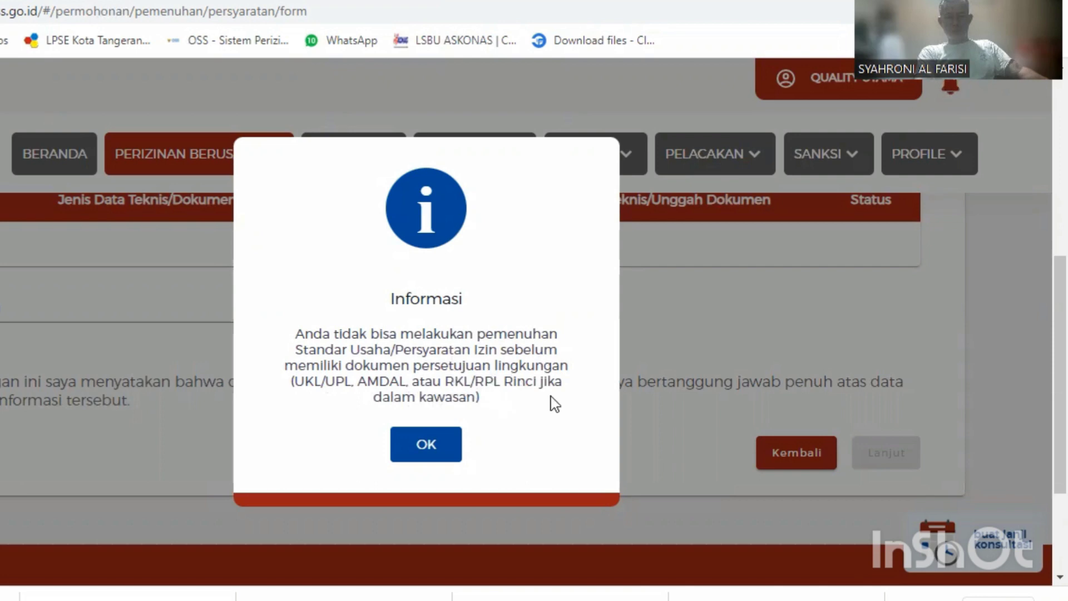
pyautogui.click(427, 455)
# - Review the risk levels, permit statuses and fulfilment statuses of the activities on page 1 of the requirements list again
pyautogui.scroll(-10, 406, 465)
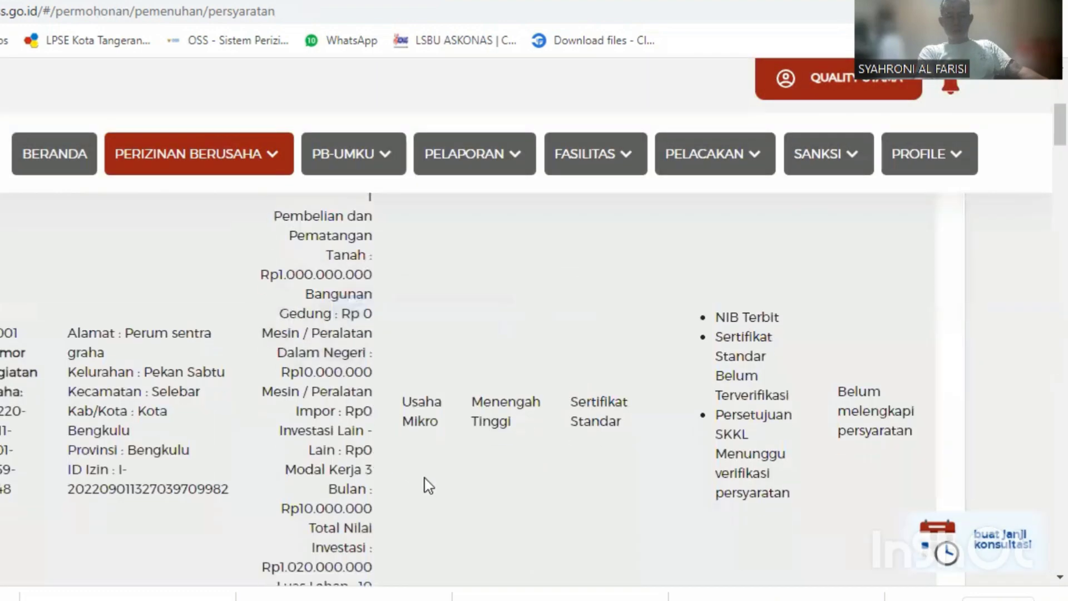
pyautogui.scroll(-10, 434, 489)
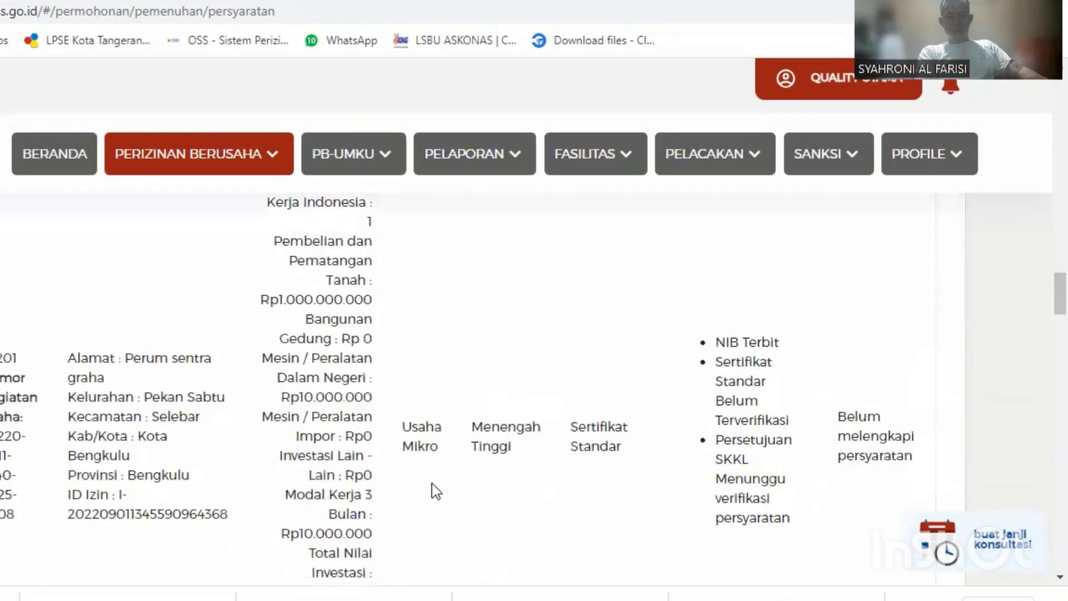
pyautogui.scroll(-10, 432, 483)
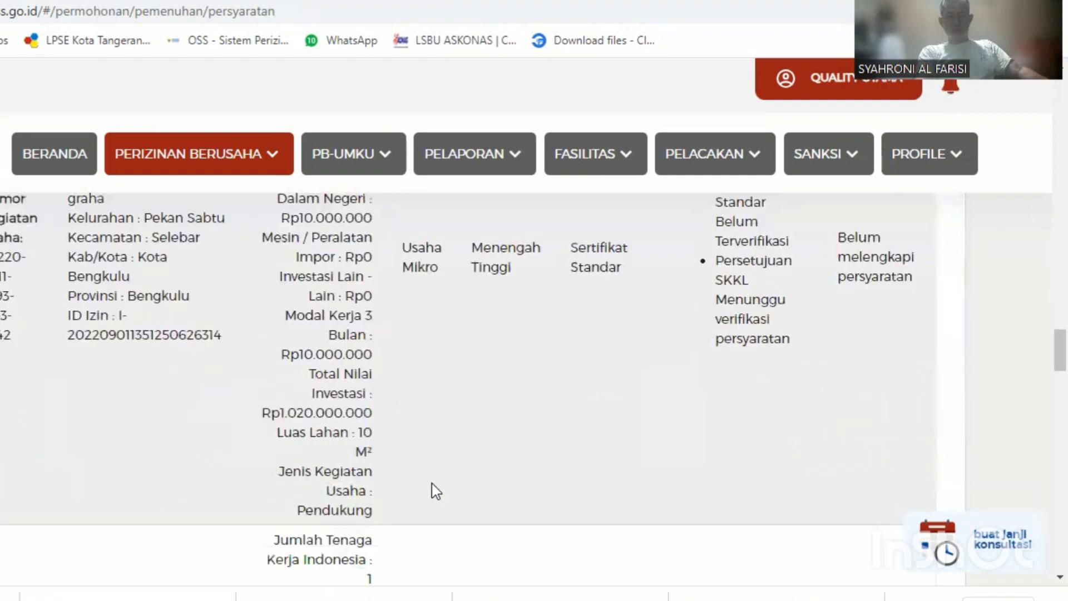
pyautogui.scroll(-10, 434, 483)
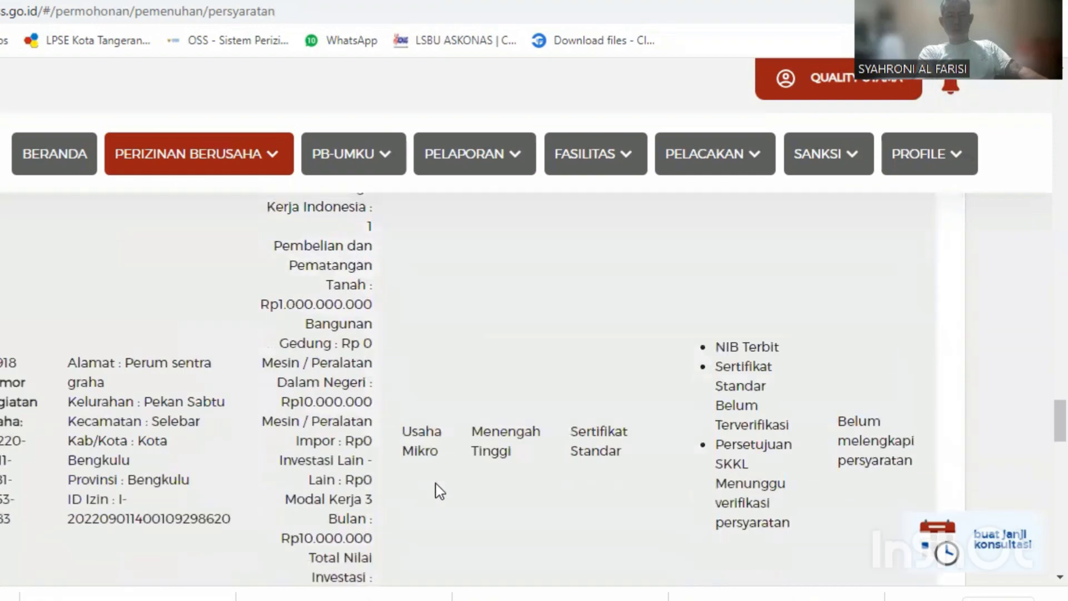
pyautogui.scroll(-10, 441, 491)
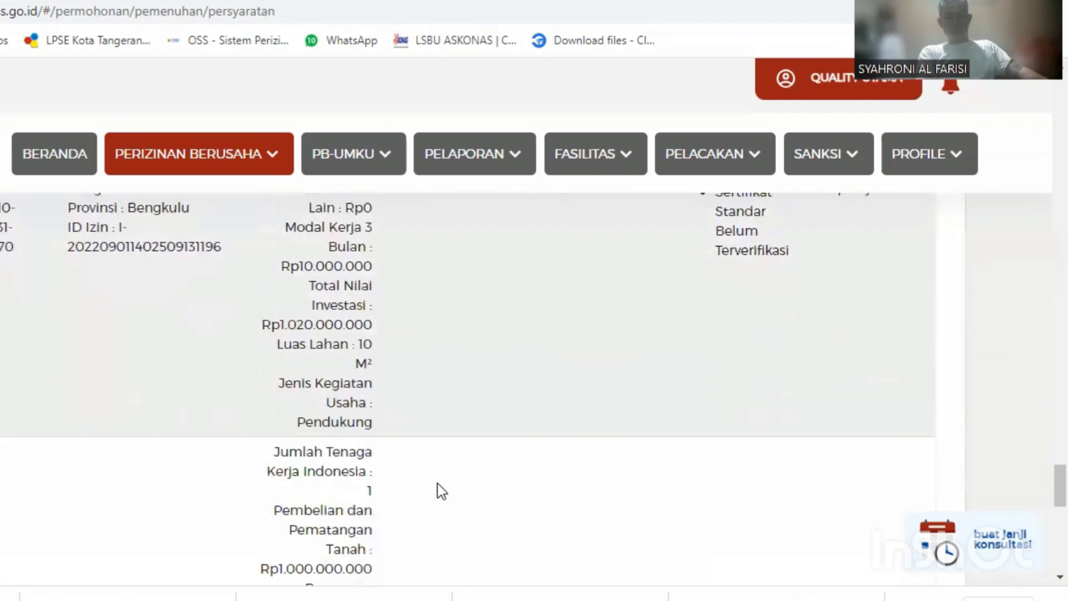
pyautogui.scroll(-8, 437, 483)
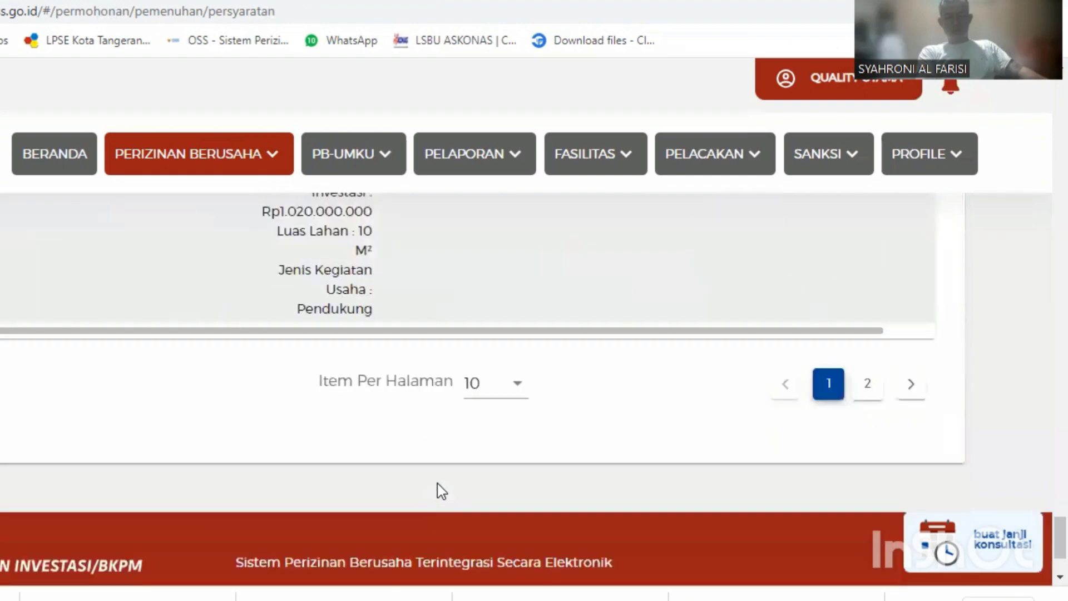
pyautogui.scroll(3, 437, 484)
pyautogui.scroll(6, 438, 482)
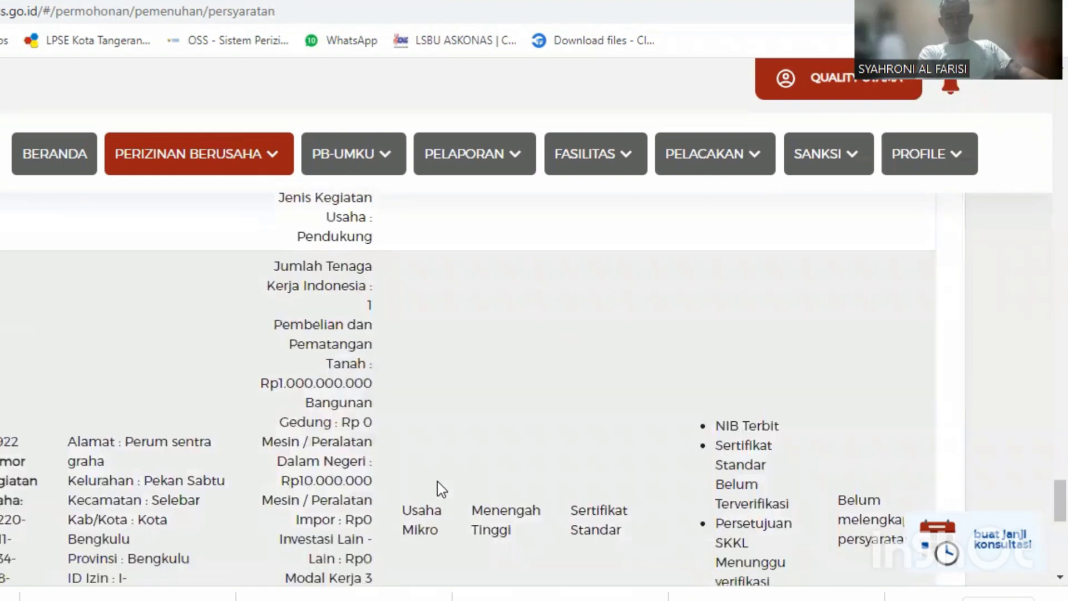
pyautogui.scroll(-4, 436, 486)
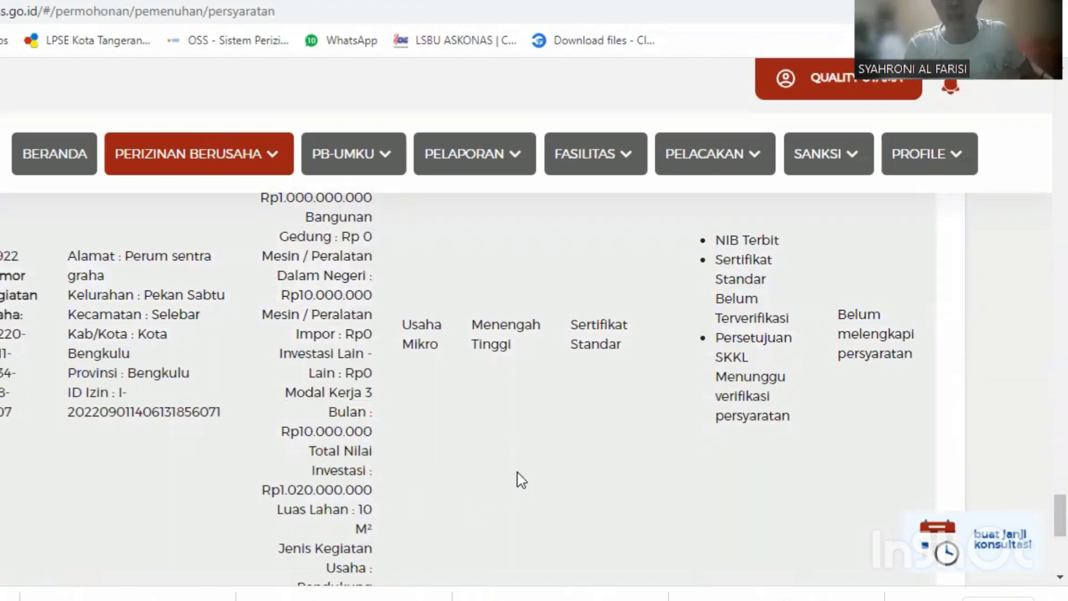
pyautogui.scroll(8, 462, 473)
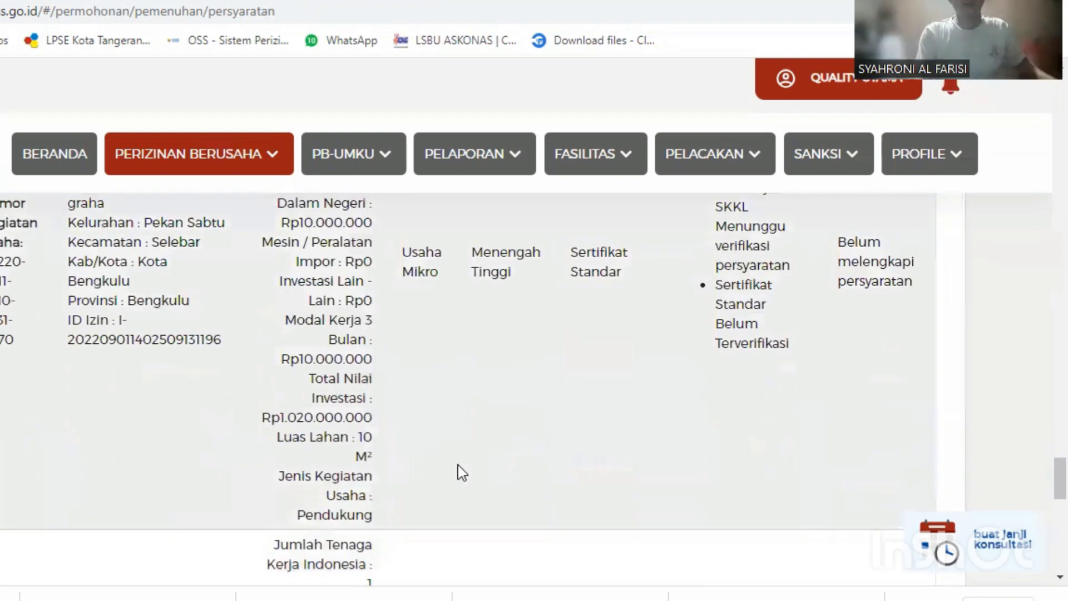
pyautogui.scroll(2, 458, 465)
pyautogui.scroll(-2, 458, 462)
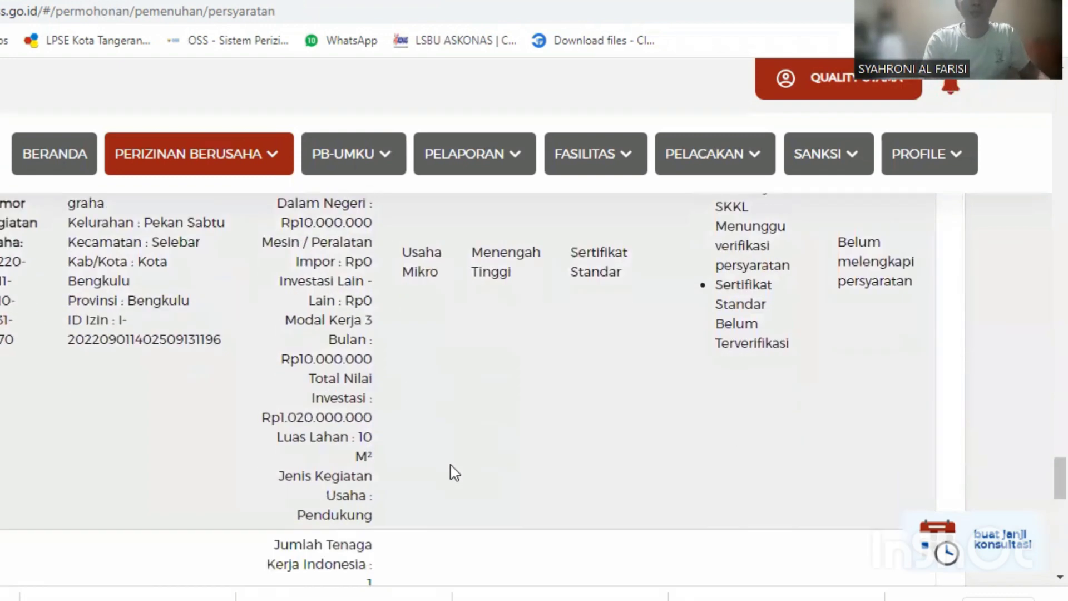
# - Switch to WhatsApp and reread the client messages about awaiting environmental approval or changing the business data
pyautogui.click(233, 1)
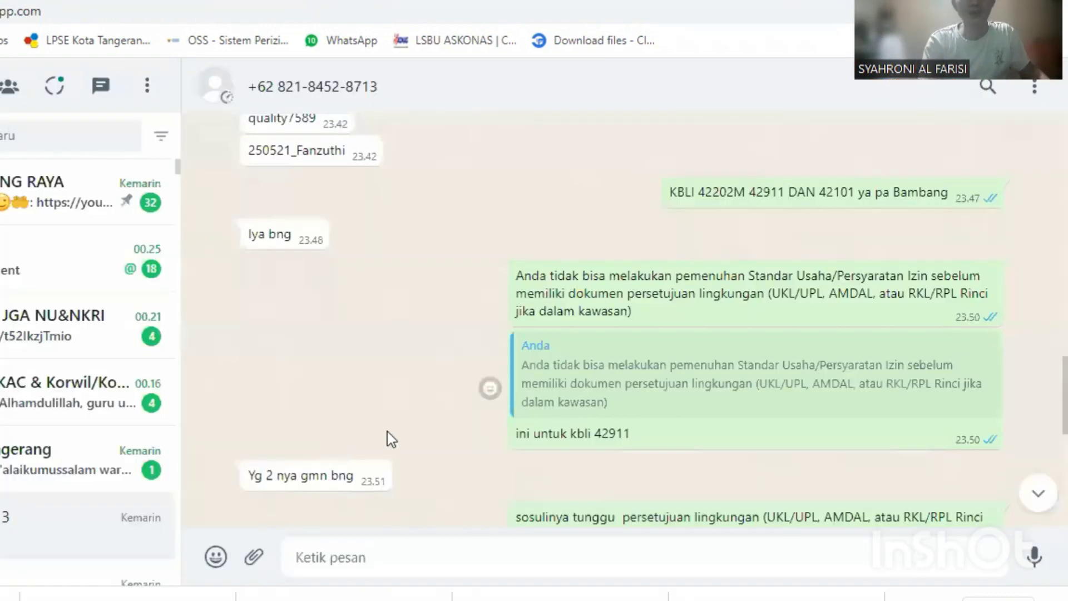
pyautogui.scroll(-5, 549, 472)
pyautogui.scroll(5, 549, 473)
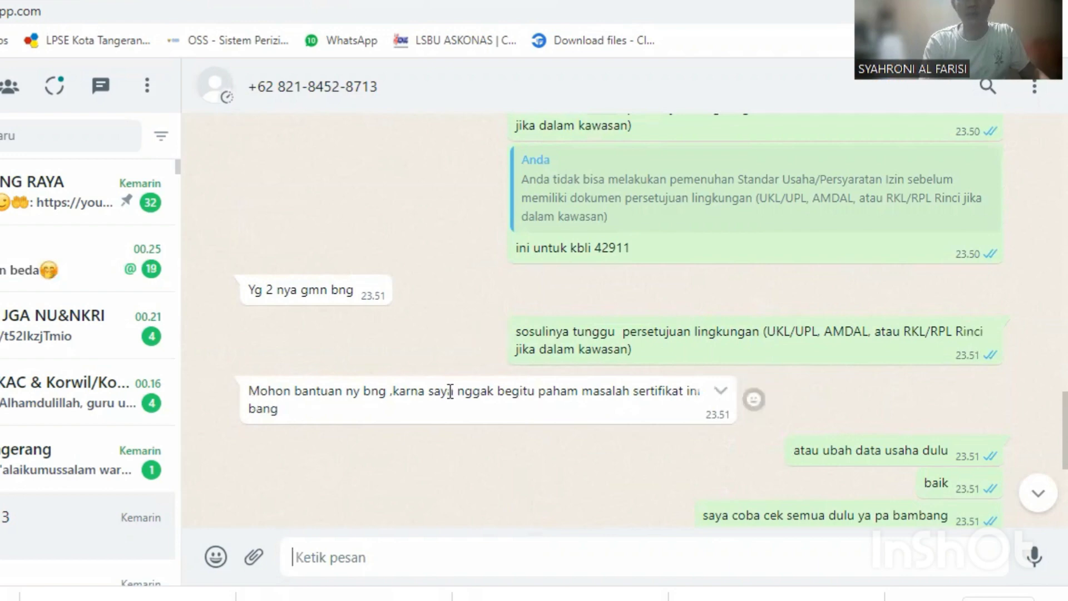
pyautogui.scroll(-3, 679, 437)
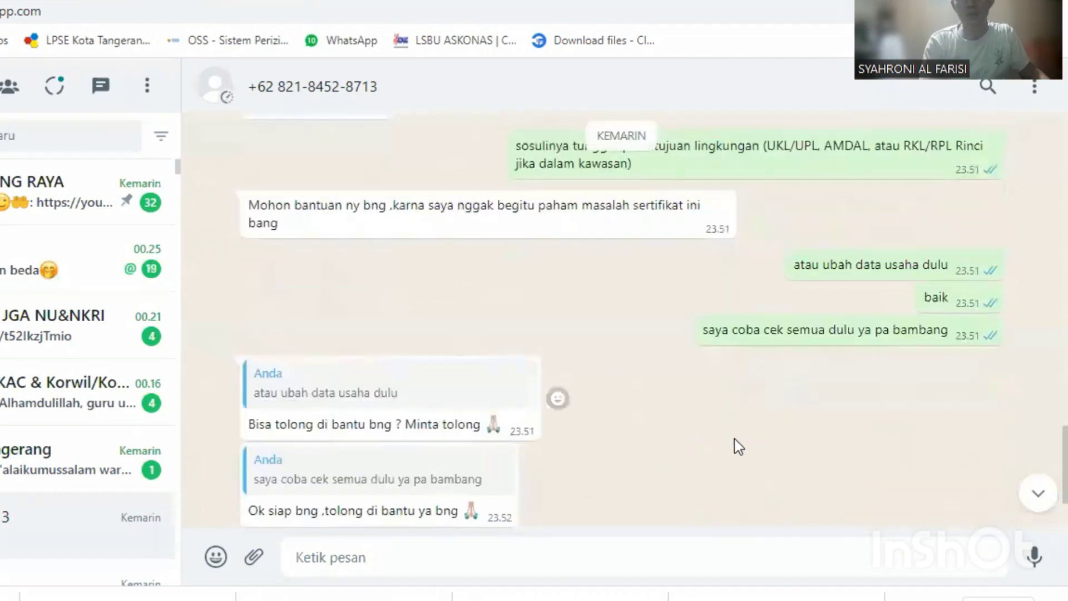
pyautogui.scroll(3, 736, 445)
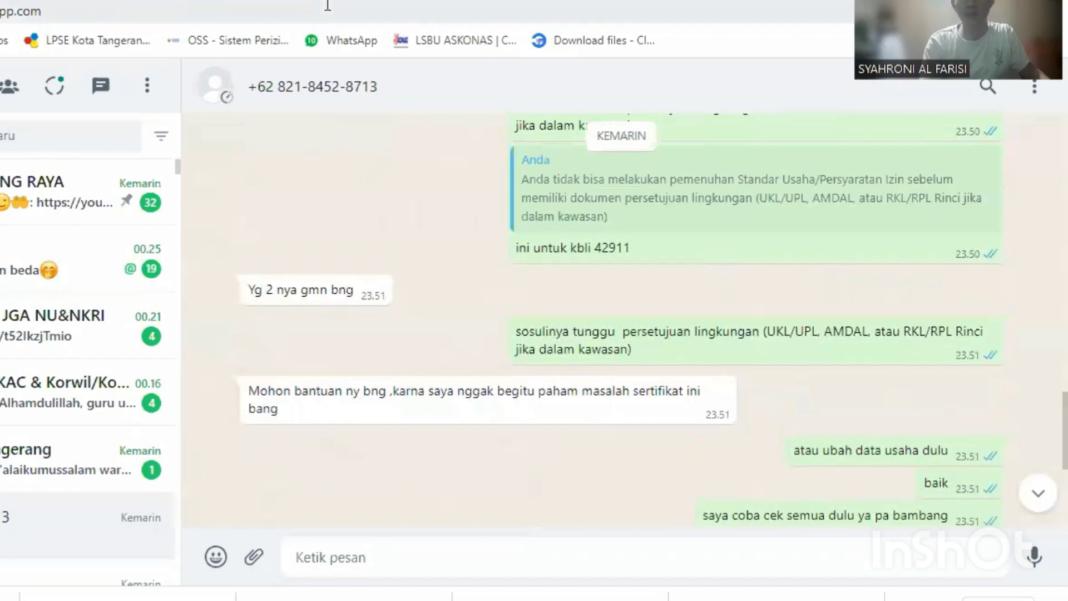
# - Switch back to the OSS site and open the Perubahan Data Usaha page under Perizinan Berusaha
pyautogui.click(376, 0)
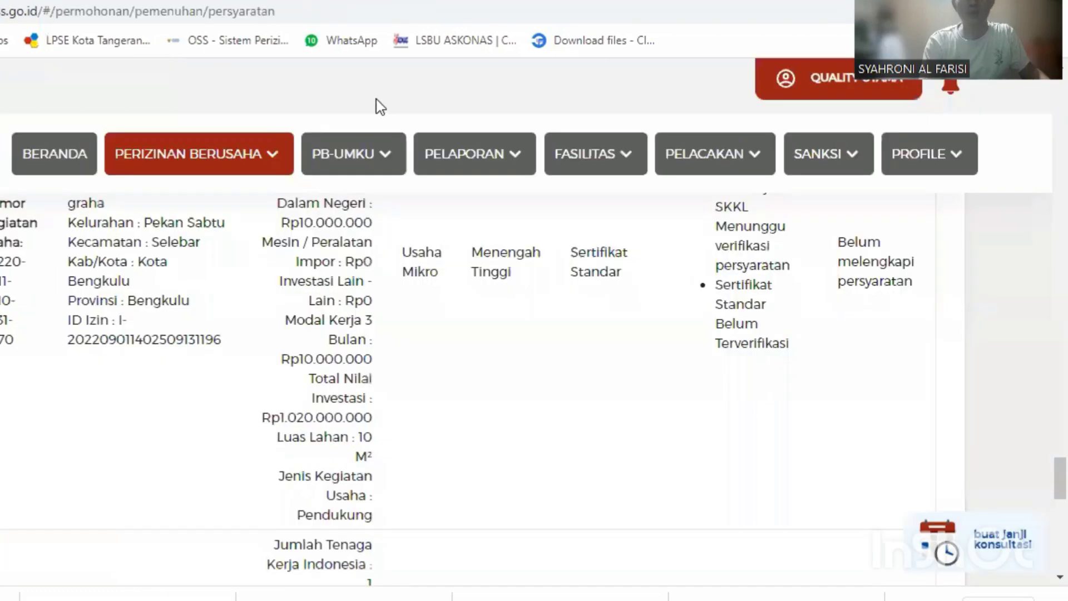
pyautogui.click(191, 158)
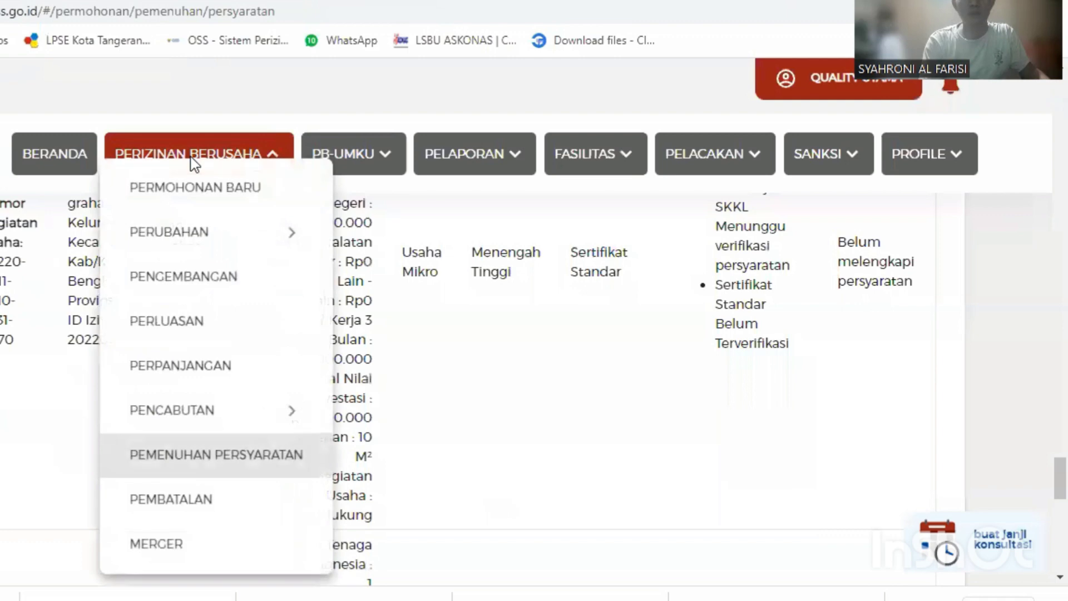
pyautogui.click(198, 238)
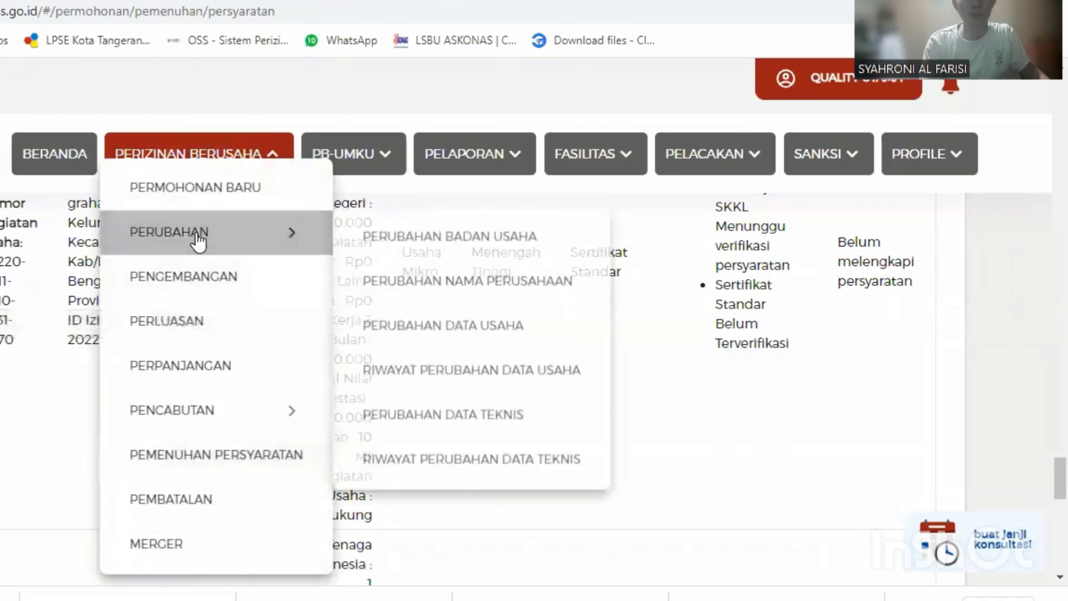
pyautogui.click(455, 337)
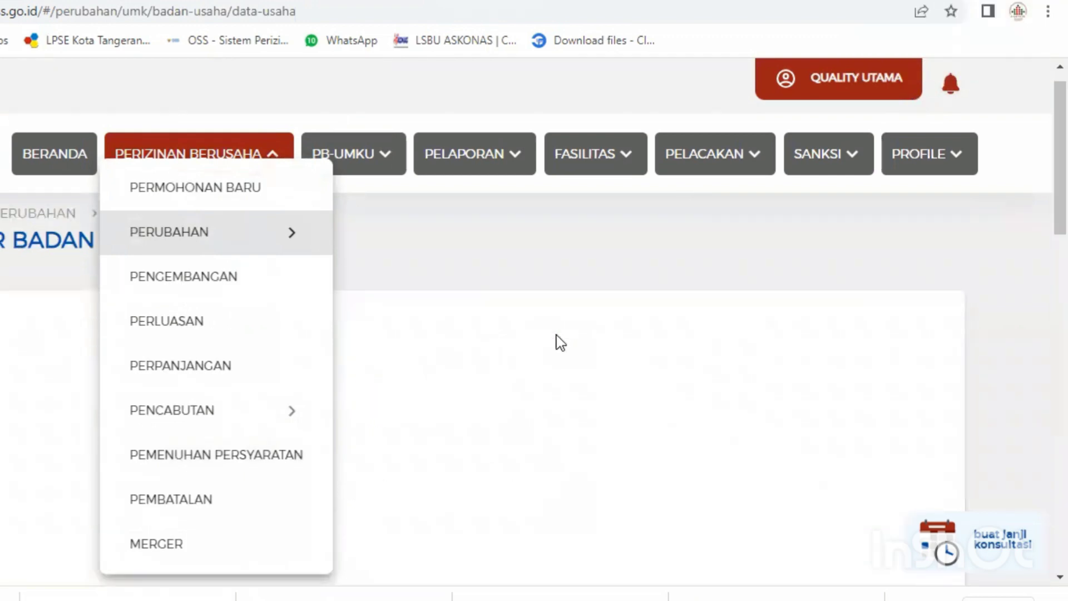
# - Review the locations, investment values and land areas of the activities on page 1 of the business data list
pyautogui.click(672, 281)
pyautogui.scroll(-10, 665, 269)
pyautogui.scroll(-7, 436, 429)
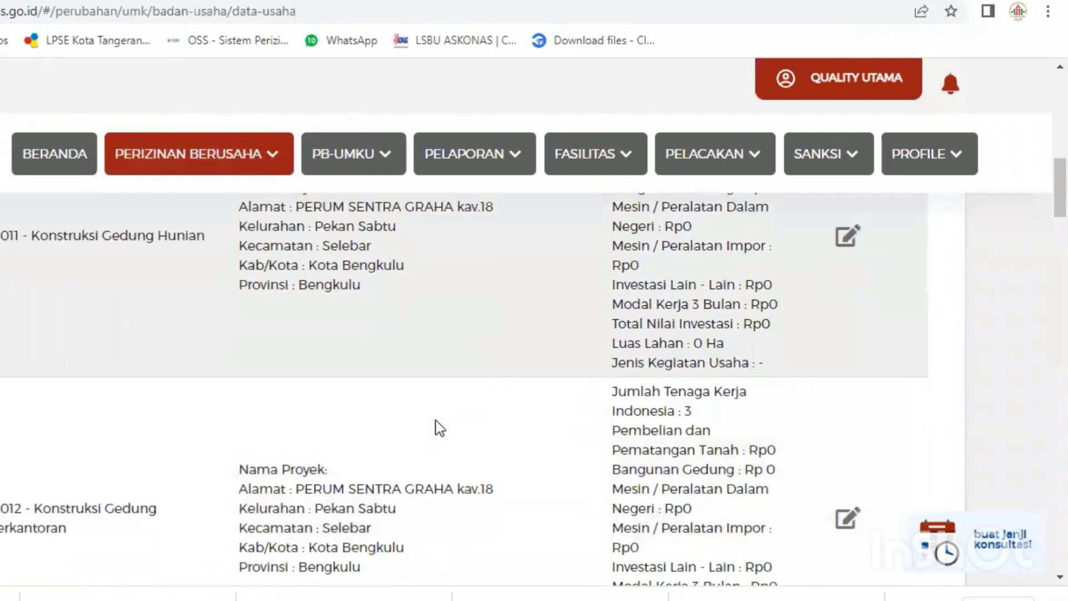
pyautogui.scroll(4, 453, 419)
pyautogui.scroll(-10, 453, 420)
pyautogui.scroll(-8, 459, 426)
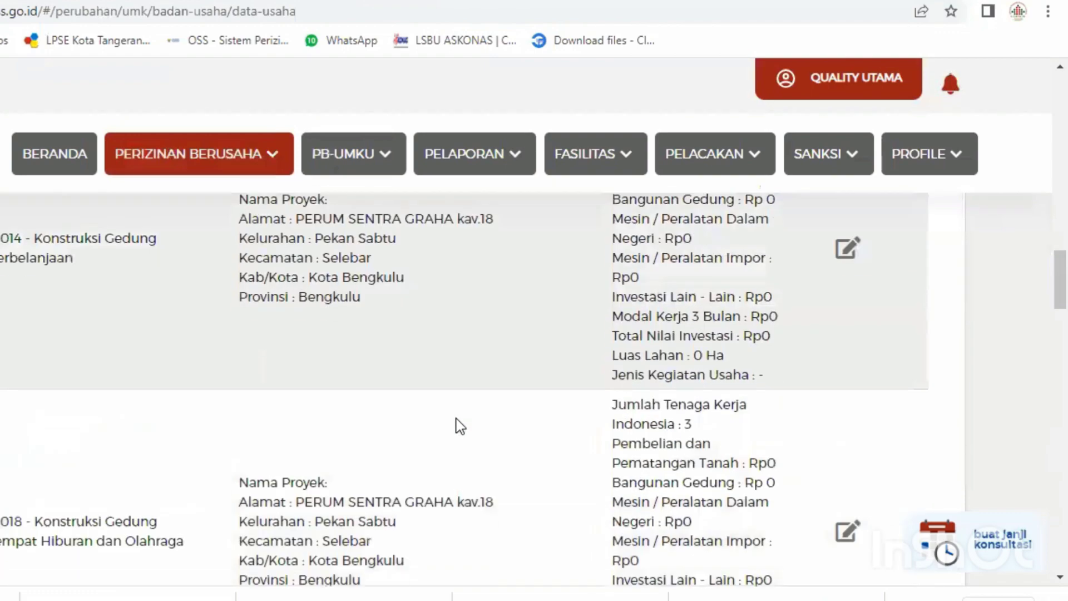
pyautogui.scroll(-7, 461, 428)
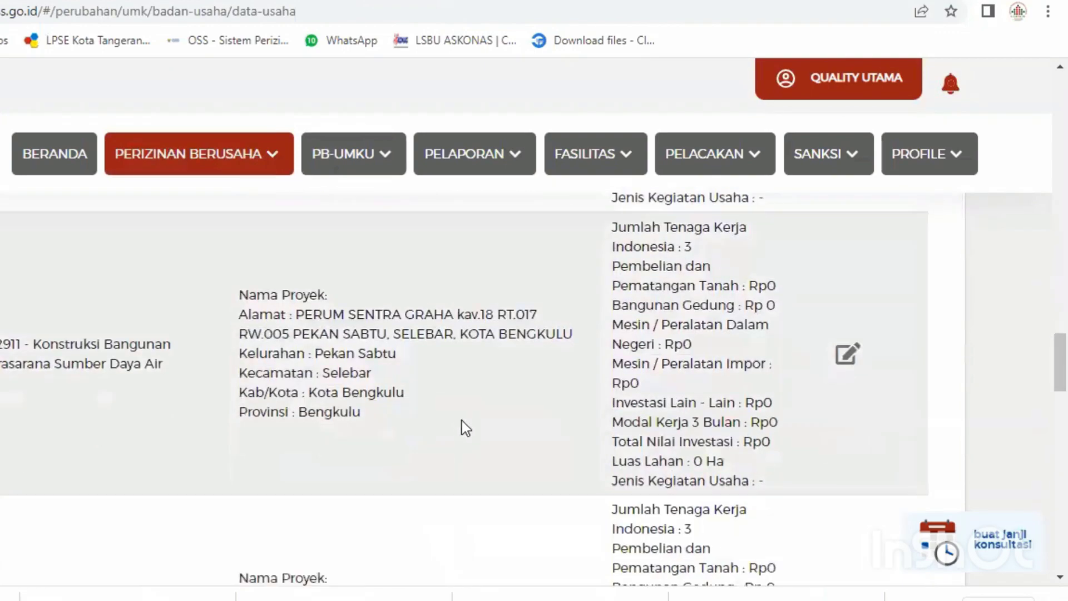
pyautogui.scroll(2, 469, 434)
pyautogui.scroll(-15, 469, 435)
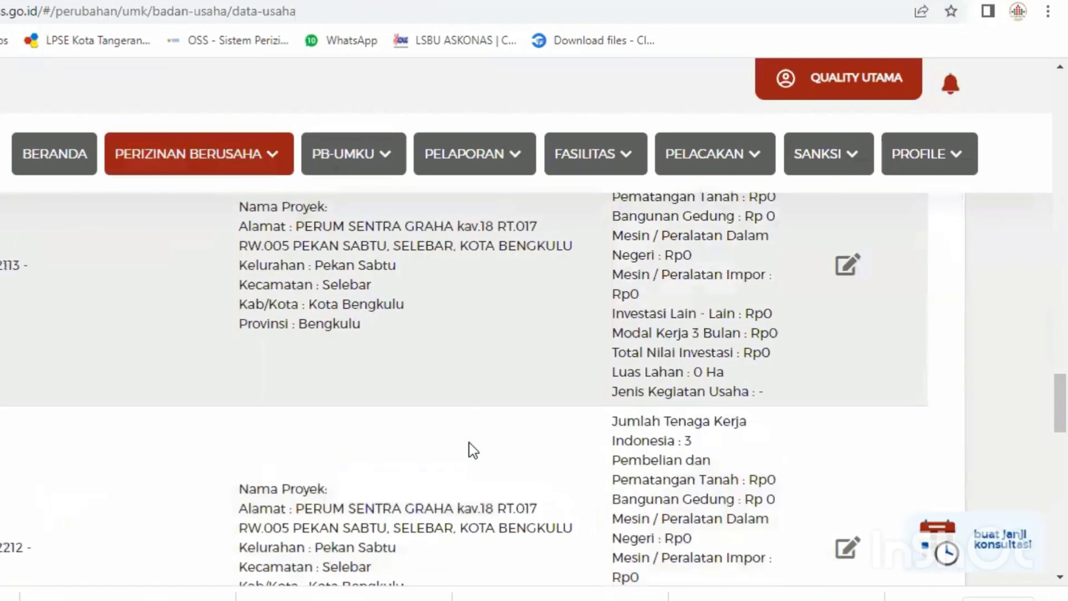
pyautogui.scroll(10, 472, 448)
pyautogui.scroll(-8, 474, 453)
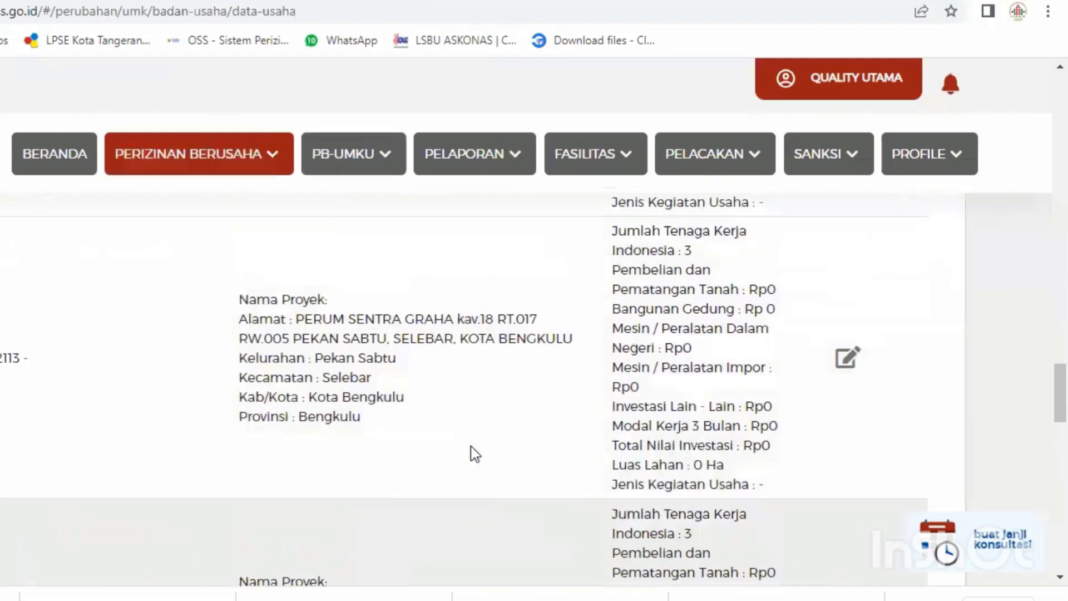
pyautogui.scroll(3, 474, 454)
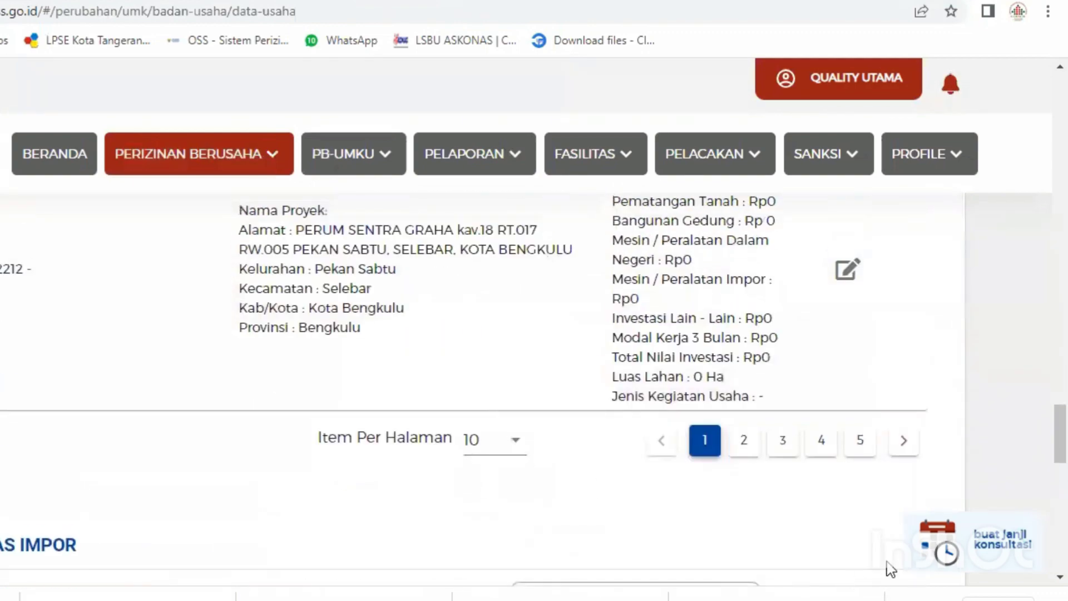
# - Go to page 5 of the business data list and review its activities' locations, investment values and land areas
pyautogui.click(860, 439)
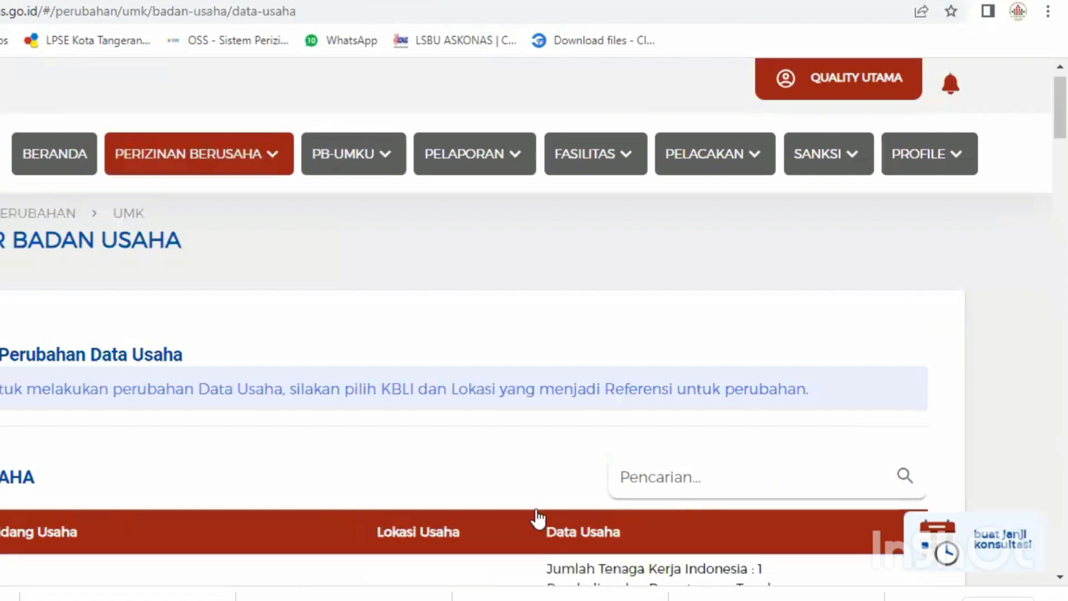
pyautogui.scroll(-5, 534, 509)
pyautogui.scroll(-10, 537, 517)
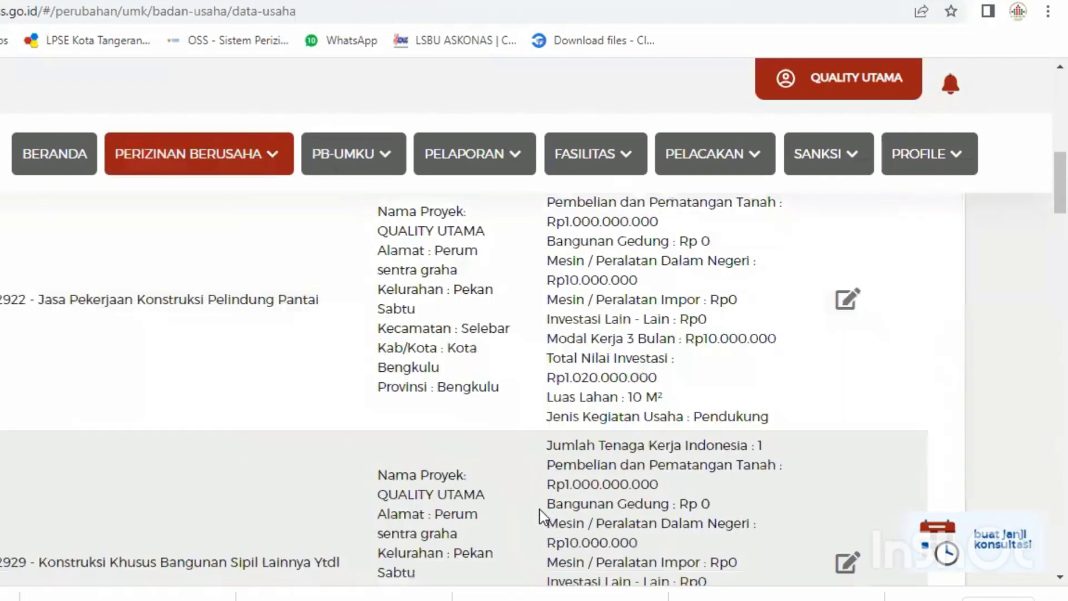
pyautogui.scroll(-10, 540, 516)
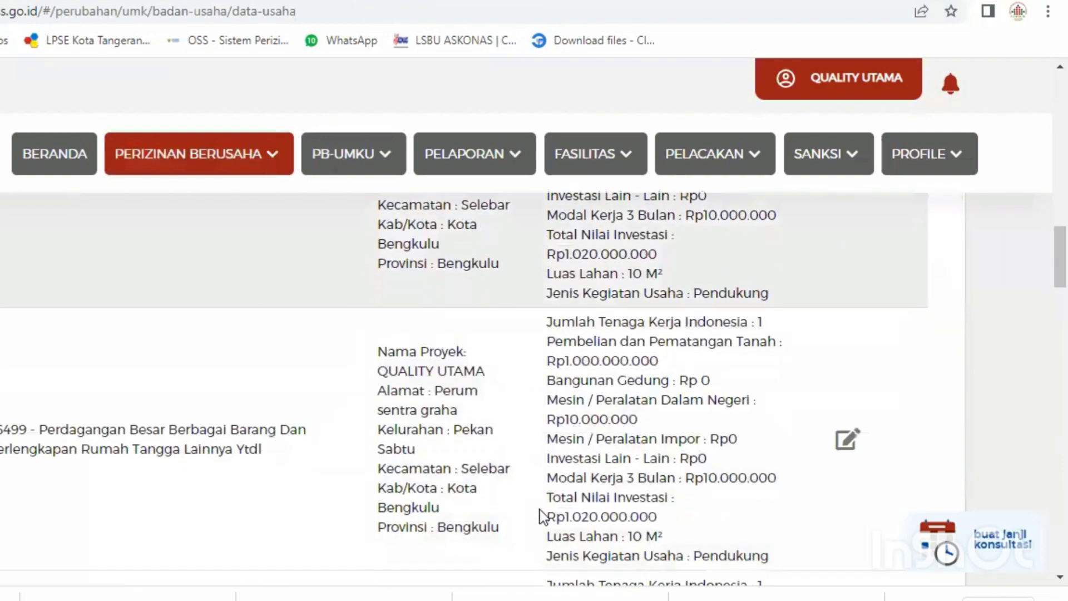
pyautogui.scroll(-10, 542, 517)
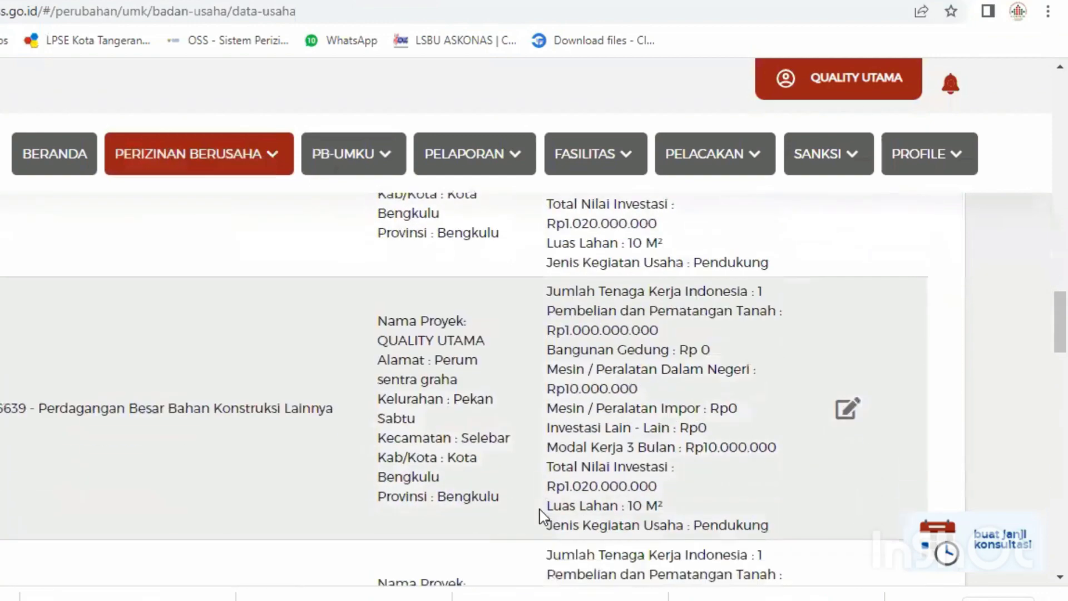
pyautogui.scroll(-10, 542, 516)
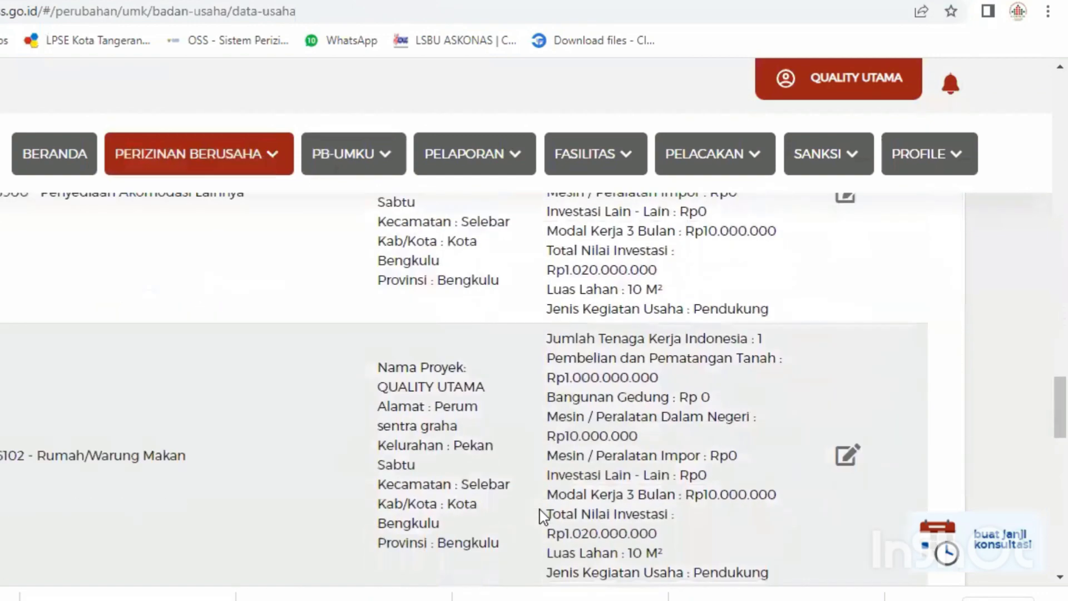
pyautogui.scroll(-4, 540, 514)
pyautogui.scroll(3, 579, 508)
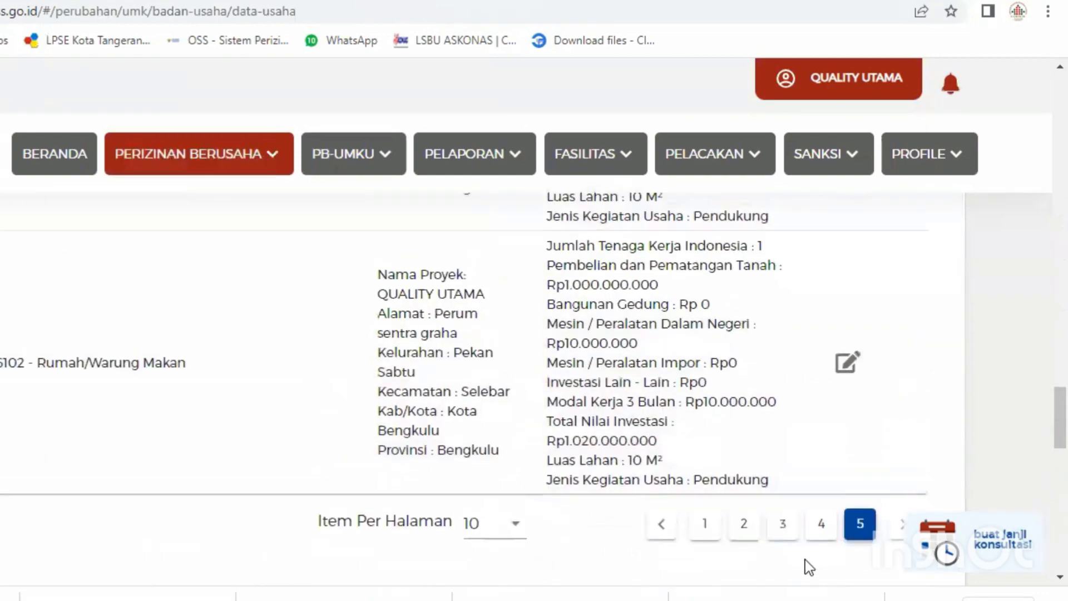
# - Find KBLI 42911 Konstruksi Bangunan Prasarana Sumber Daya Air on page 4 of the list and open its business data form for editing
pyautogui.click(819, 524)
pyautogui.scroll(-12, 295, 501)
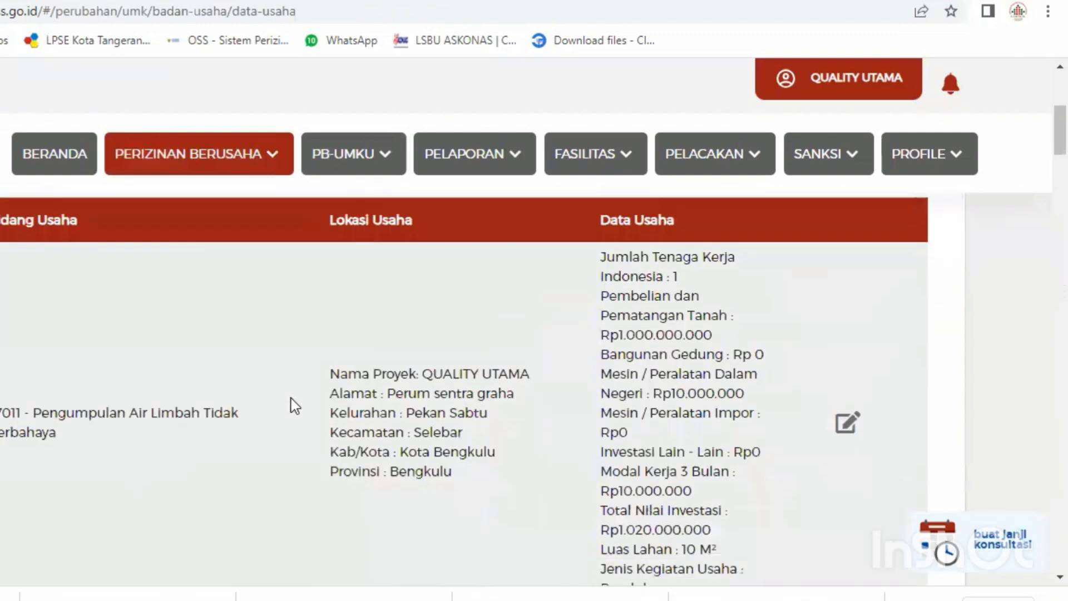
pyautogui.scroll(-15, 297, 408)
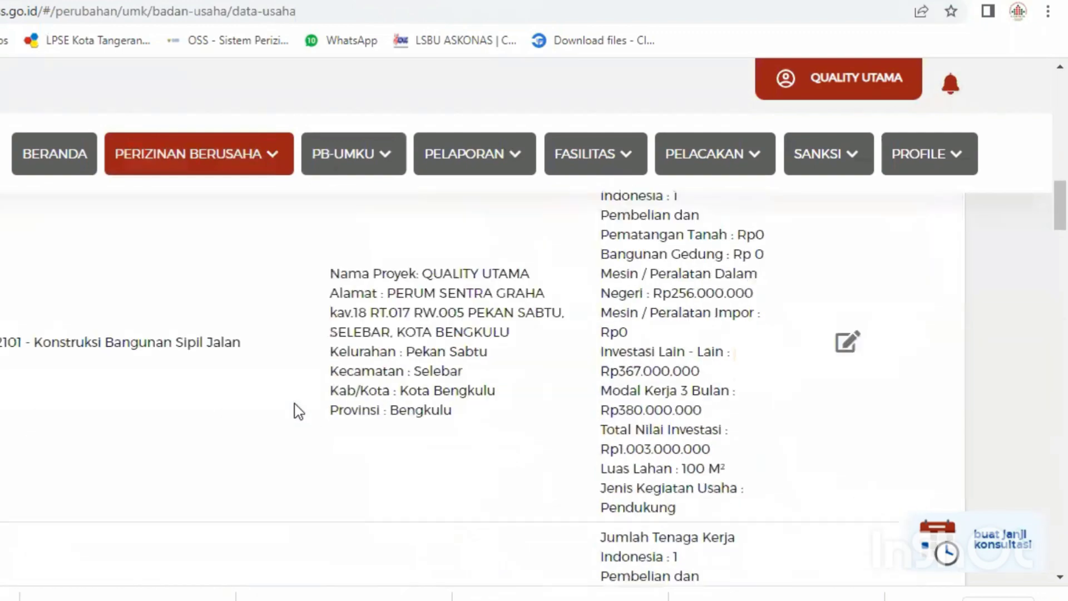
pyautogui.scroll(-15, 295, 404)
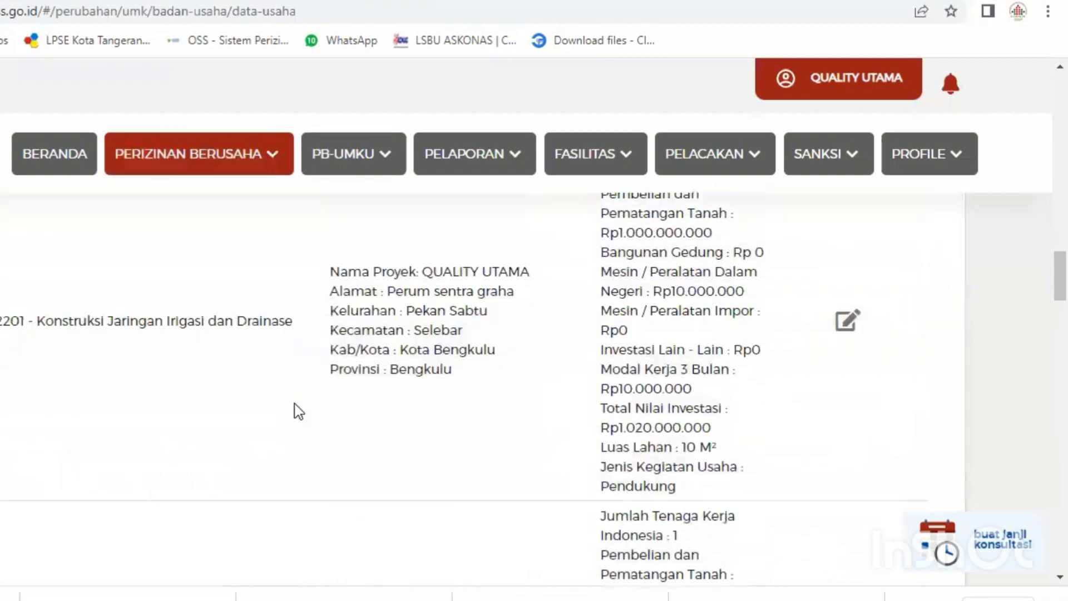
pyautogui.scroll(-12, 299, 411)
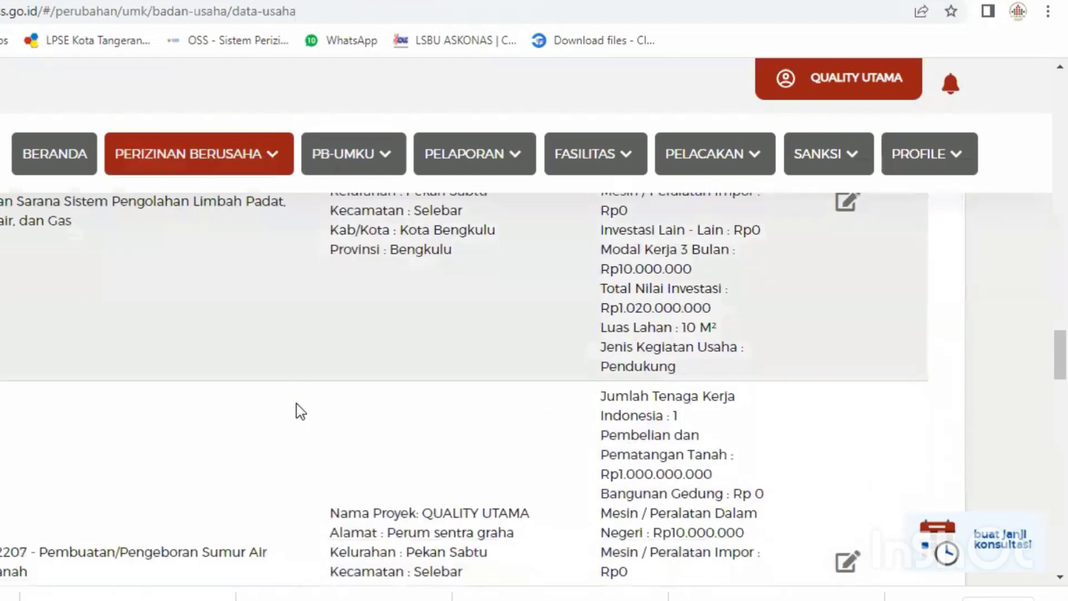
pyautogui.scroll(-5, 296, 405)
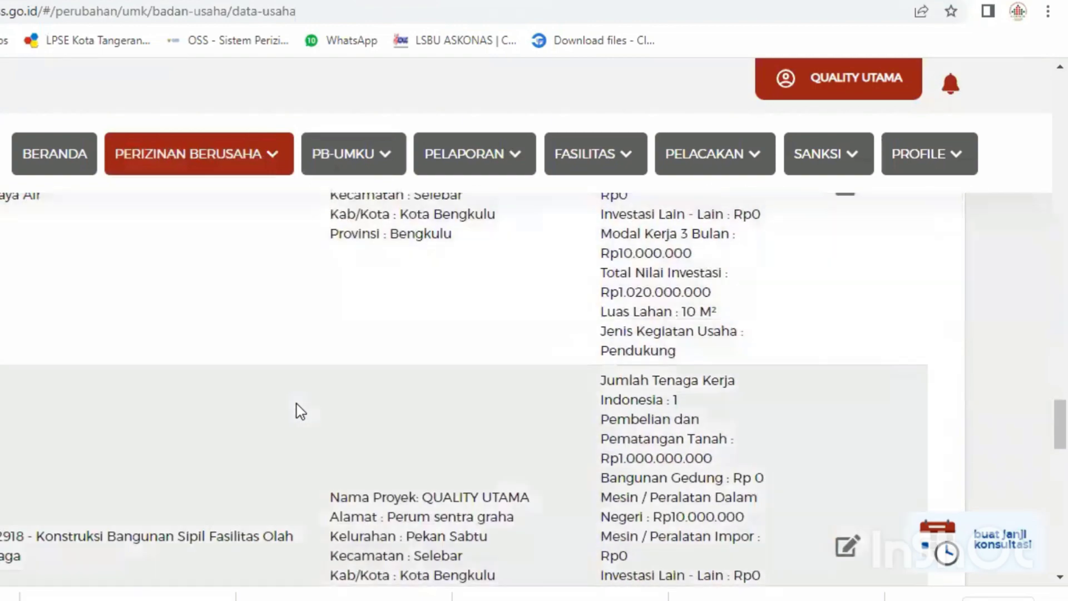
pyautogui.scroll(3, 296, 404)
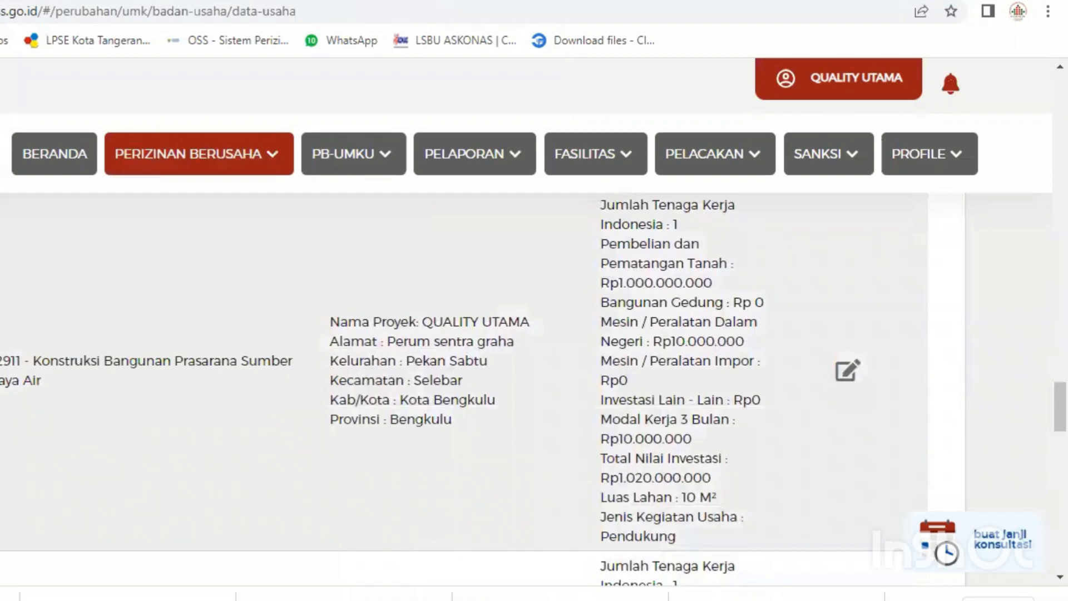
pyautogui.tripleClick(95, 382)
pyautogui.click(144, 417)
pyautogui.tripleClick(109, 399)
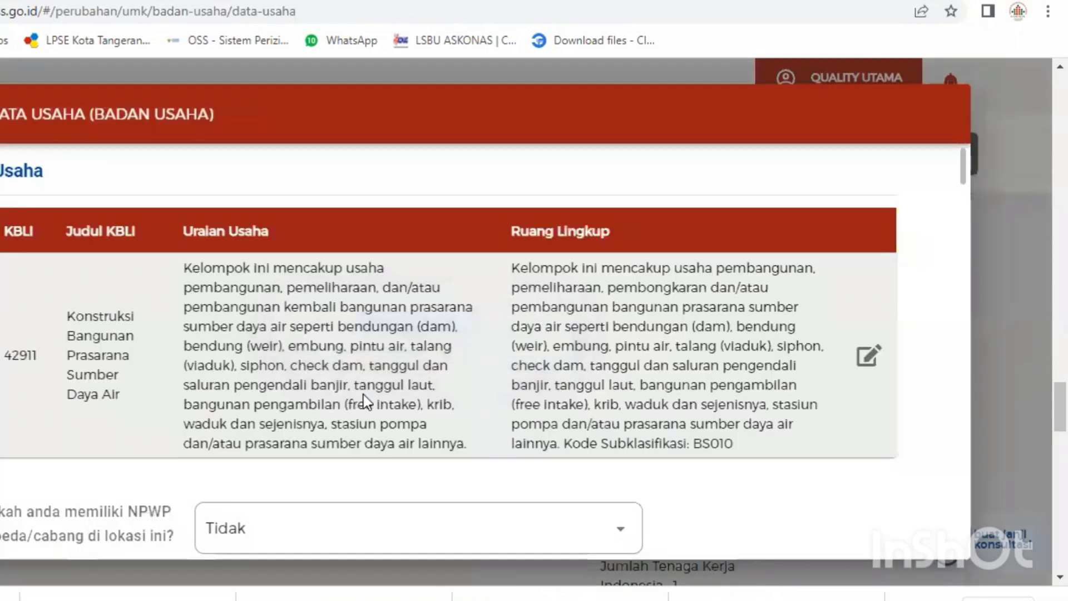
# - Examine the KBLI 42911 form's activity description, business name, land area, map, address and coordinate fields
pyautogui.scroll(-2, 362, 400)
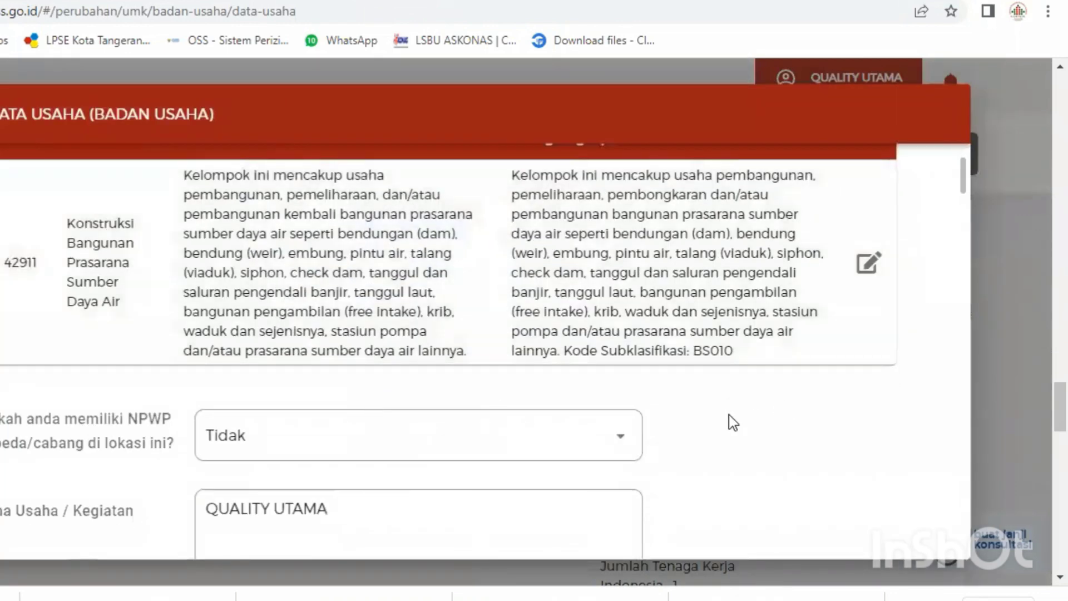
pyautogui.scroll(-4, 687, 434)
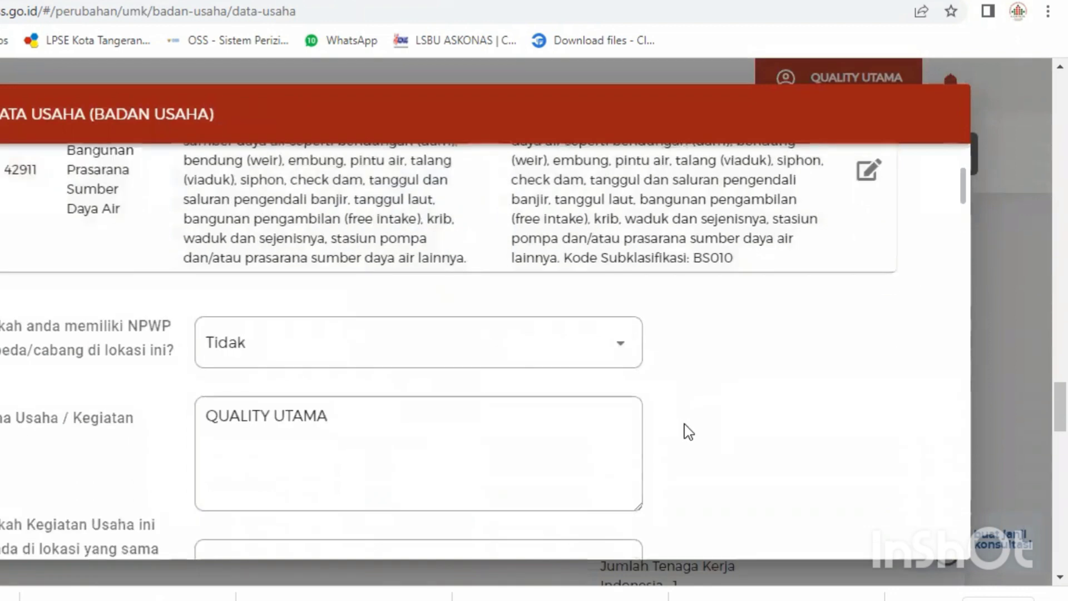
pyautogui.scroll(-8, 688, 432)
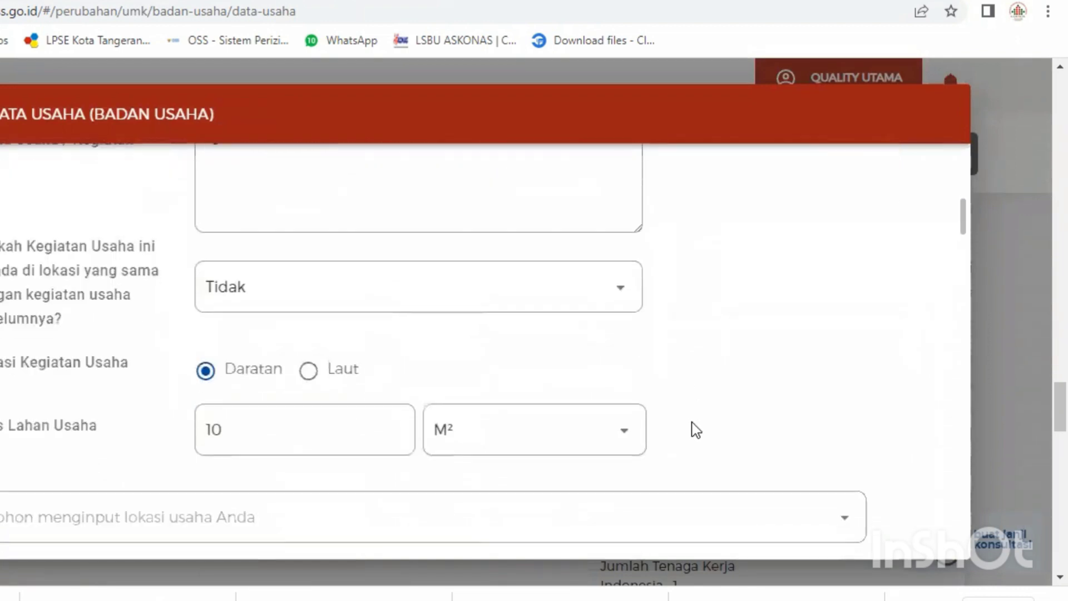
pyautogui.scroll(-10, 924, 402)
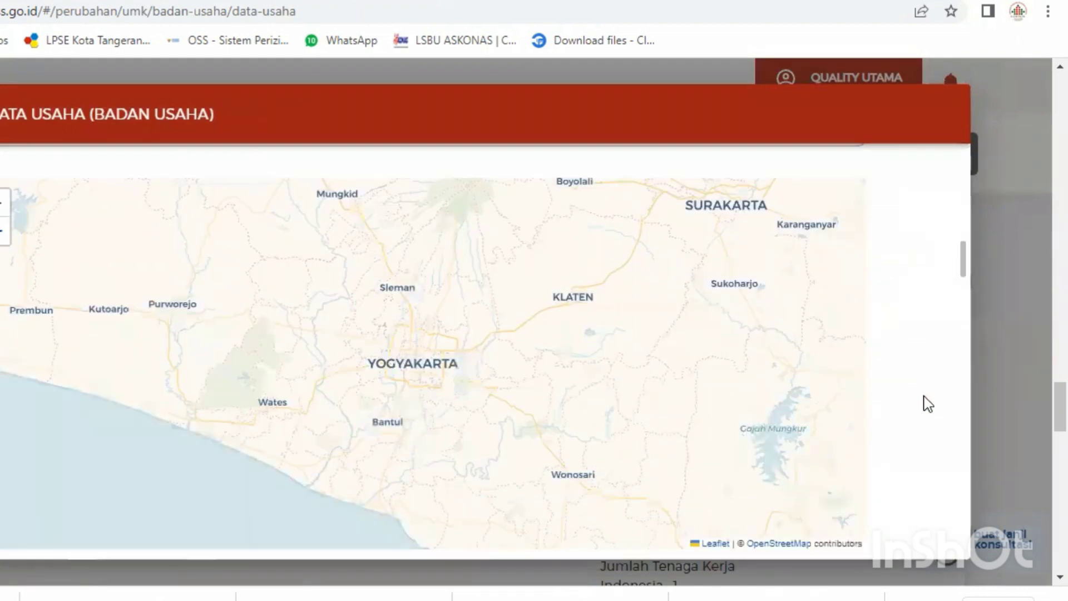
pyautogui.scroll(-4, 928, 401)
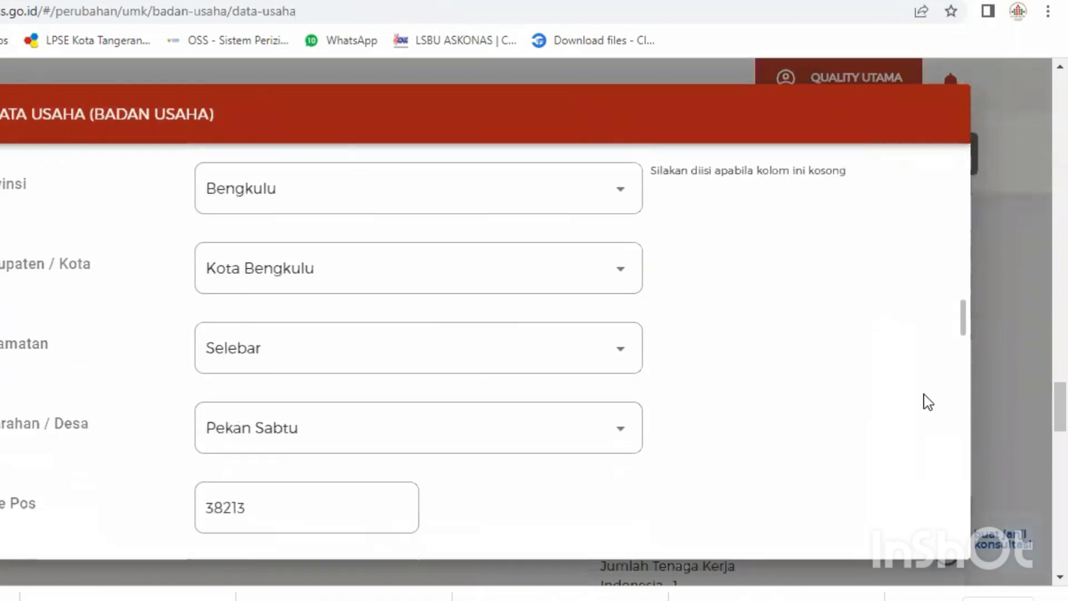
pyautogui.scroll(-6, 847, 434)
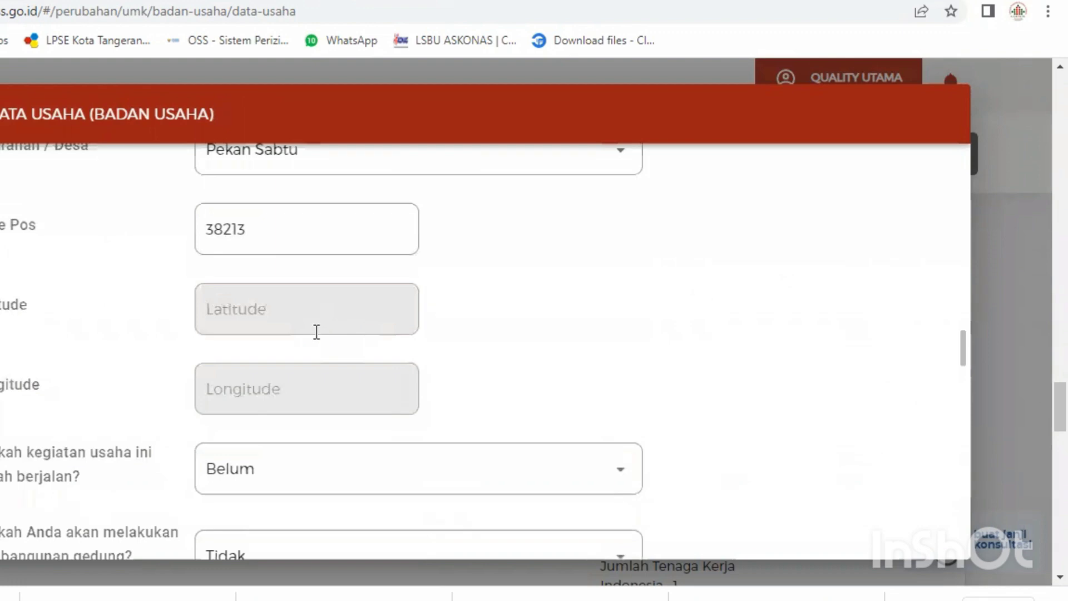
pyautogui.scroll(8, 314, 333)
pyautogui.scroll(10, 946, 320)
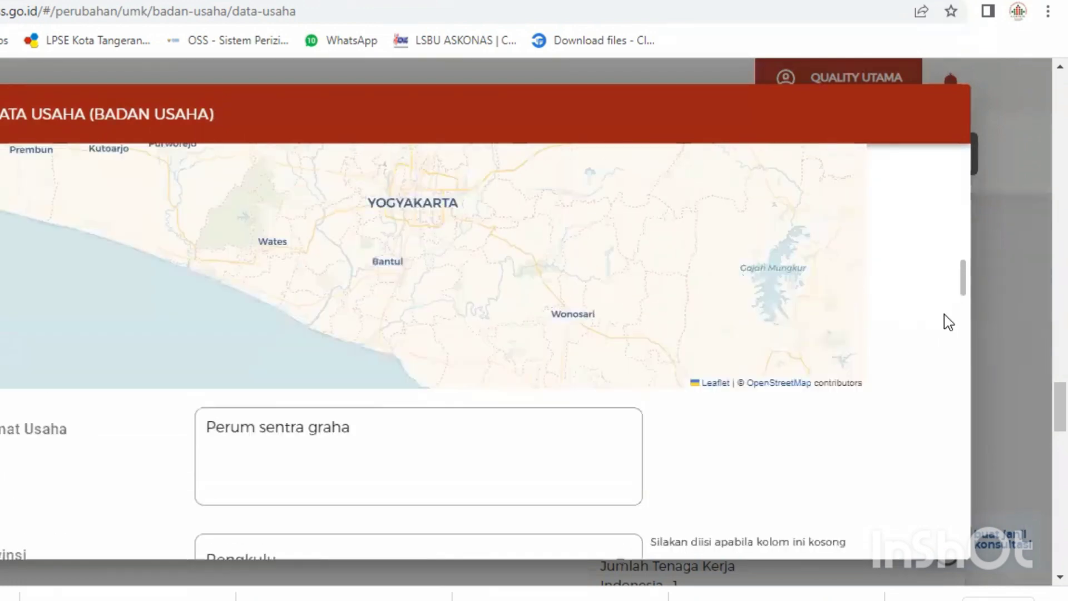
pyautogui.scroll(3, 946, 319)
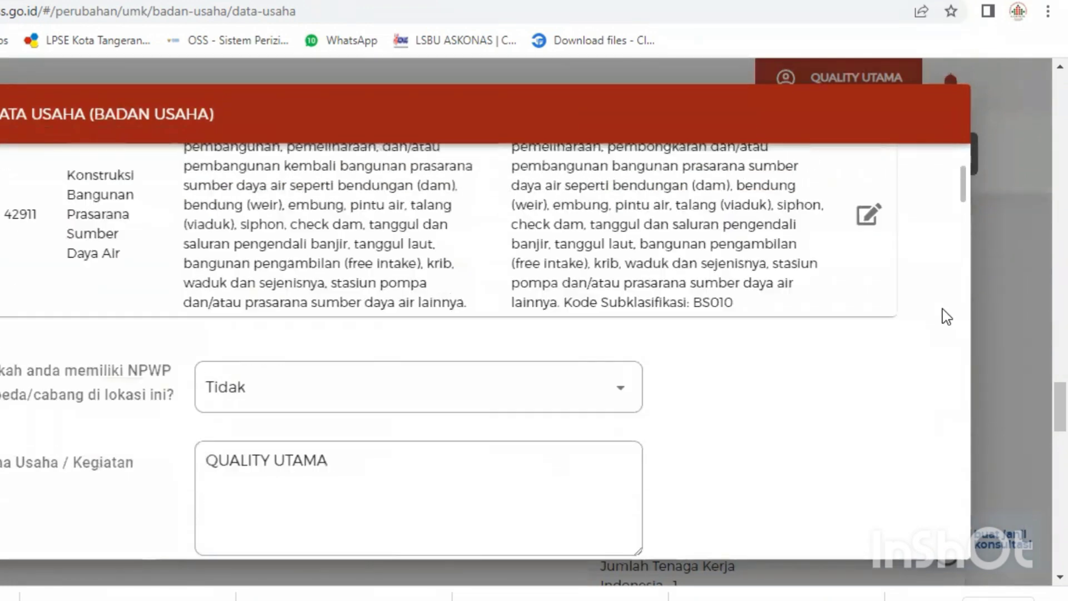
pyautogui.scroll(-3, 946, 319)
pyautogui.scroll(3, 947, 318)
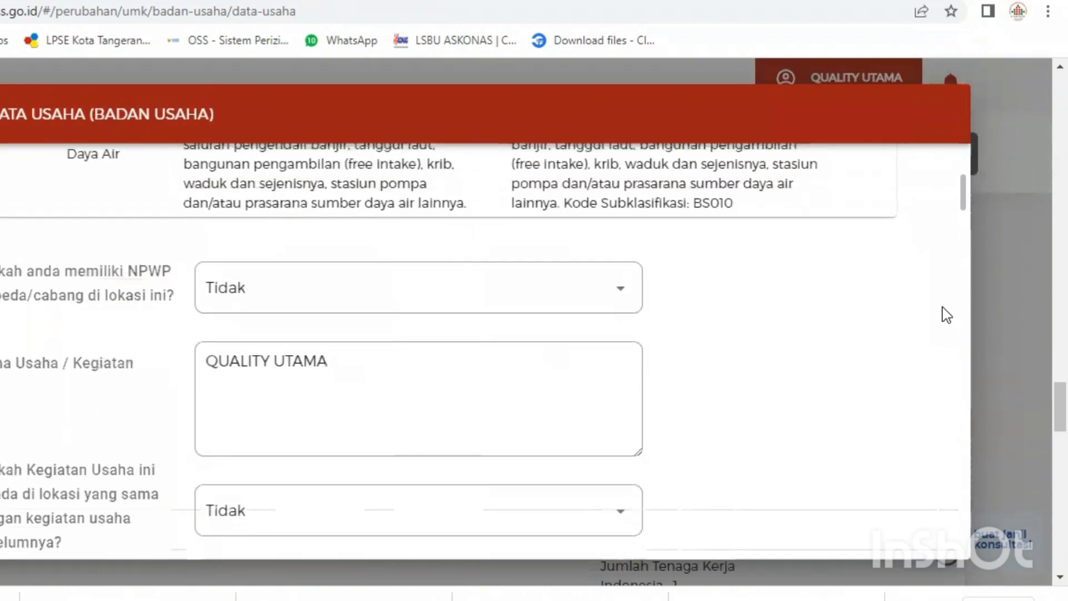
# - Copy the KBLI title and append it after a slash to the business name, giving "QUALITY UTAMA /Konstruksi Bangunan Prasarana Sumber Daya Air"
pyautogui.tripleClick(106, 278)
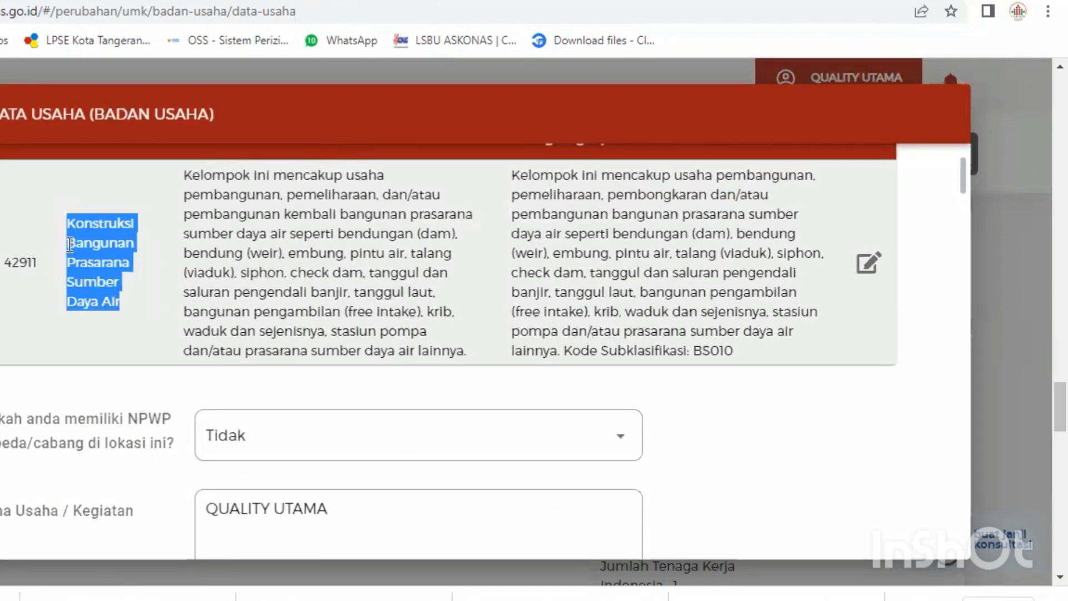
pyautogui.rightClick(101, 247)
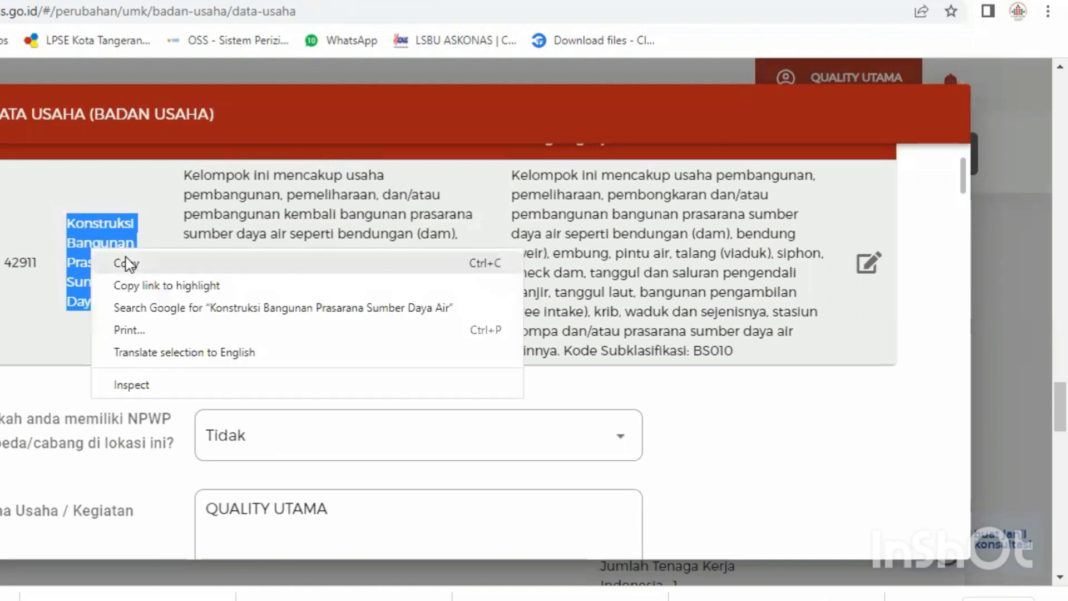
pyautogui.click(127, 262)
pyautogui.scroll(-1, 192, 445)
pyautogui.scroll(-1, 192, 445)
pyautogui.click(351, 419)
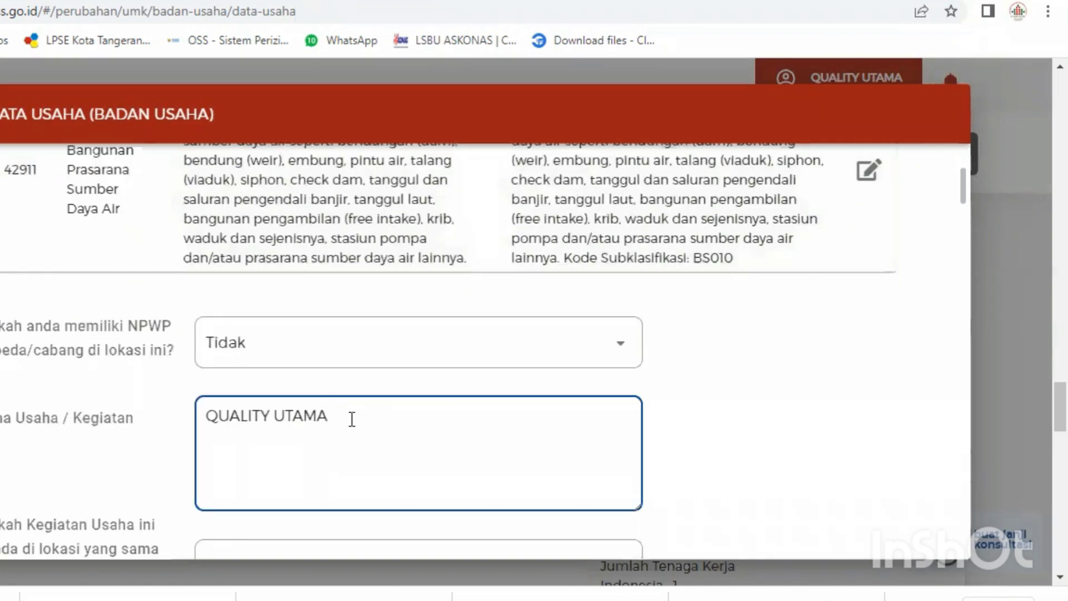
pyautogui.rightClick(352, 424)
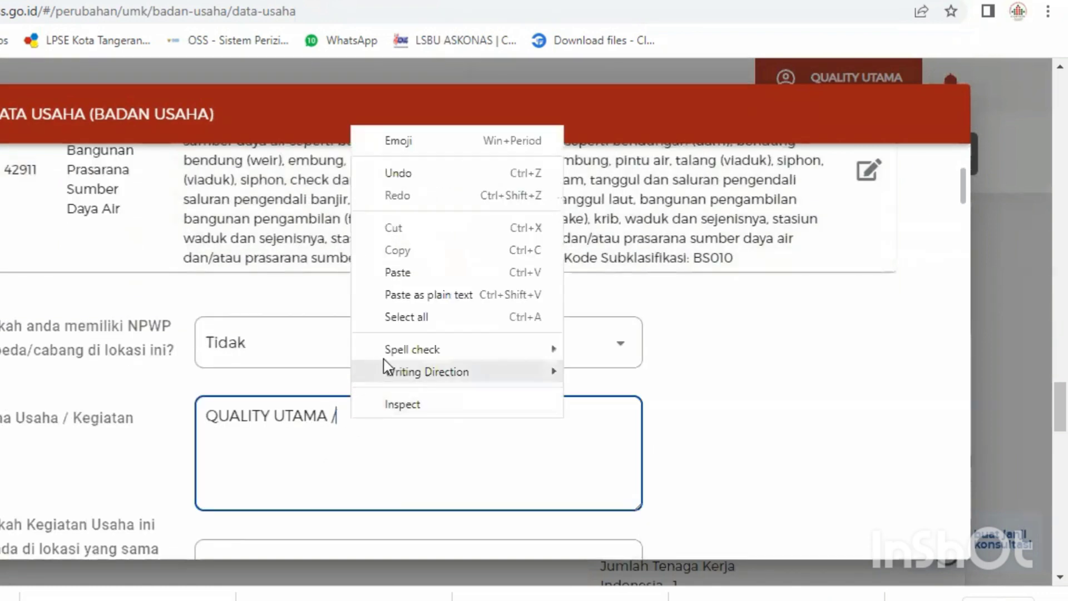
pyautogui.click(413, 273)
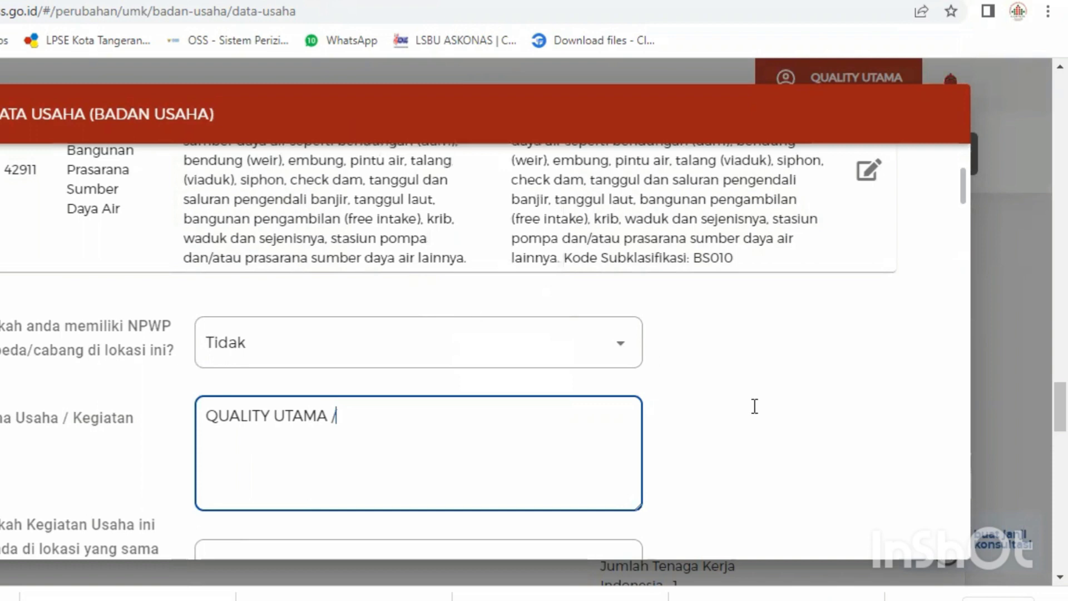
pyautogui.hotkey('ctrl', 'v')
pyautogui.click(800, 392)
# - Answer Ya to sharing a location with a previous business activity and choose the earlier location whose address includes RT/RW numbers
pyautogui.scroll(-5, 807, 391)
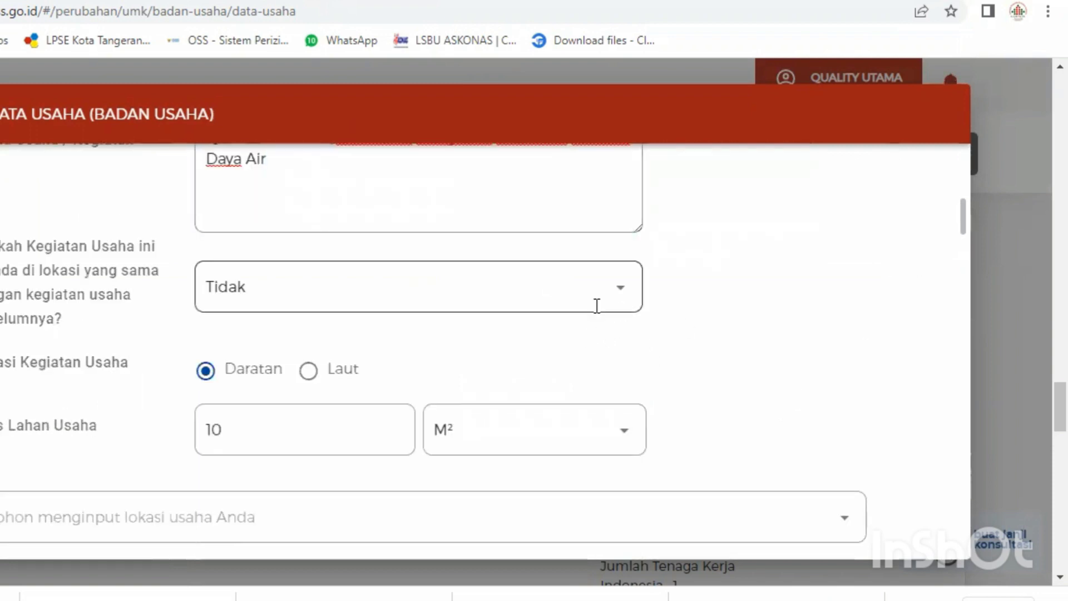
pyautogui.click(567, 291)
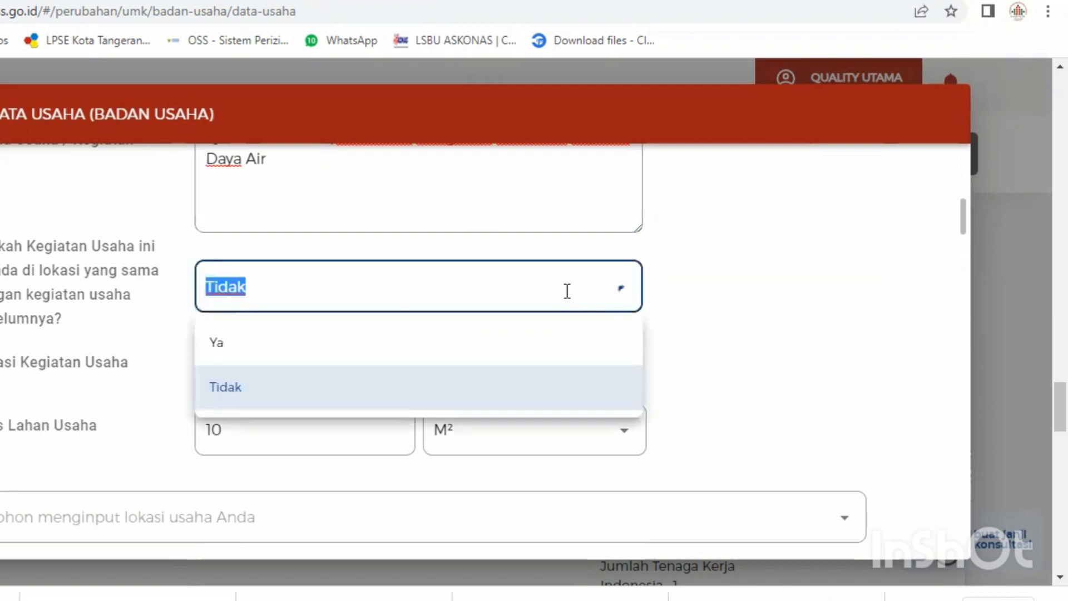
pyautogui.click(640, 346)
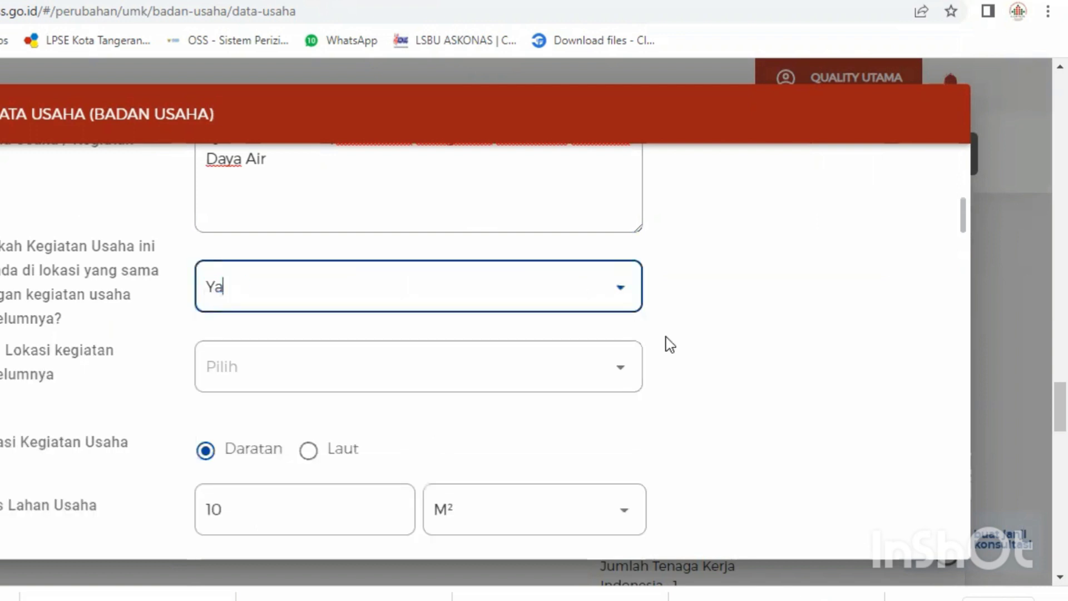
pyautogui.click(582, 363)
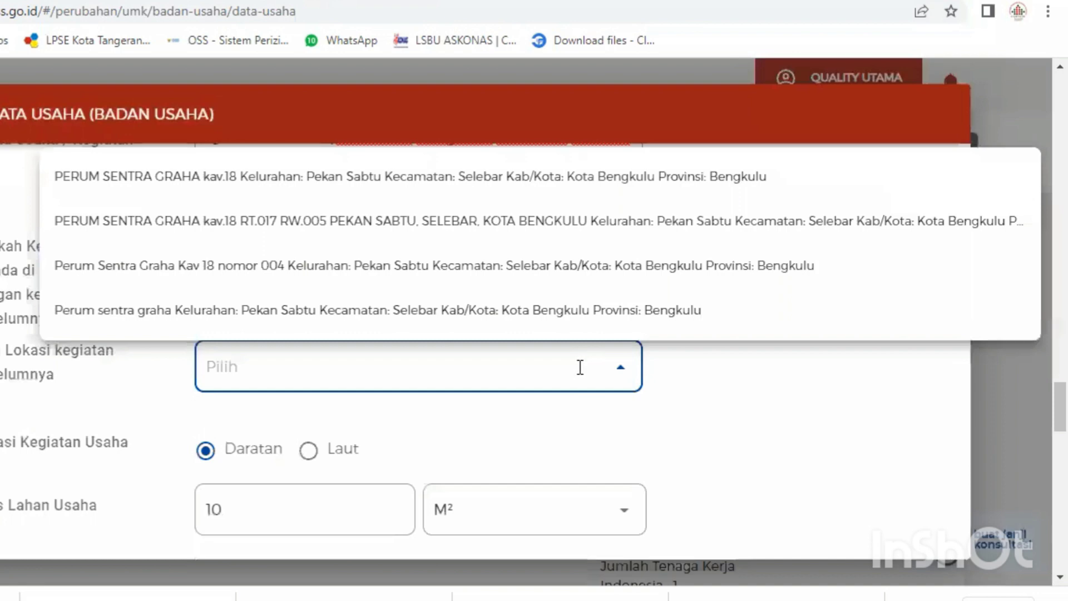
pyautogui.scroll(3, 759, 354)
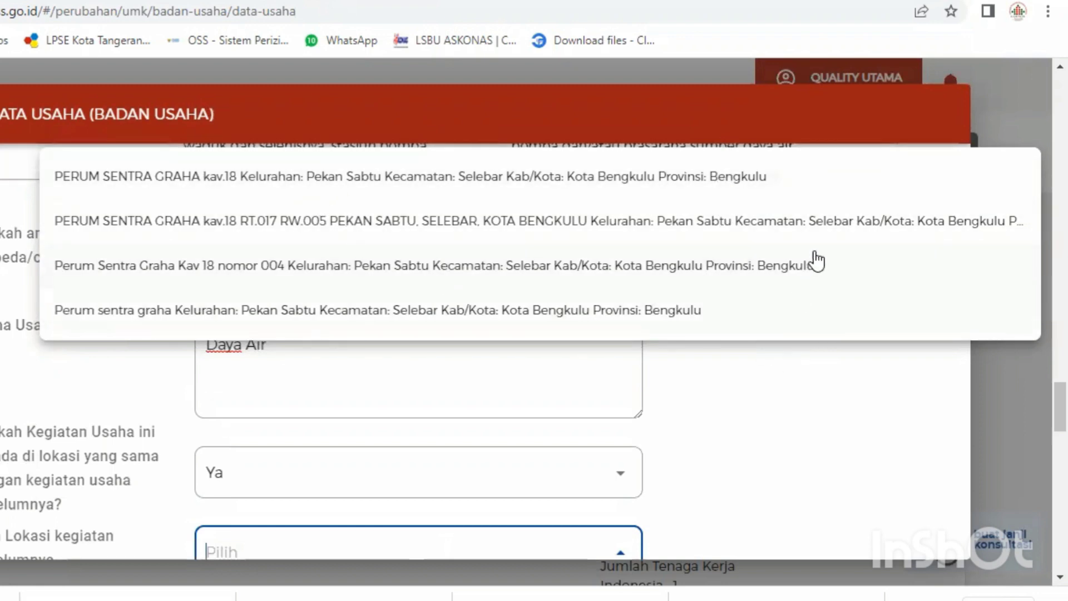
pyautogui.click(827, 222)
pyautogui.scroll(-1, 740, 394)
pyautogui.scroll(-3, 740, 395)
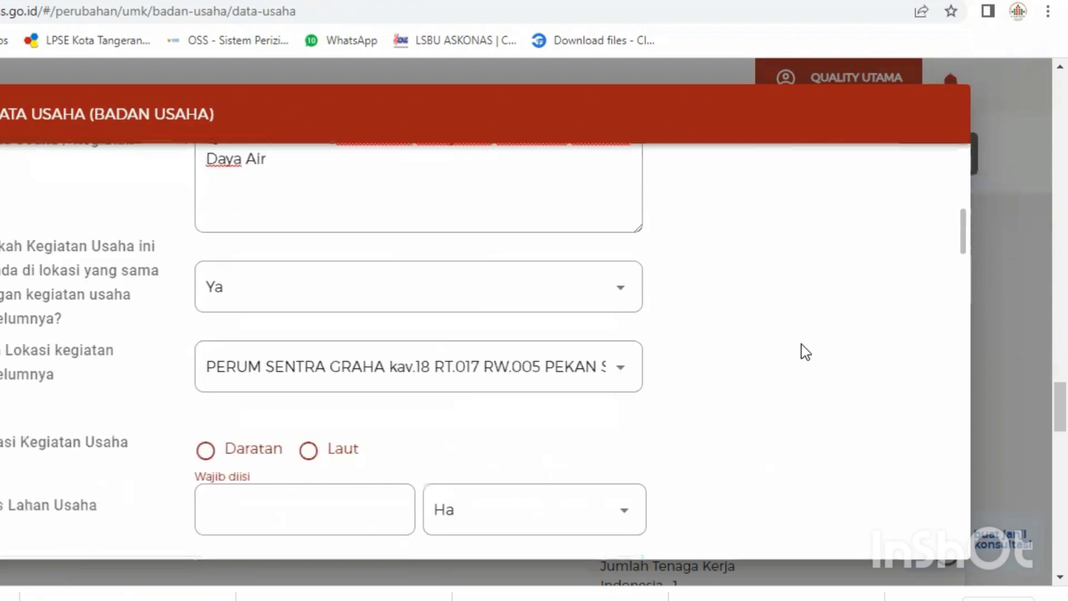
# - Set the business activity location to Daratan and the business land area to 100 M²
pyautogui.click(207, 449)
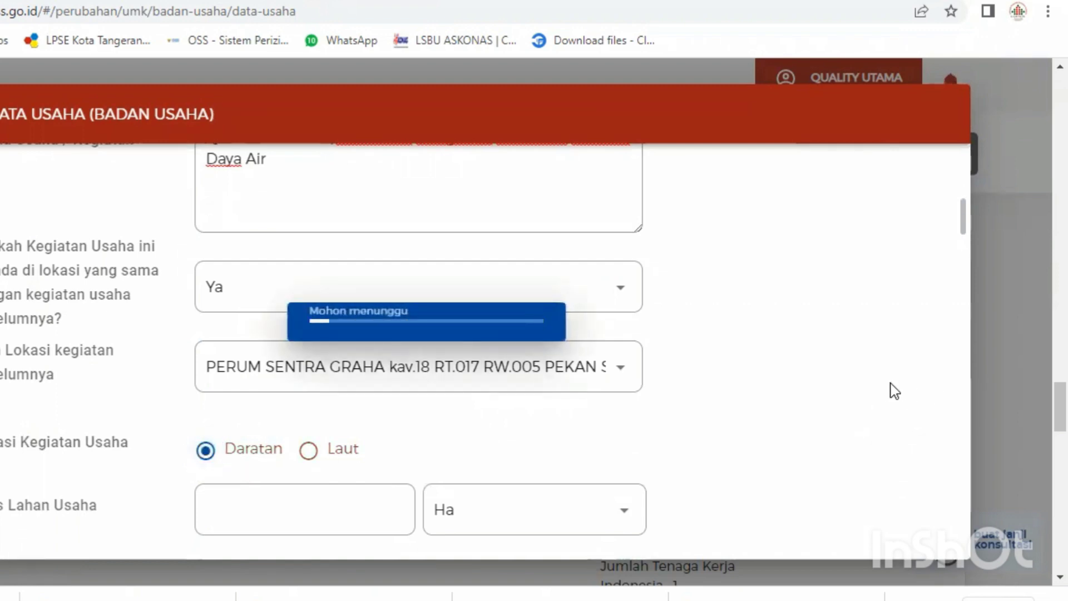
pyautogui.scroll(-3, 893, 392)
pyautogui.scroll(-5, 895, 392)
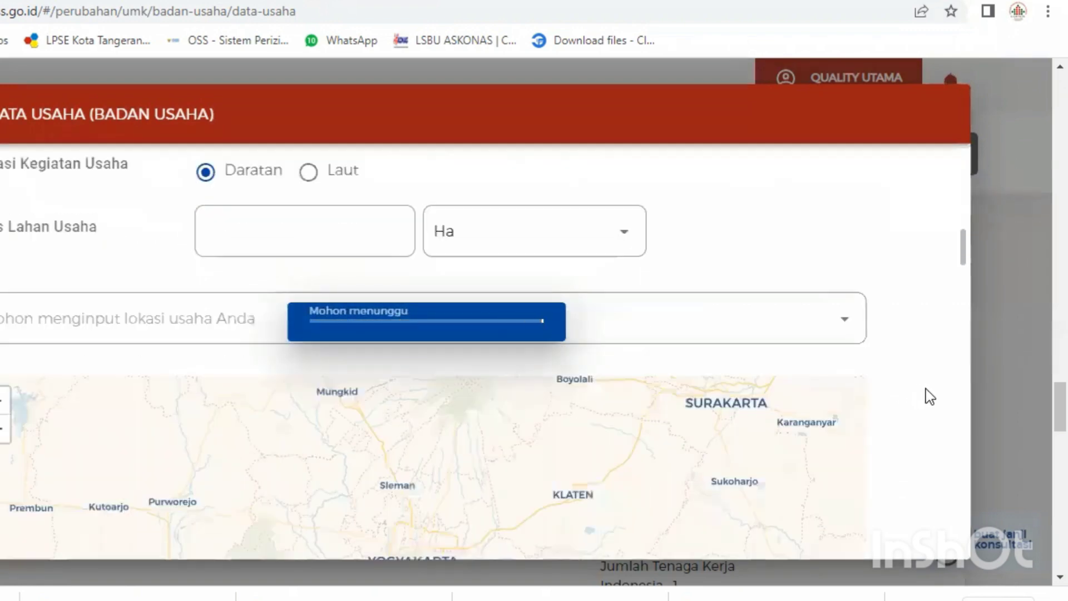
pyautogui.scroll(-10, 930, 396)
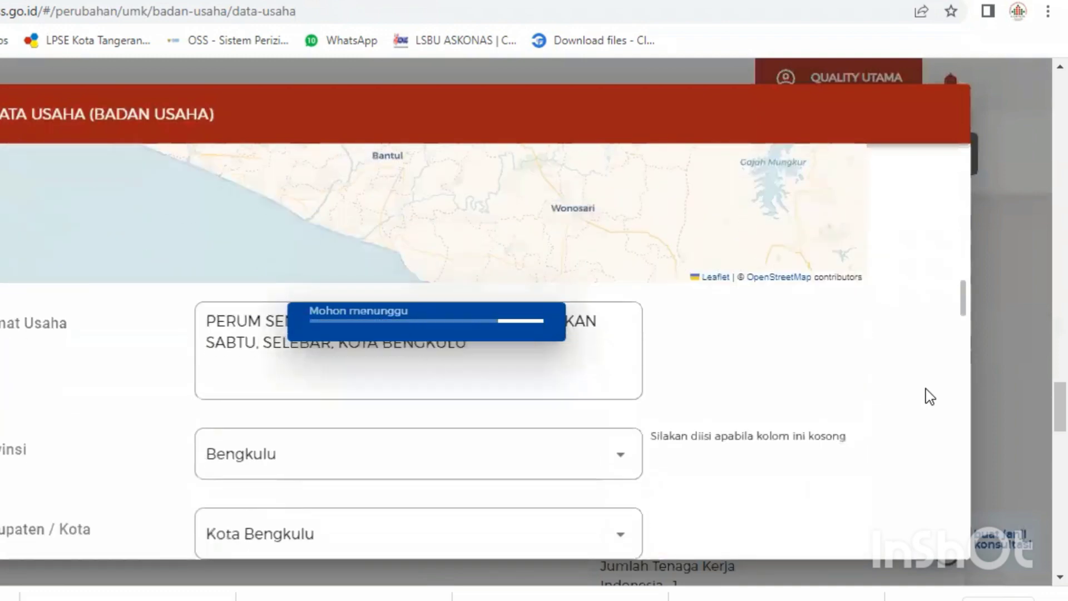
pyautogui.scroll(-3, 928, 394)
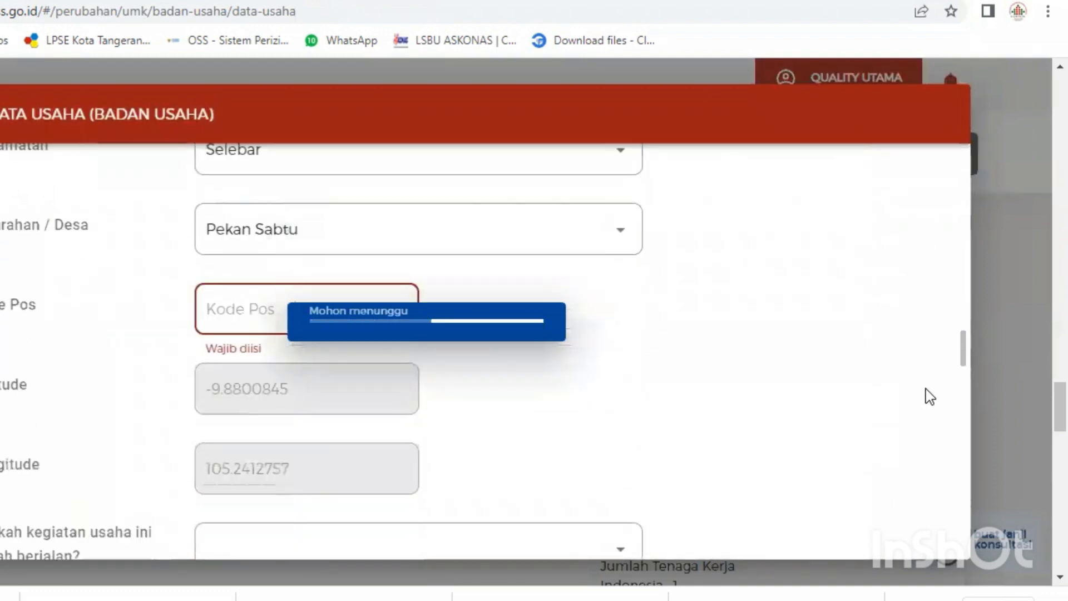
pyautogui.scroll(7, 885, 456)
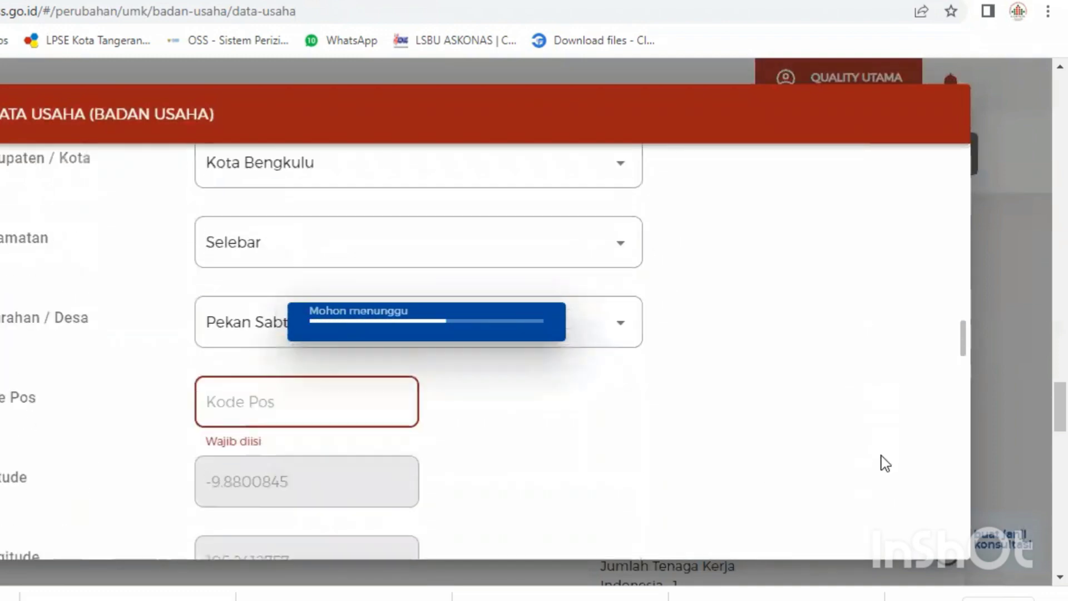
pyautogui.scroll(15, 898, 436)
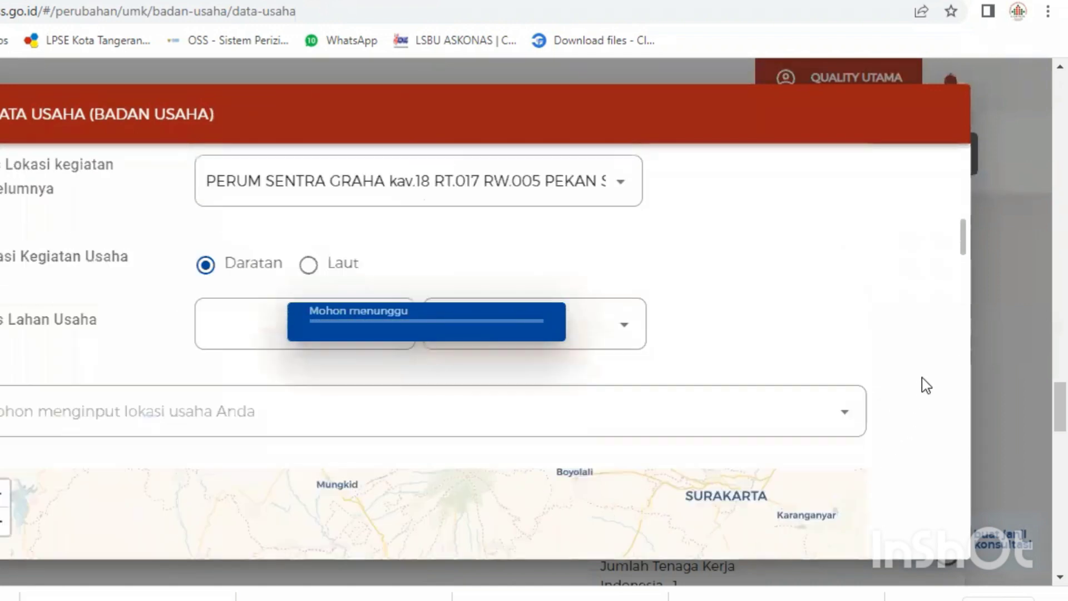
pyautogui.scroll(-3, 922, 377)
pyautogui.click(323, 412)
pyautogui.write('1')
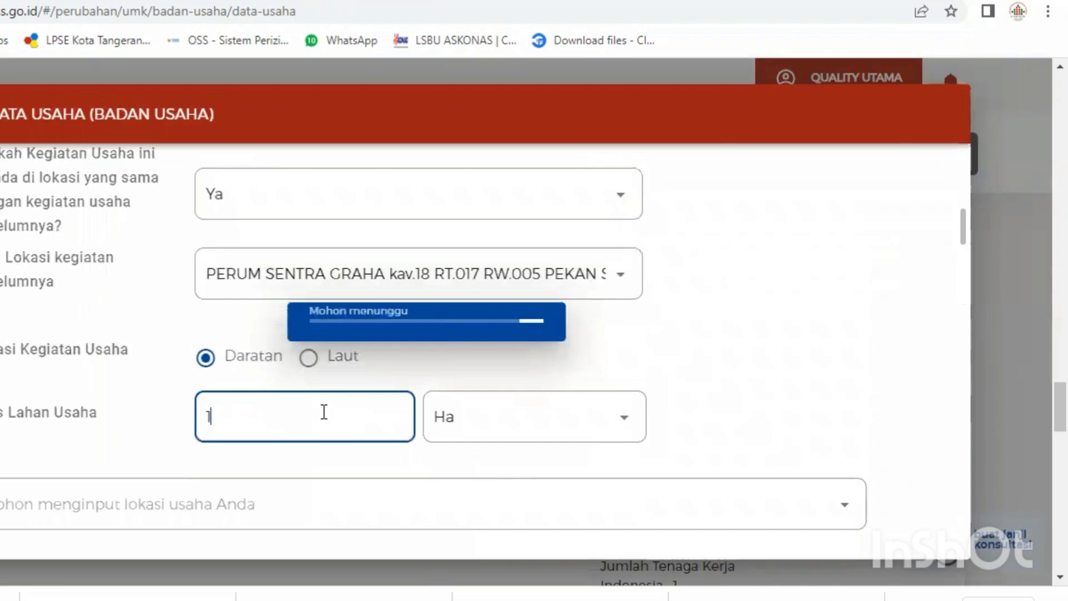
pyautogui.write('00')
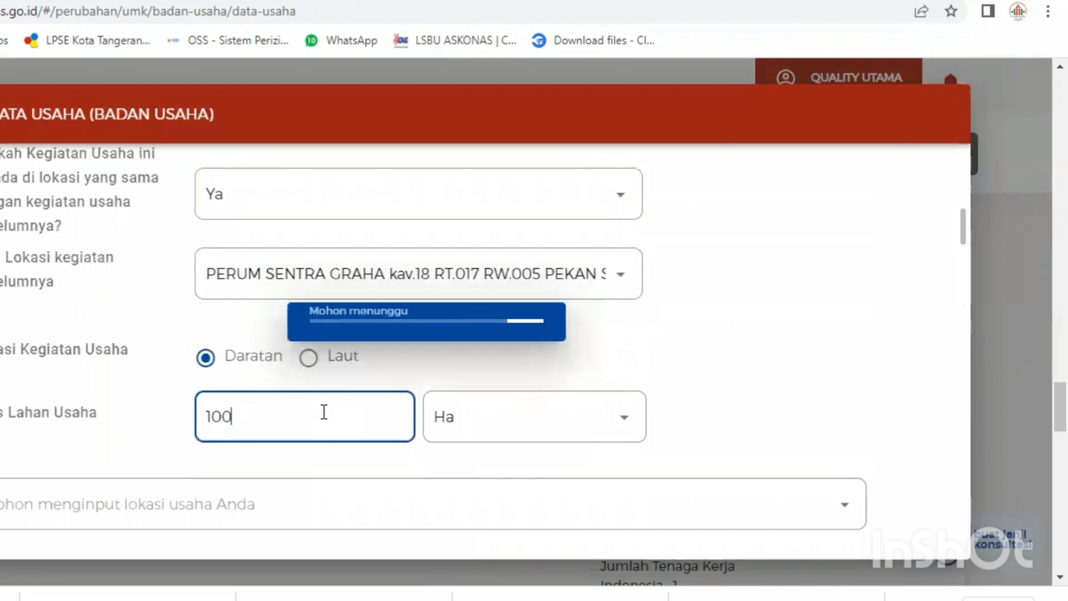
pyautogui.click(477, 424)
pyautogui.click(490, 517)
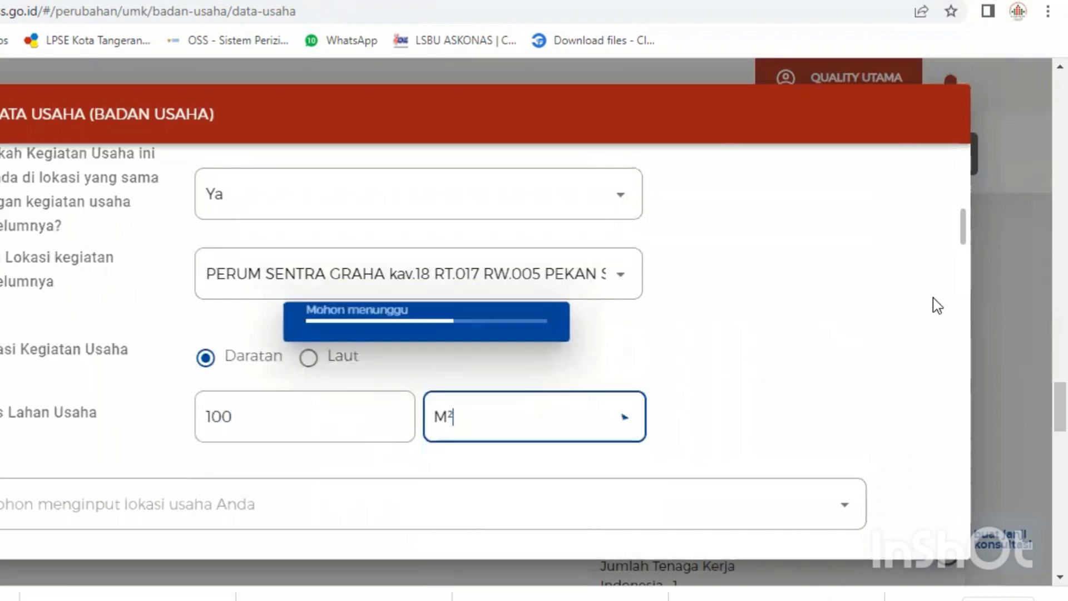
# - Copy the office postal code from the SBU certificate PDF and paste it into the form's Kode Pos field
pyautogui.scroll(2, 828, 392)
pyautogui.scroll(1, 828, 392)
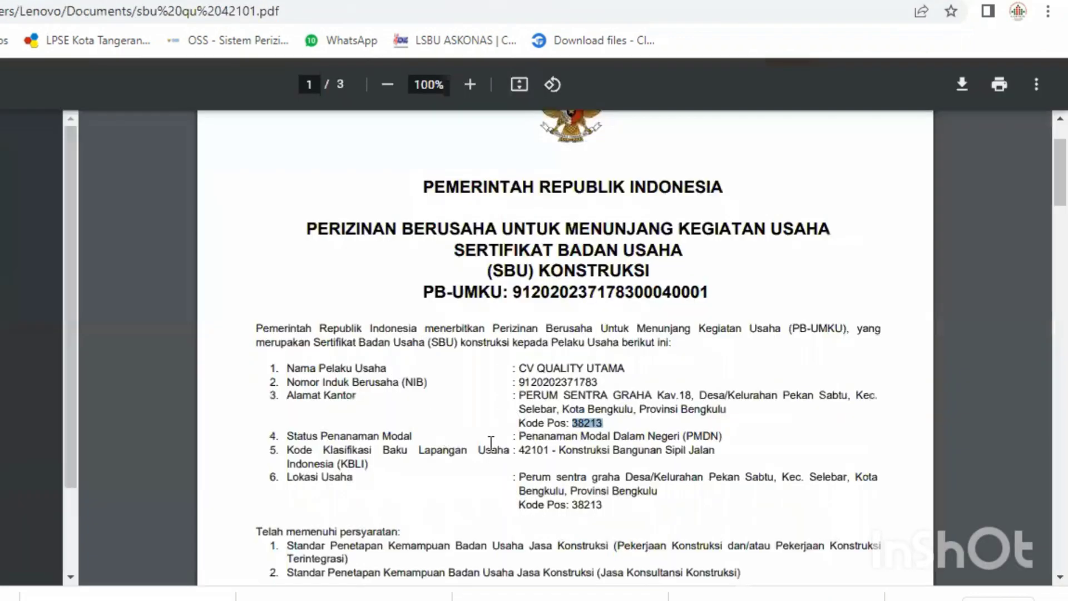
pyautogui.rightClick(589, 425)
pyautogui.click(618, 433)
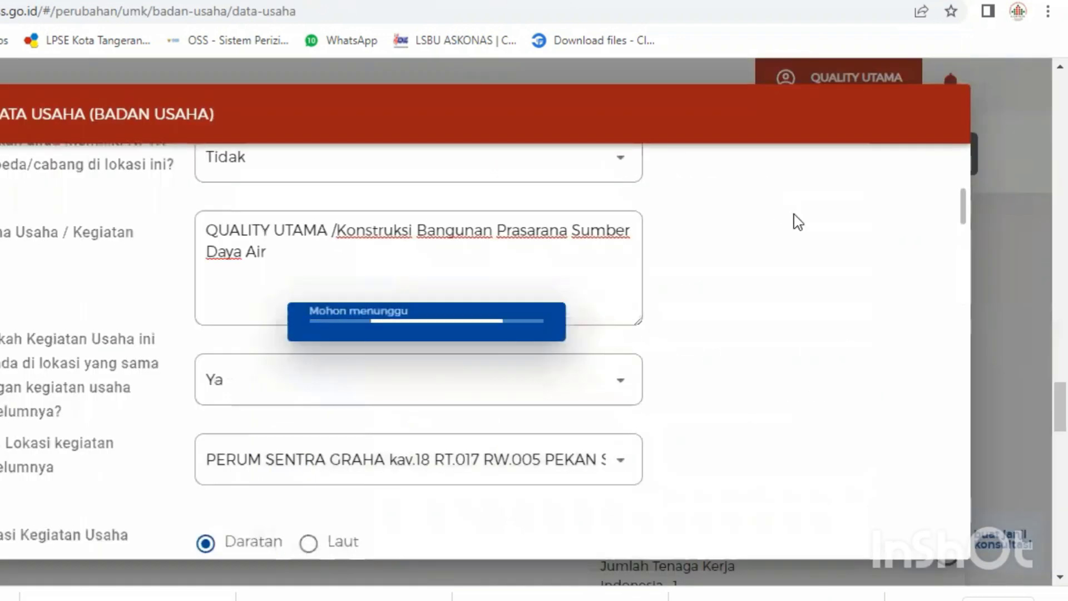
pyautogui.moveTo(965, 214); pyautogui.dragTo(959, 361)
pyautogui.click(222, 201)
pyautogui.rightClick(226, 198)
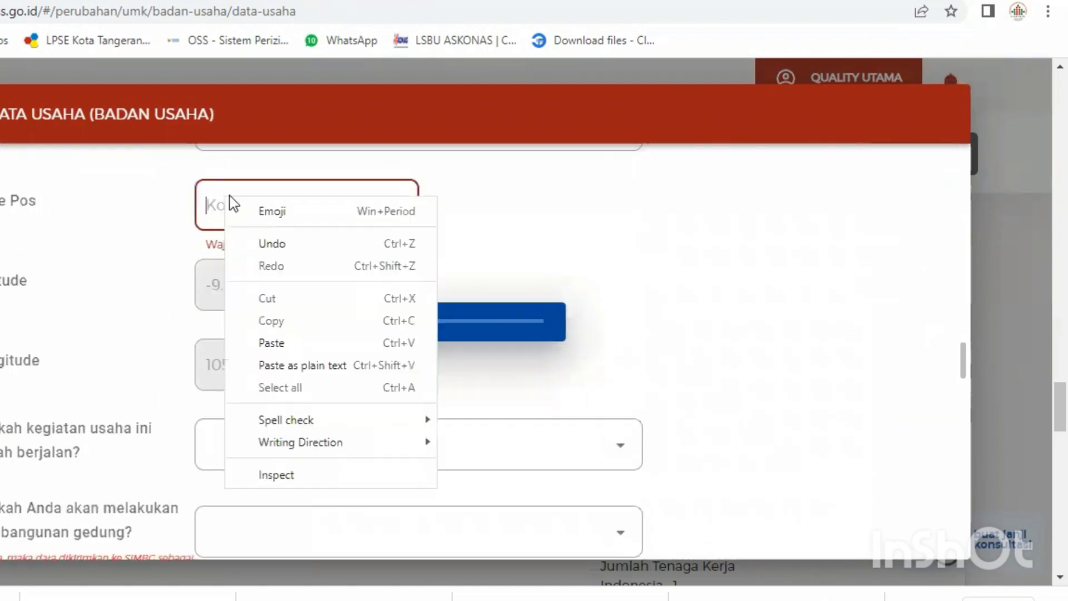
pyautogui.click(280, 342)
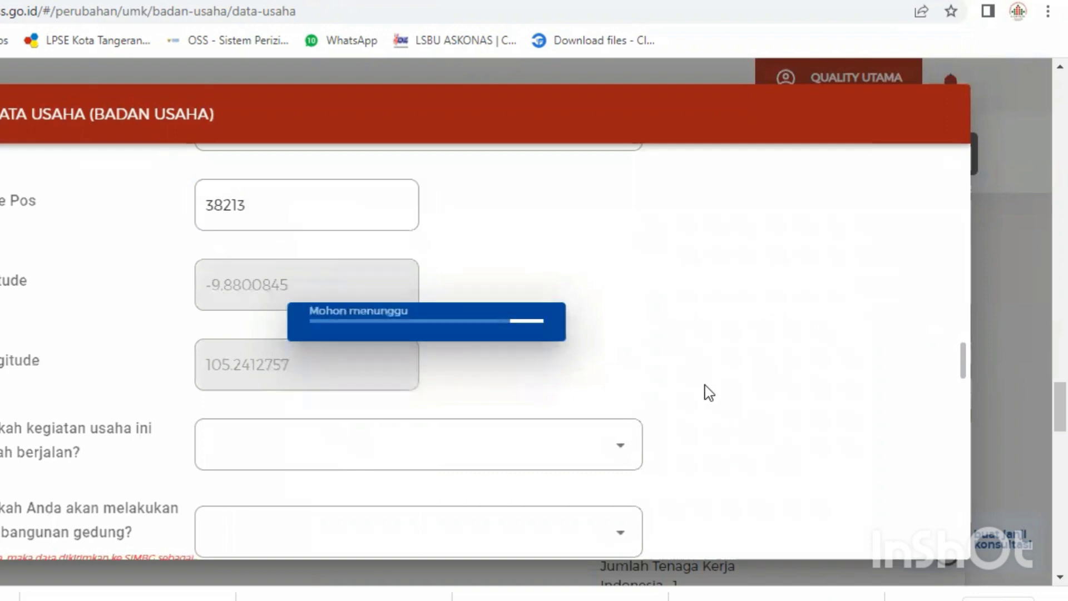
# - Set whether the activity is already running to Belum and whether a building will be constructed to Tidak
pyautogui.scroll(-5, 595, 348)
pyautogui.click(577, 167)
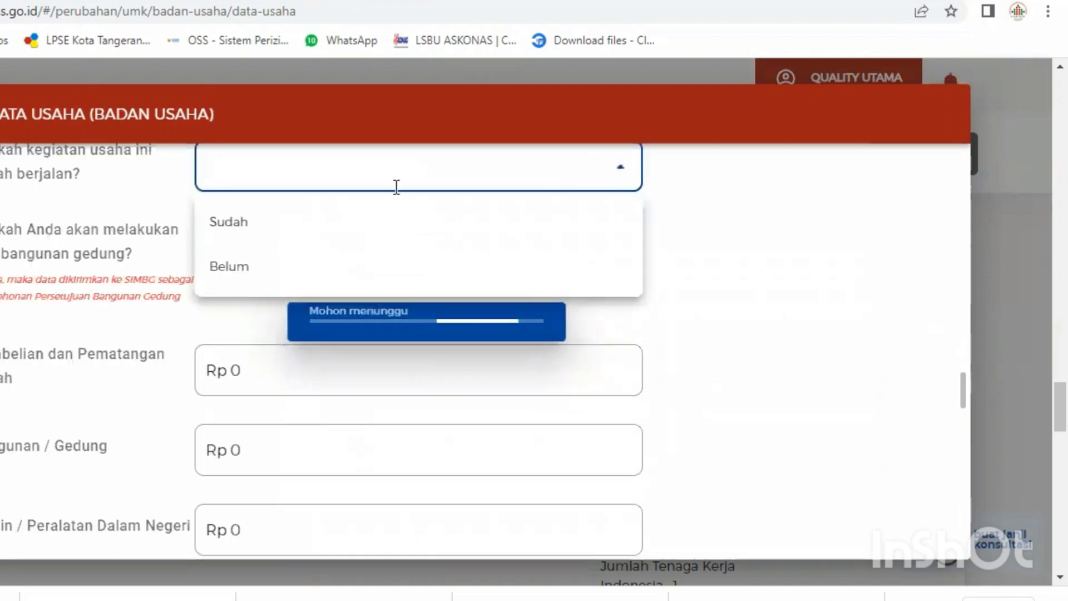
pyautogui.click(223, 259)
pyautogui.click(224, 259)
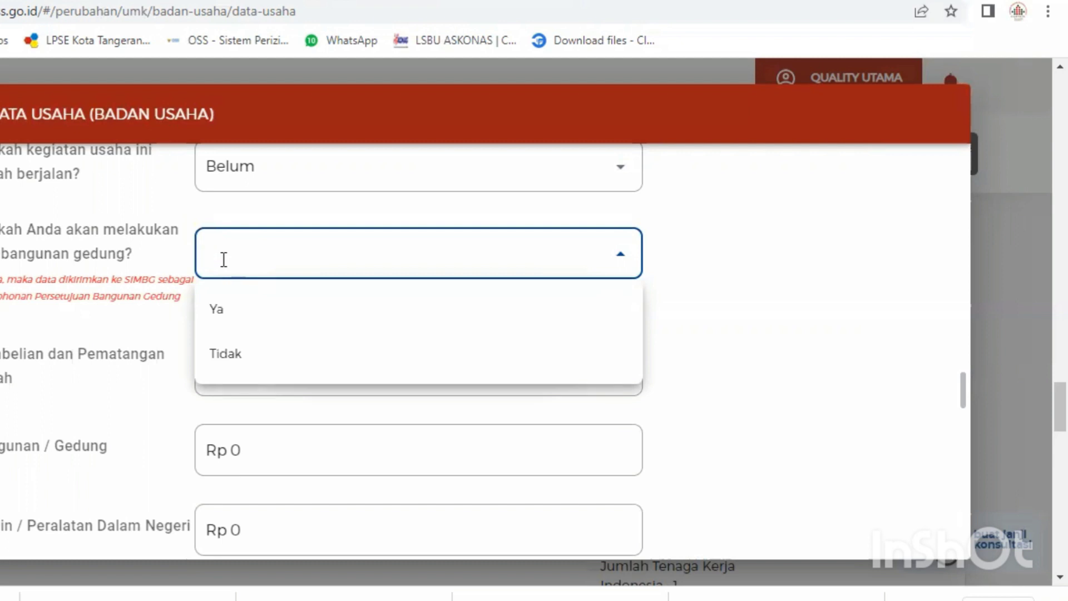
pyautogui.click(227, 356)
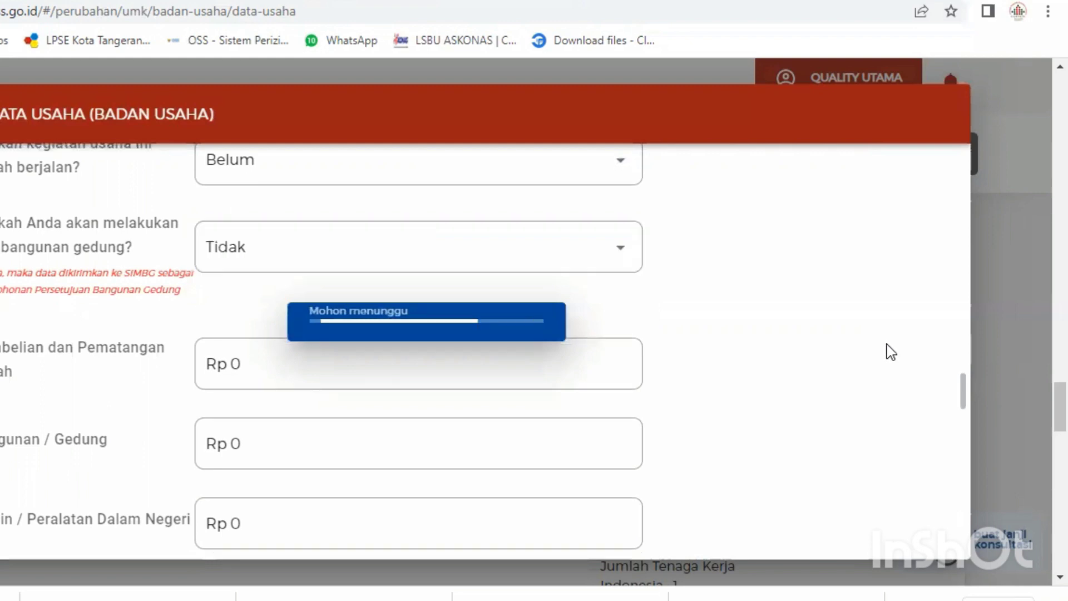
# - Set the domestic machinery and equipment investment (Mesin / Peralatan Dalam Negeri) to Rp 250.000.000
pyautogui.scroll(-5, 891, 351)
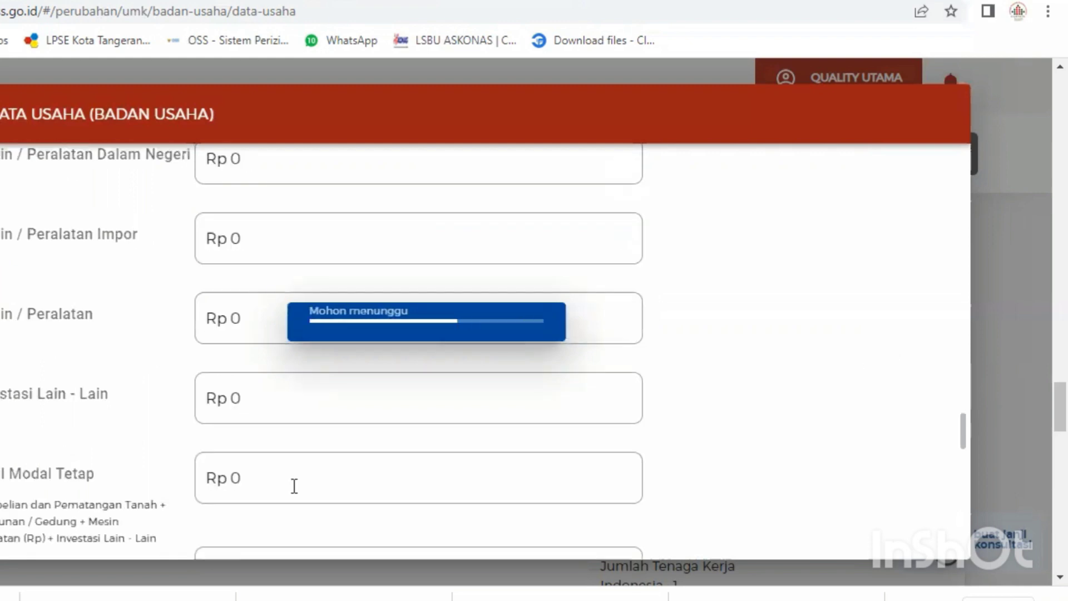
pyautogui.scroll(3, 297, 481)
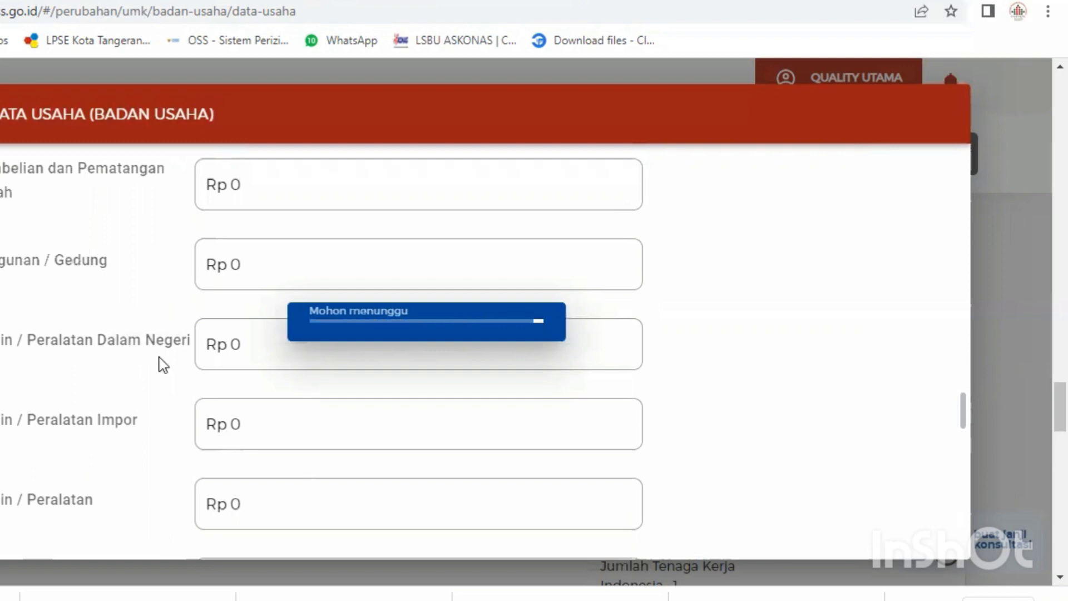
pyautogui.click(246, 350)
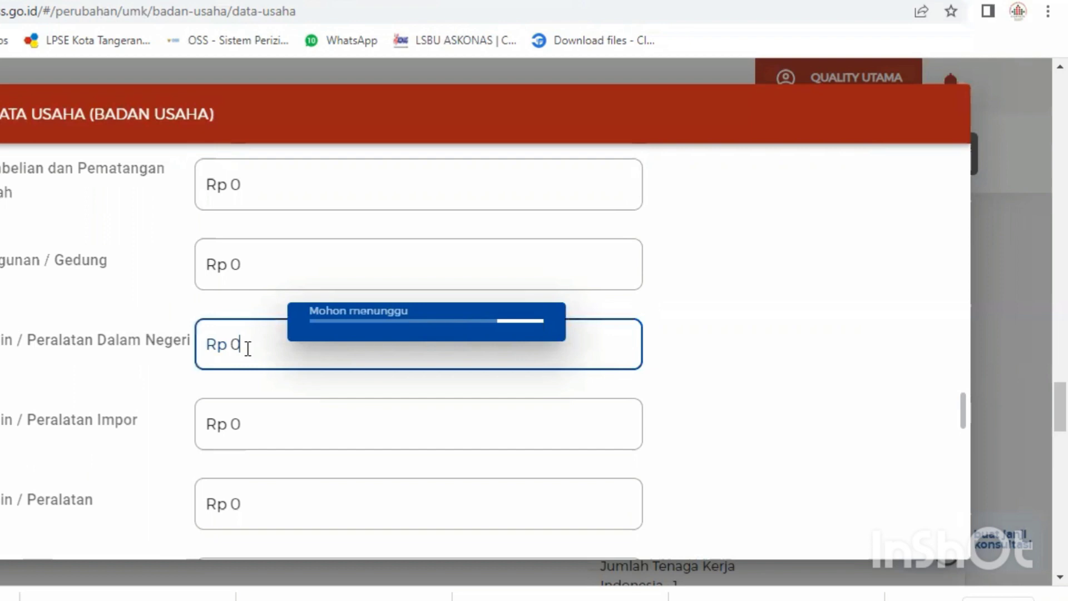
pyautogui.press('BackSpace')
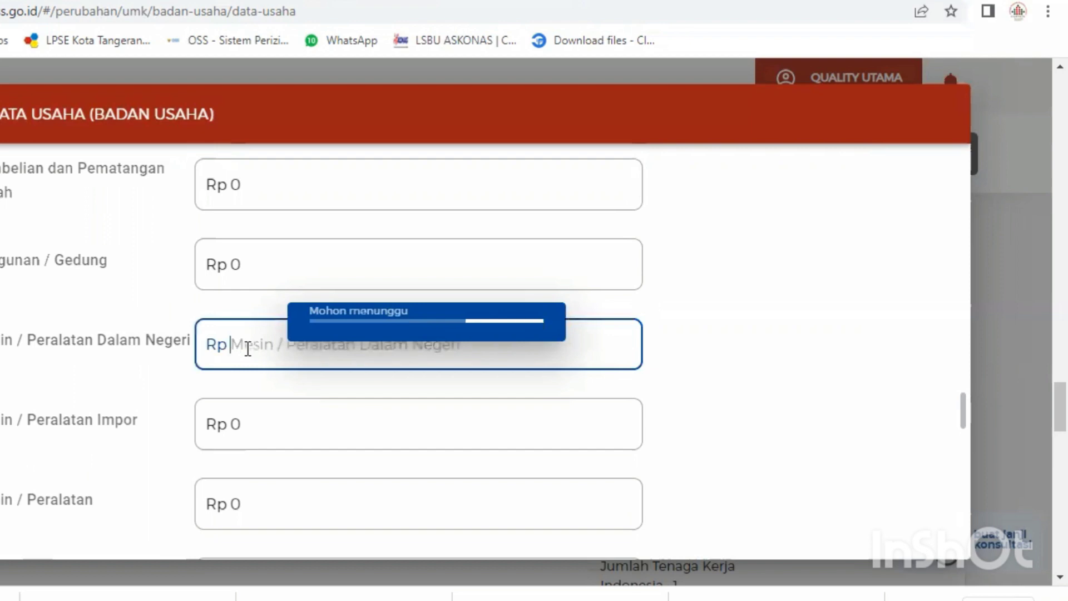
pyautogui.write('2500000.000')
# - Set the other investments value (Investasi Lain - Lain) to Rp 425.000.000
pyautogui.scroll(-1, 221, 371)
pyautogui.scroll(-3, 222, 371)
pyautogui.click(248, 384)
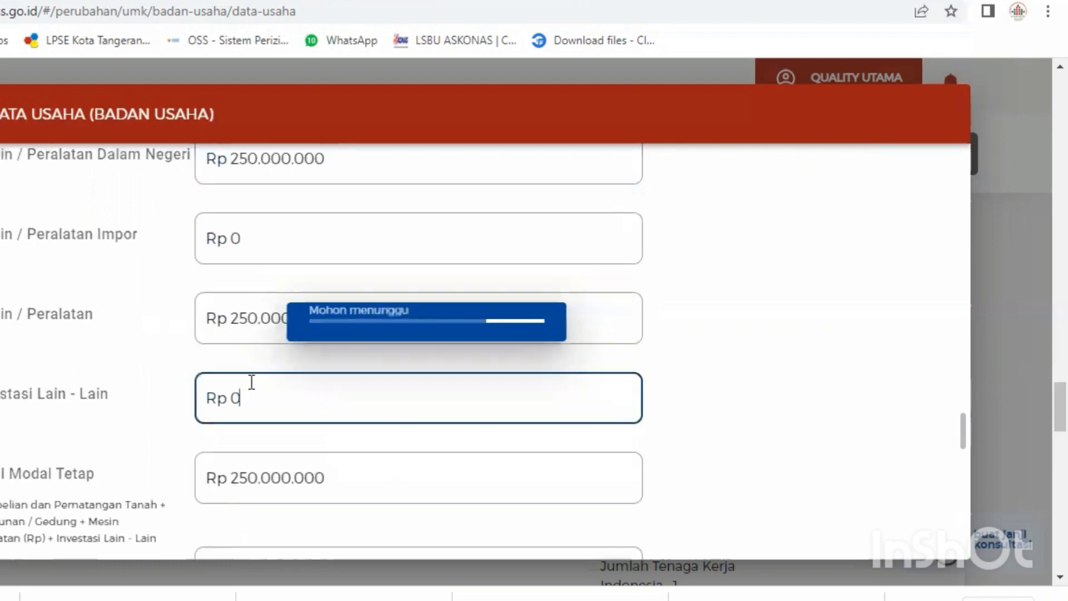
pyautogui.press('BackSpace')
pyautogui.write('4')
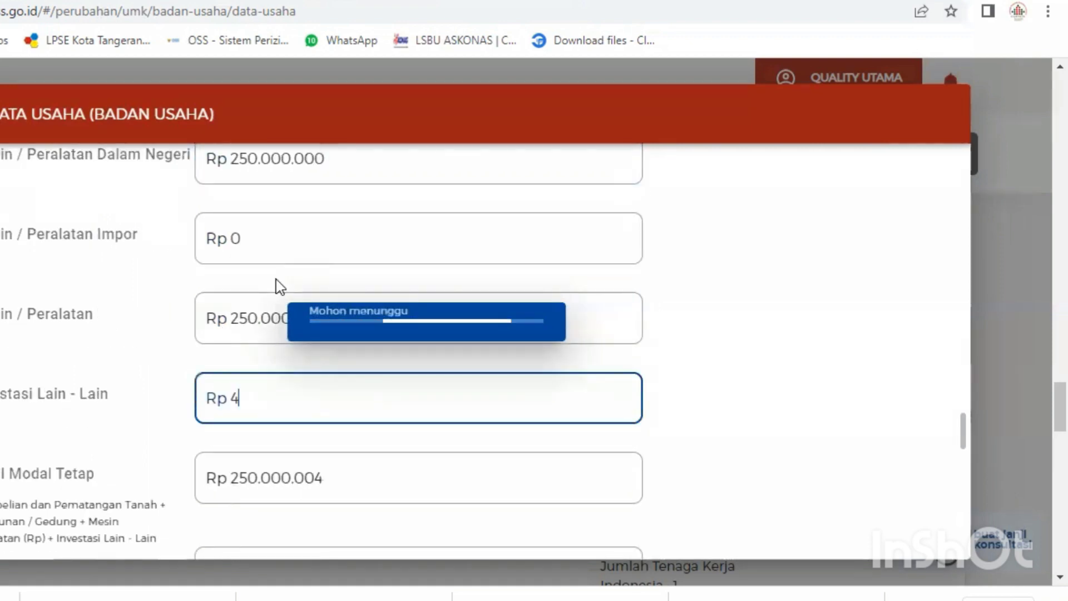
pyautogui.write('25.000.000')
# - Set the three-month working capital (Modal Kerja 3 Bulan) to Rp 326.000.000 and run the risk validation
pyautogui.scroll(-3, 236, 303)
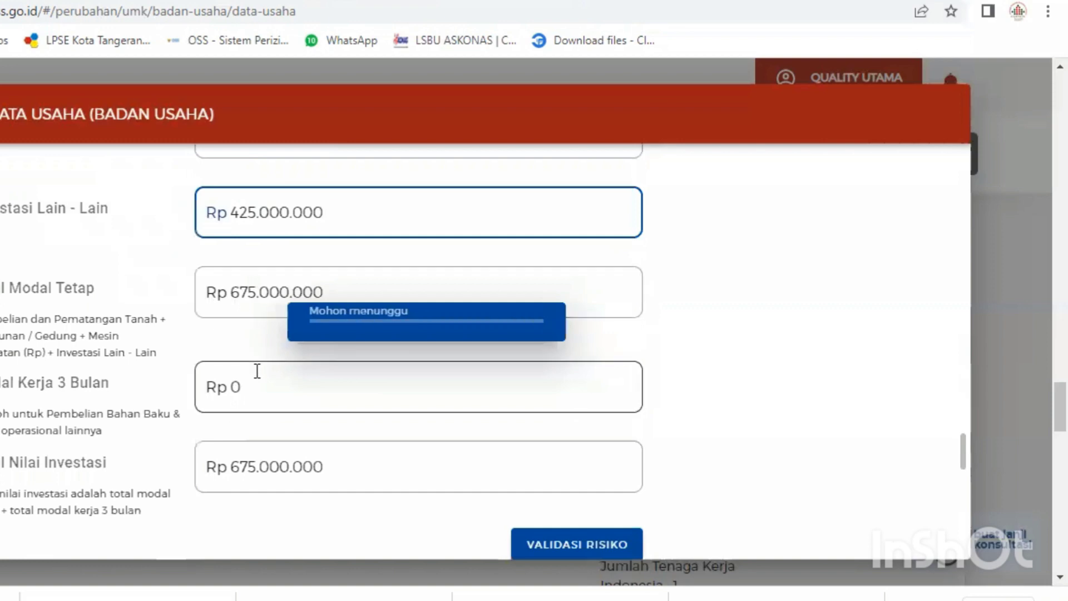
pyautogui.click(273, 378)
pyautogui.press('BackSpace')
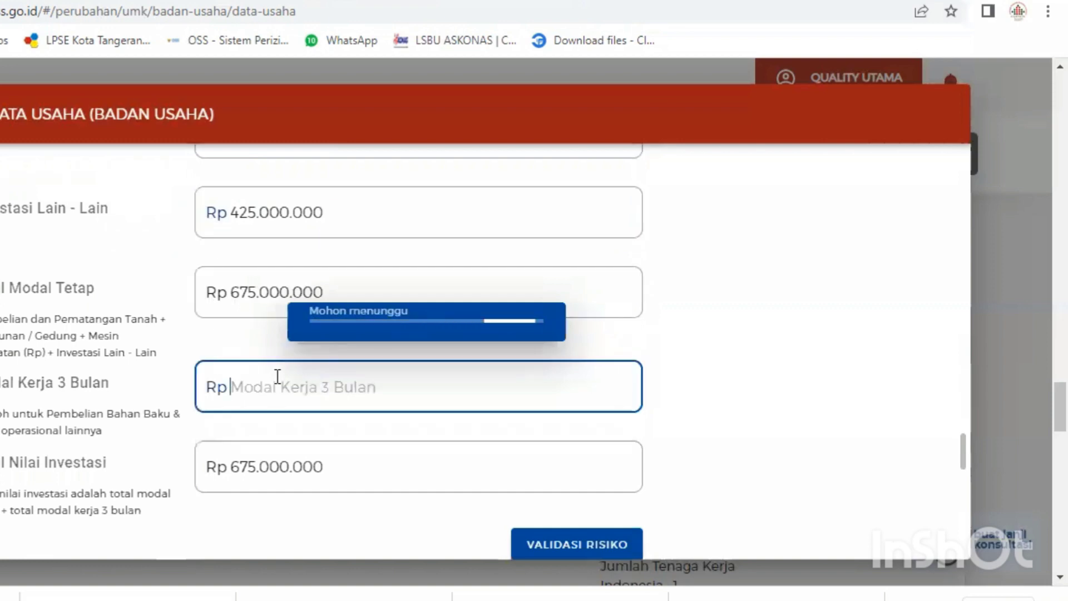
pyautogui.write('3')
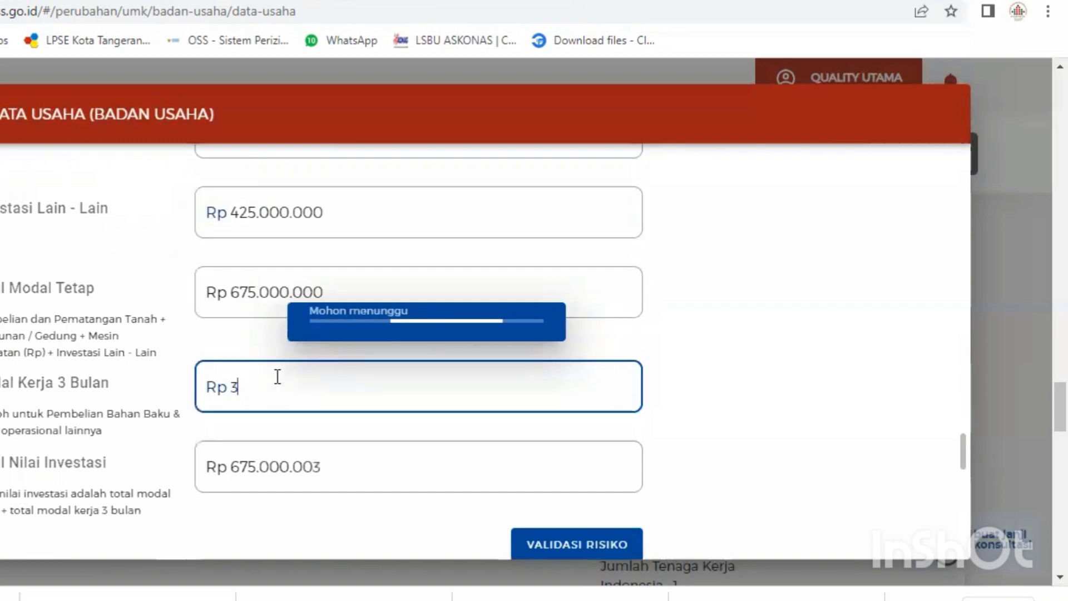
pyautogui.write('26')
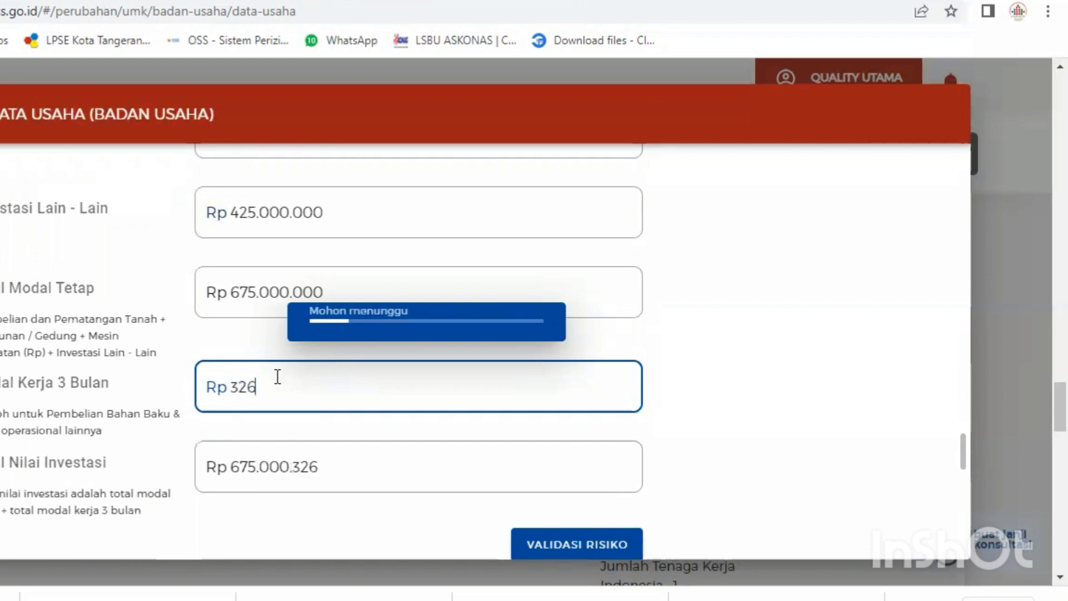
pyautogui.write('.000.000')
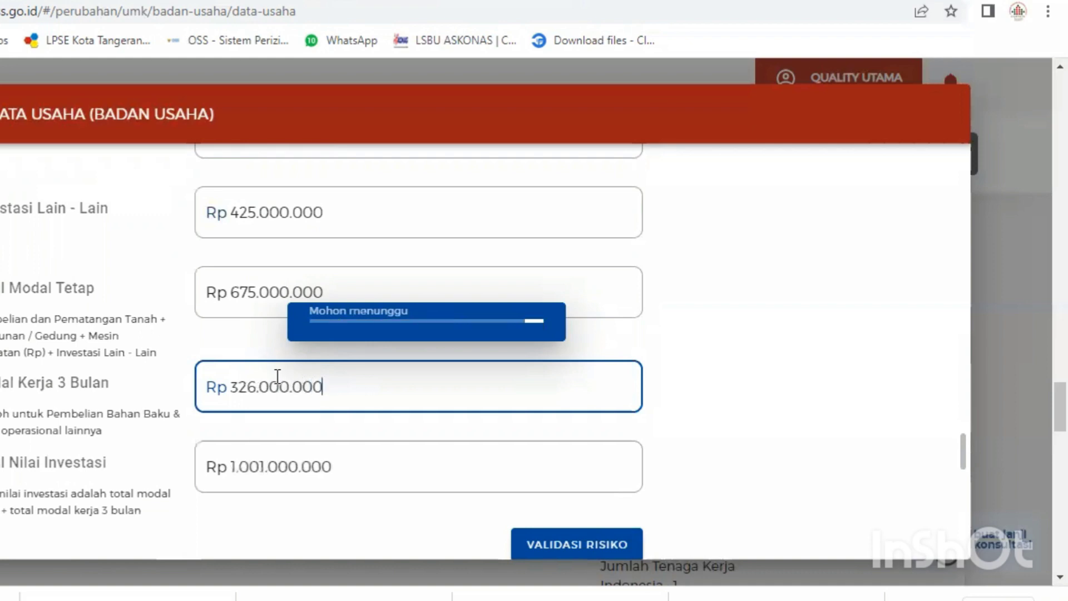
pyautogui.scroll(-2, 277, 377)
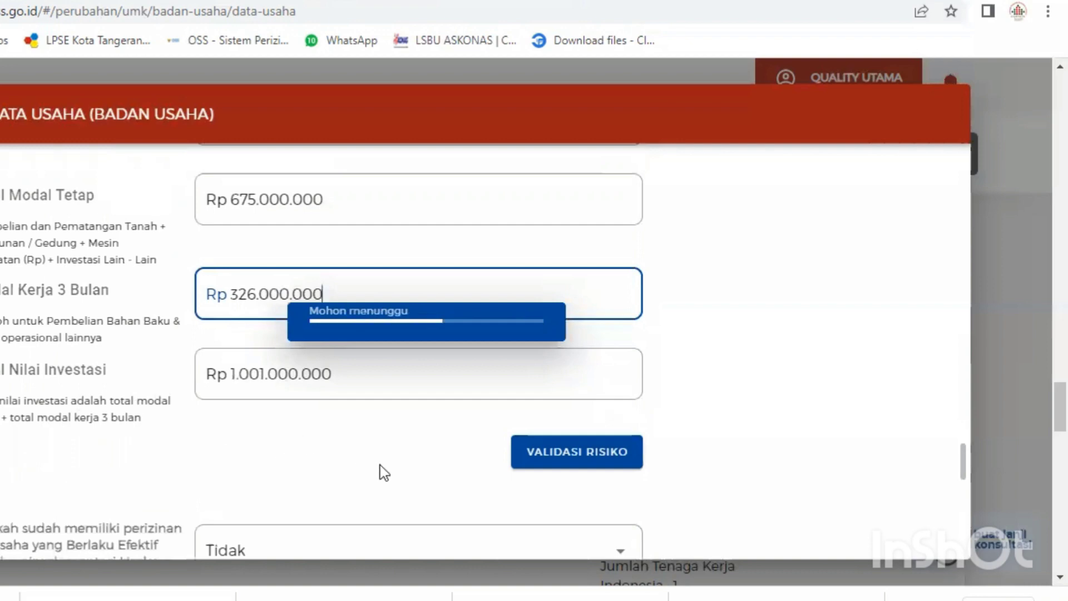
pyautogui.click(604, 456)
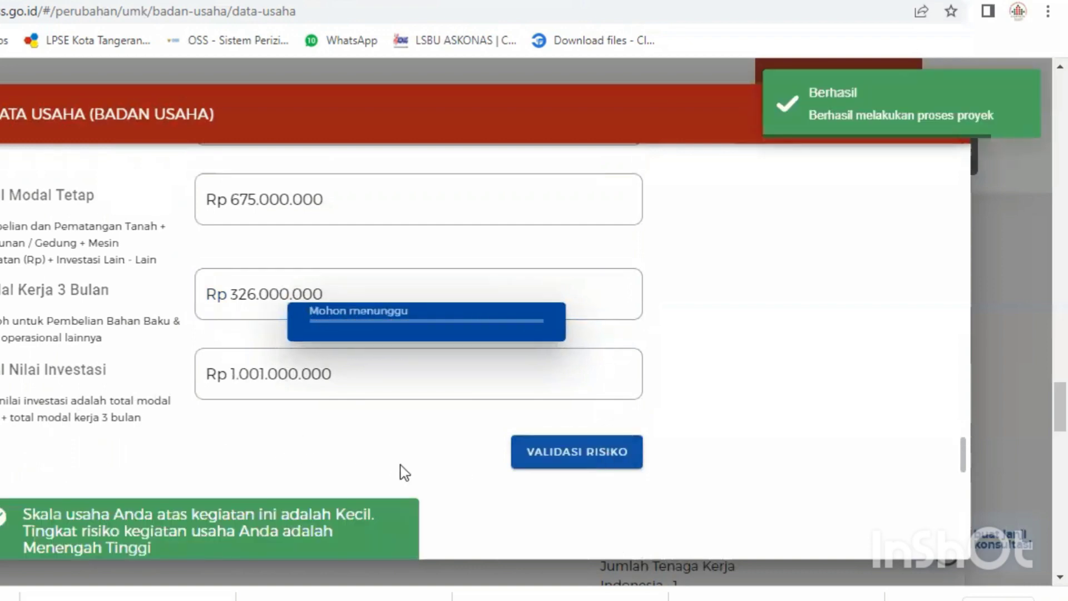
# - Set the estimated operation or production date to 06/2023 and the business activity description (Deskripsi Kegiatan Usaha) to Seluruh
pyautogui.scroll(-5, 402, 472)
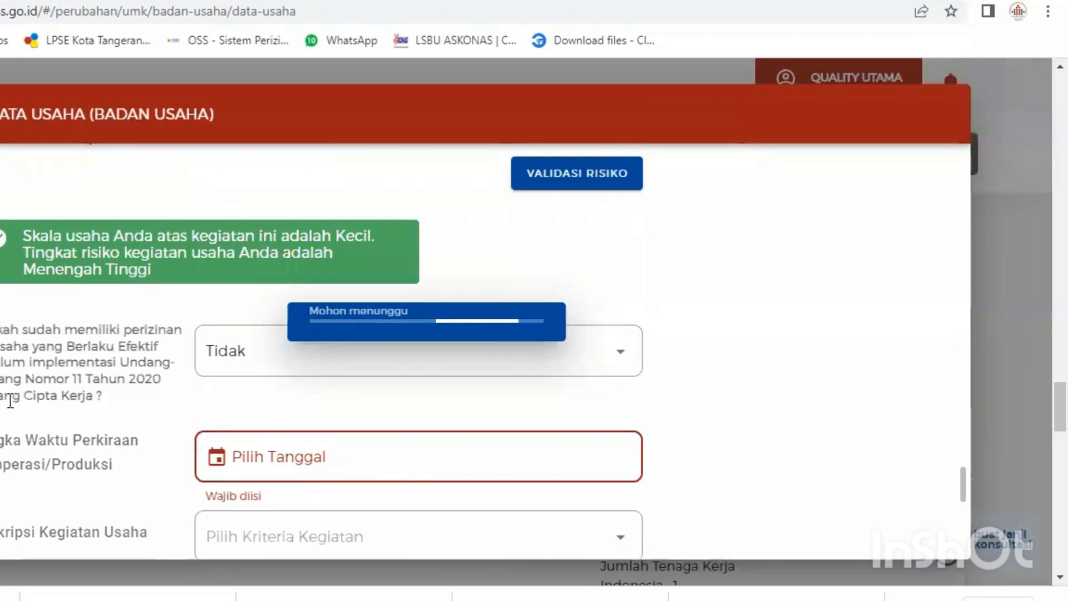
pyautogui.click(358, 467)
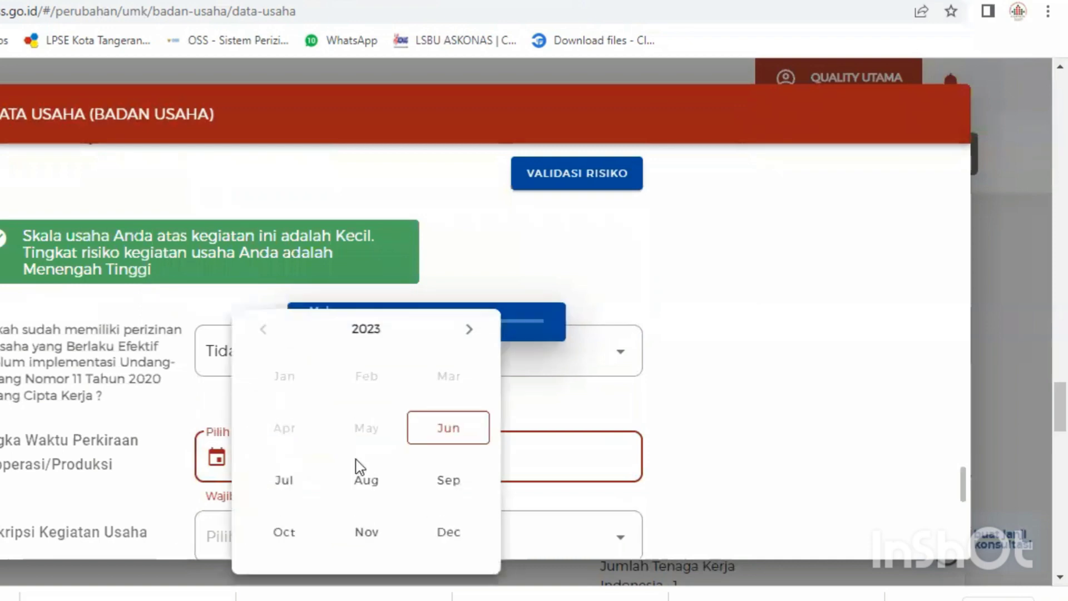
pyautogui.click(434, 440)
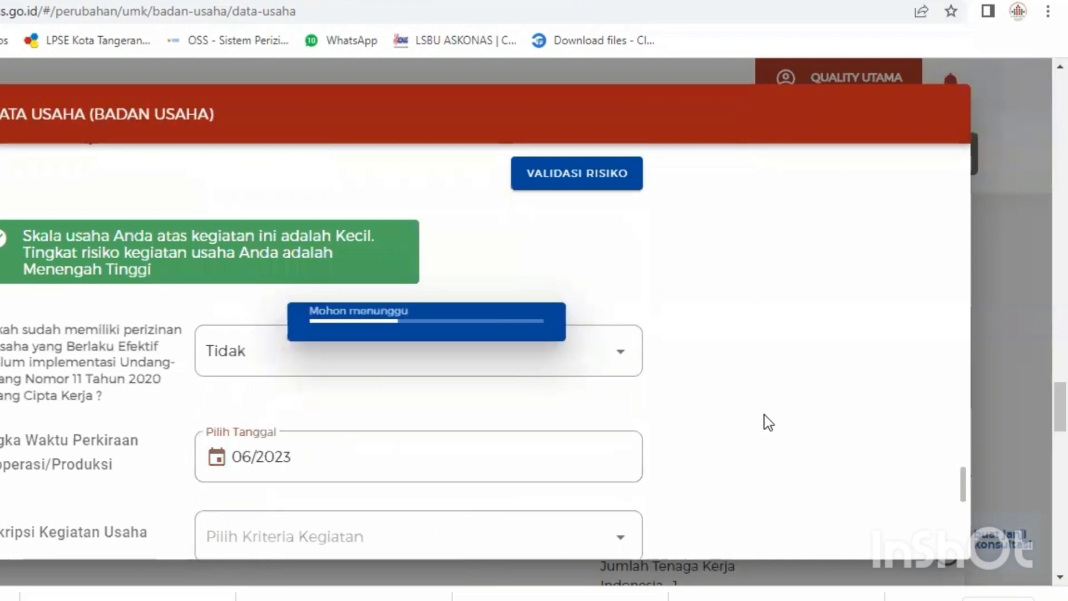
pyautogui.scroll(-3, 517, 404)
pyautogui.click(255, 352)
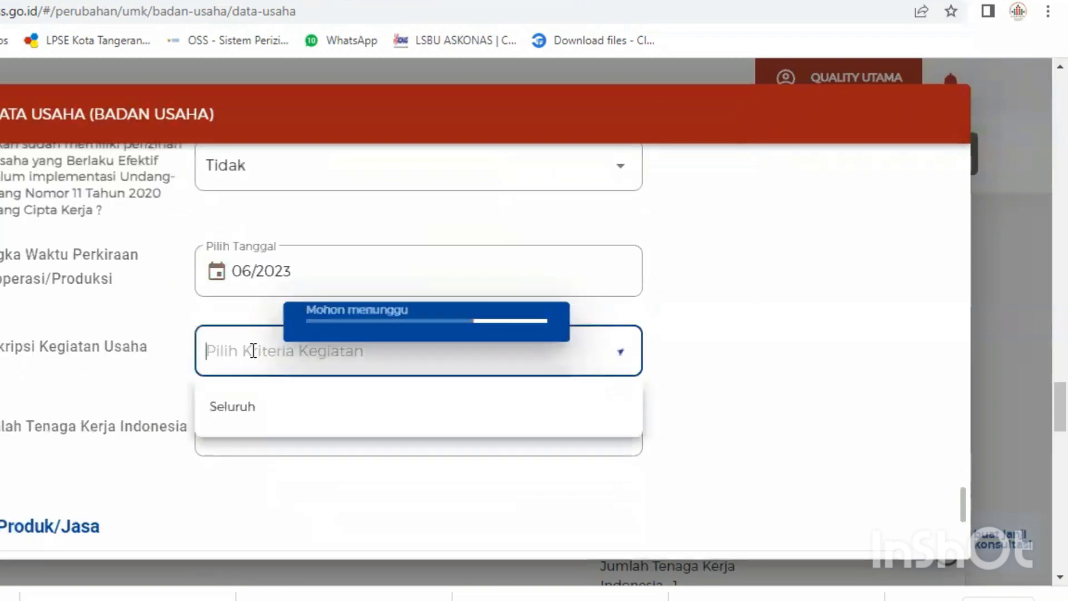
pyautogui.click(234, 407)
pyautogui.scroll(-5, 170, 465)
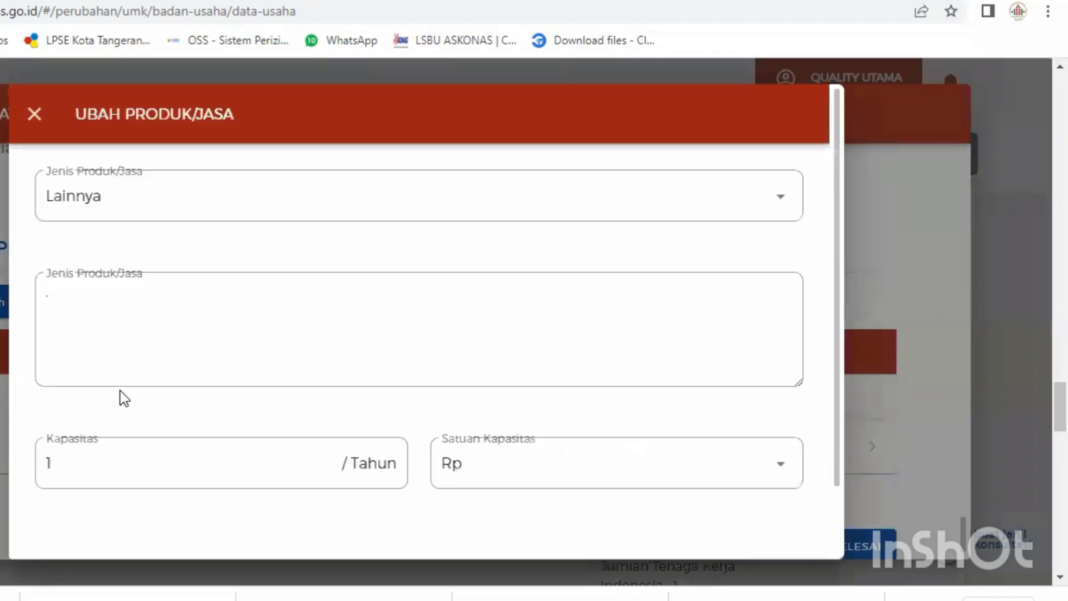
pyautogui.click(156, 303)
pyautogui.rightClick(156, 299)
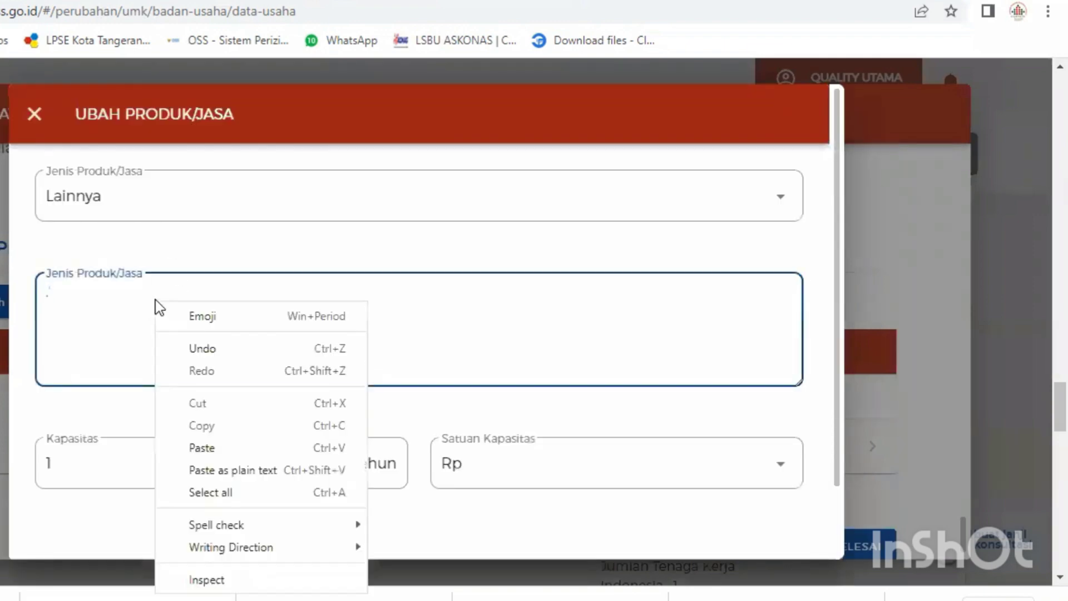
pyautogui.click(209, 448)
# - Set the yearly capacity (Kapasitas) of the product/service to 15.000.000.000
pyautogui.click(205, 458)
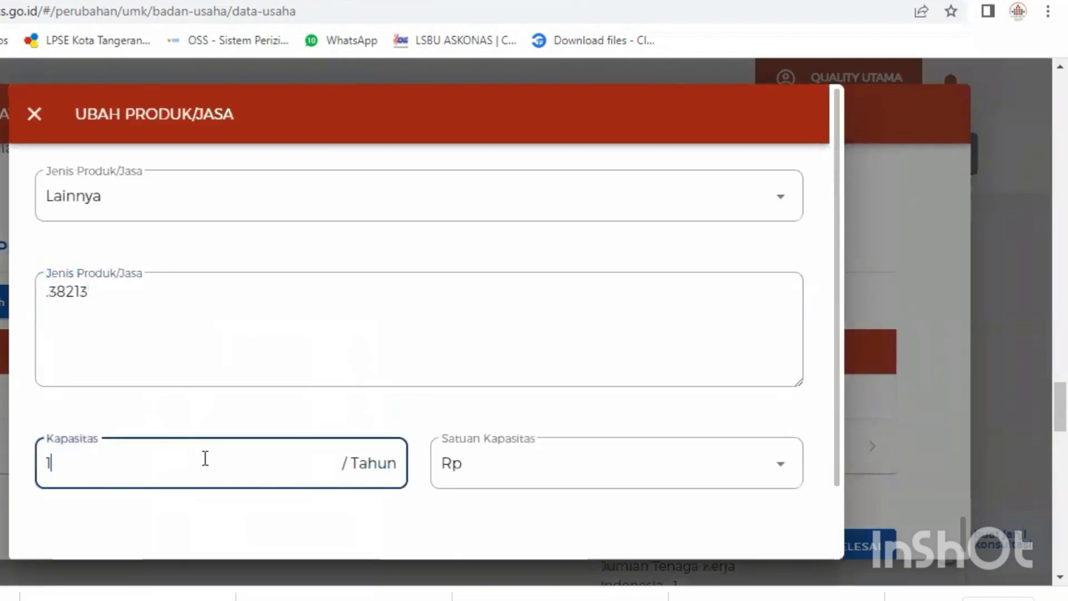
pyautogui.press('BackSpace')
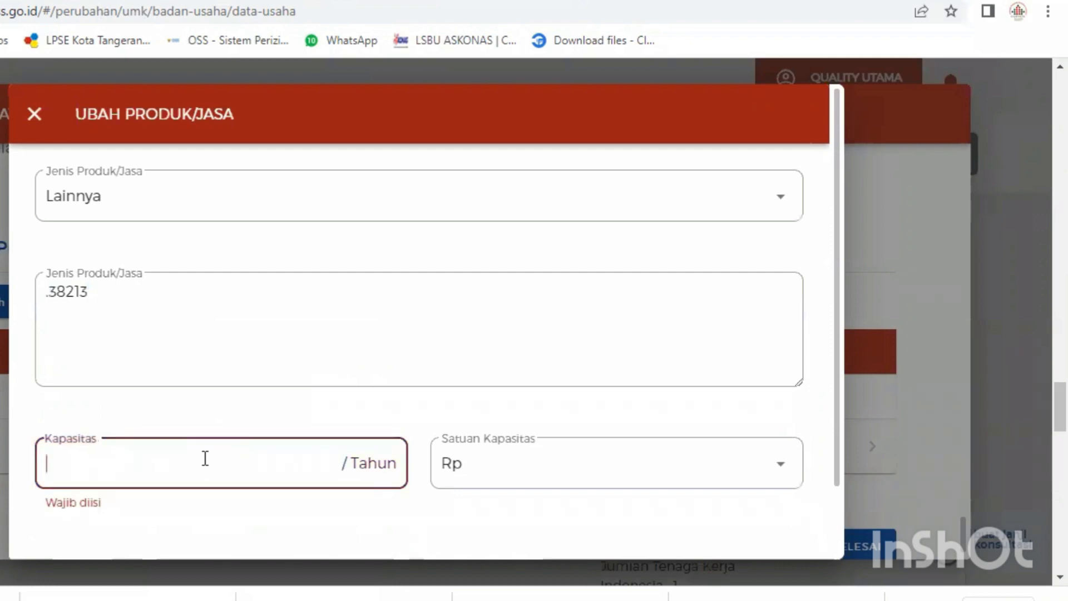
pyautogui.write('2')
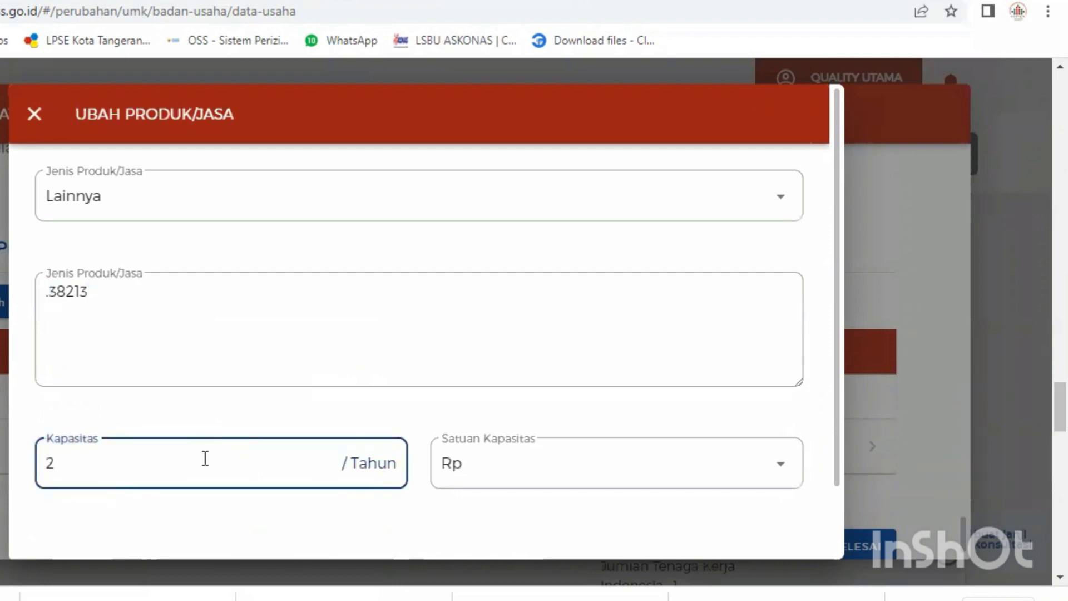
pyautogui.press('BackSpace')
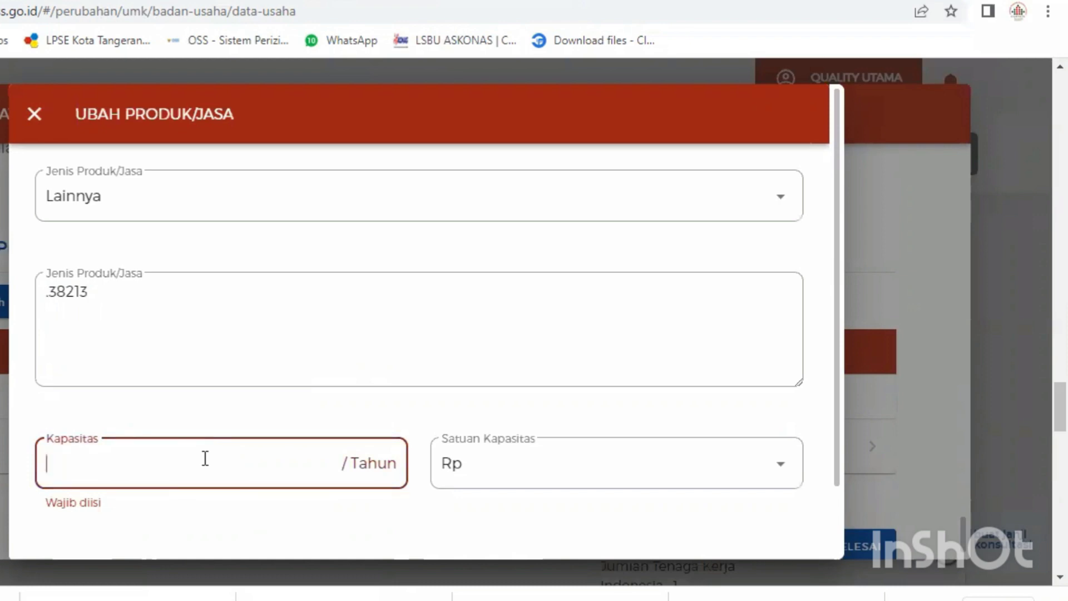
pyautogui.write('1')
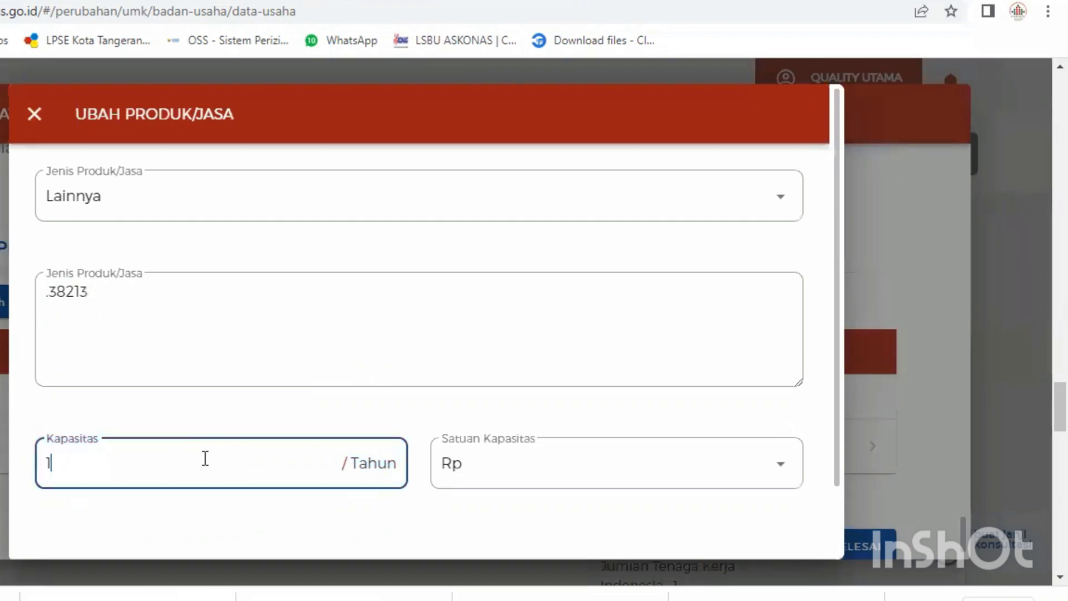
pyautogui.write('5.000.000')
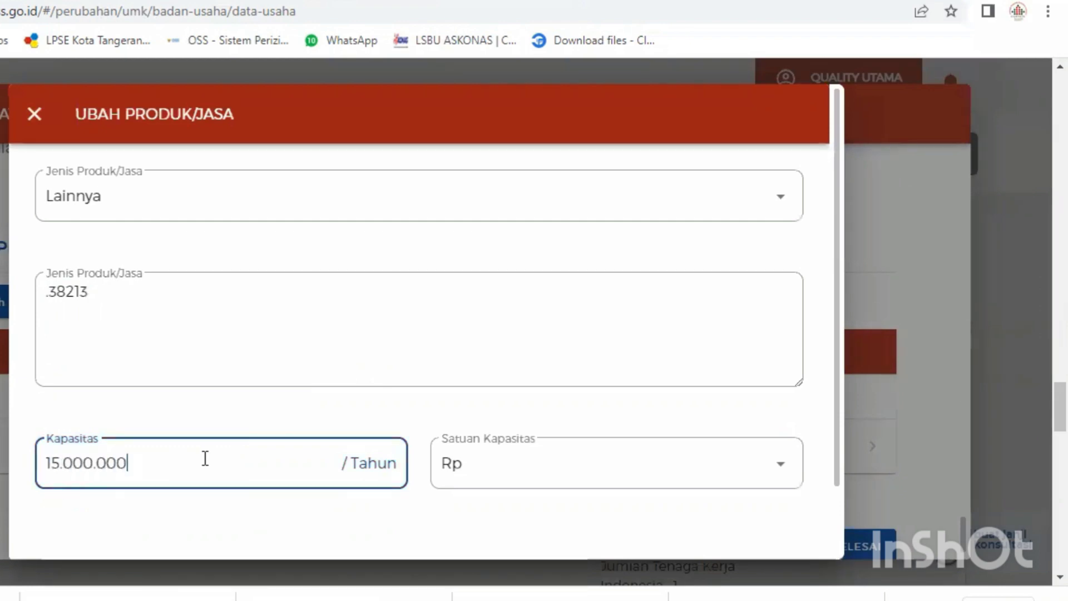
pyautogui.write('.000')
# - Replace the Jenis Produk/Jasa description with "kbli 42911", save the product, and finish the business data form
pyautogui.moveTo(155, 310); pyautogui.dragTo(36, 290)
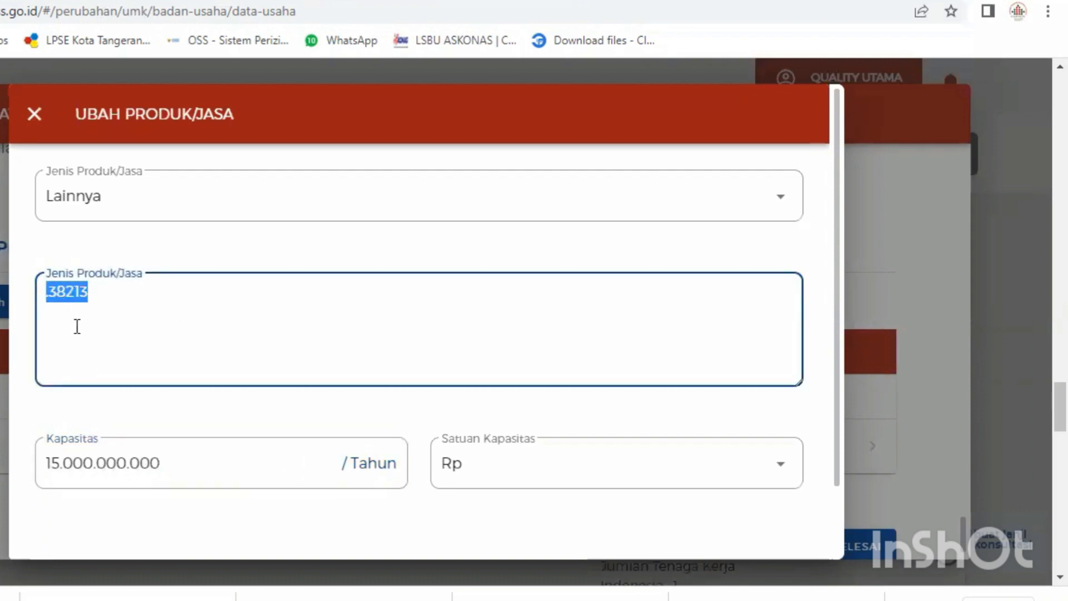
pyautogui.write('kbli 42911')
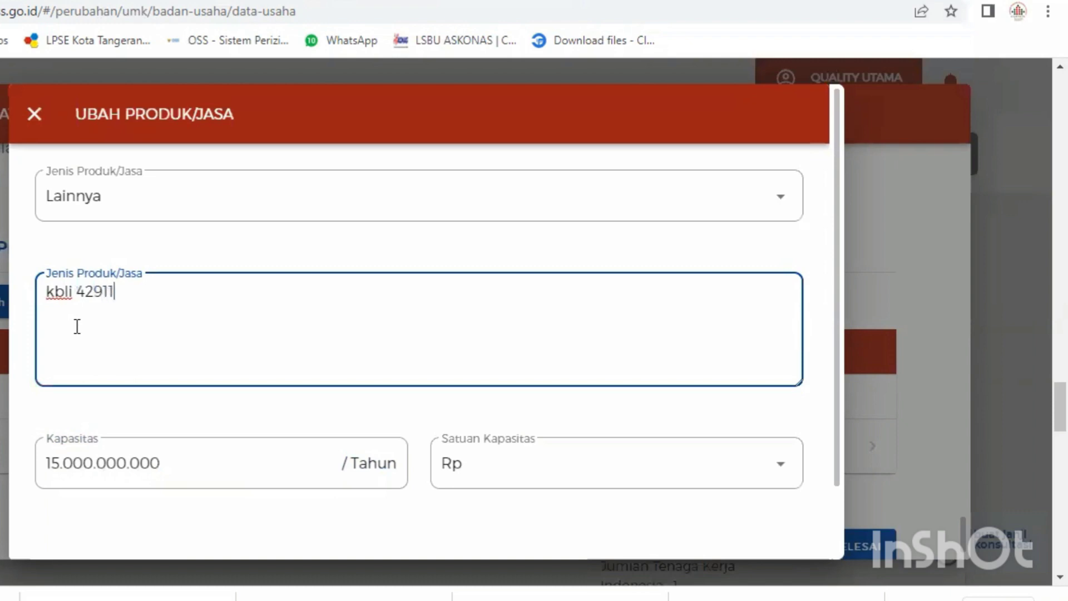
pyautogui.scroll(-2, 794, 541)
pyautogui.click(793, 528)
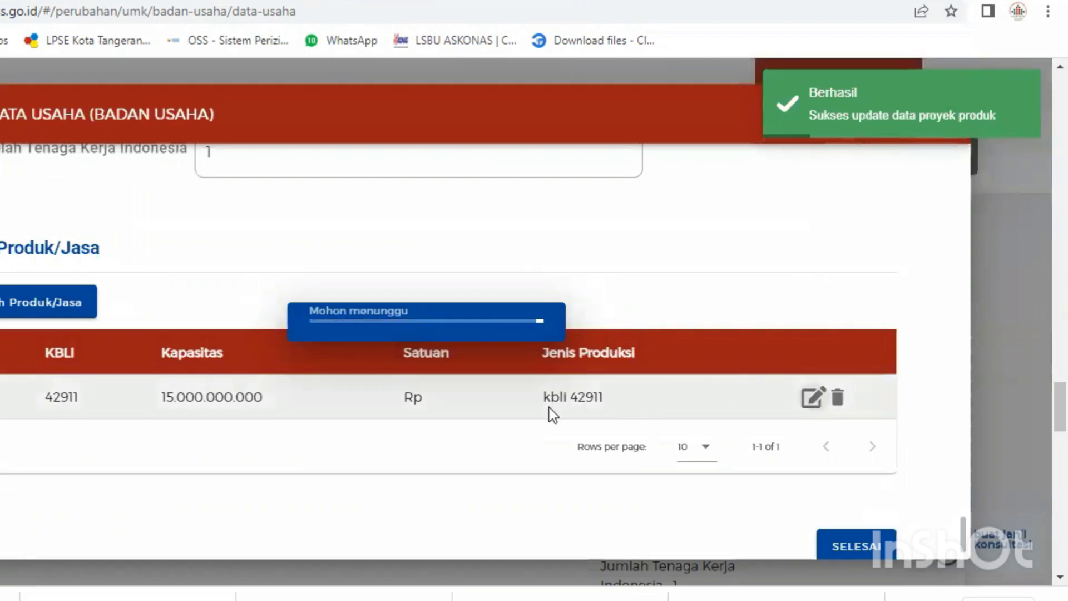
pyautogui.click(852, 545)
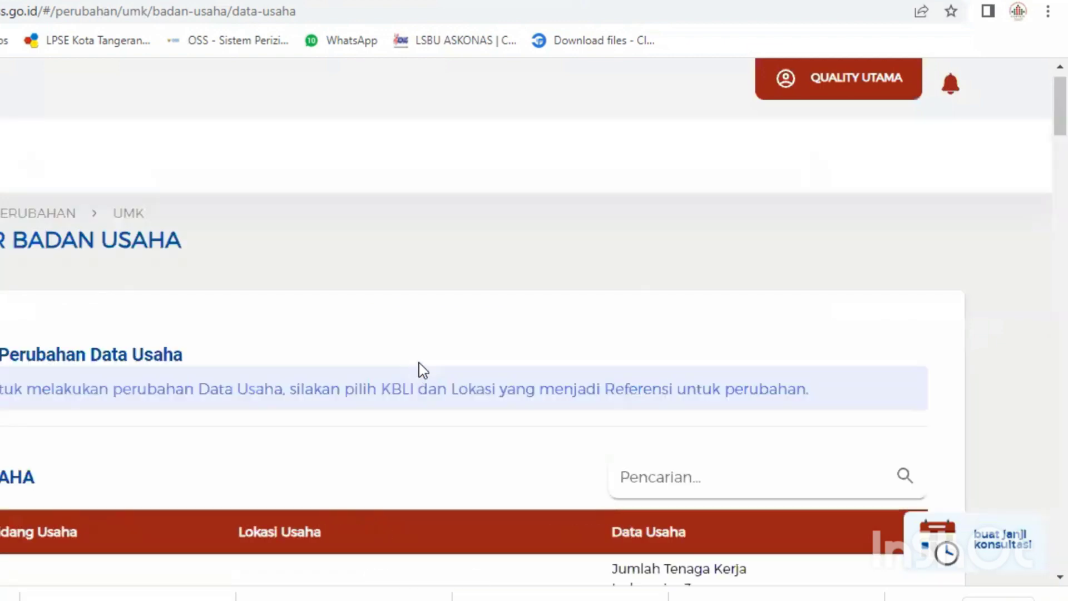
# - Locate the KBLI 42911 entry in the paged business list and continue its pending change (Lanjutkan Perubahan)
pyautogui.scroll(-2, 415, 368)
pyautogui.scroll(-12, 430, 383)
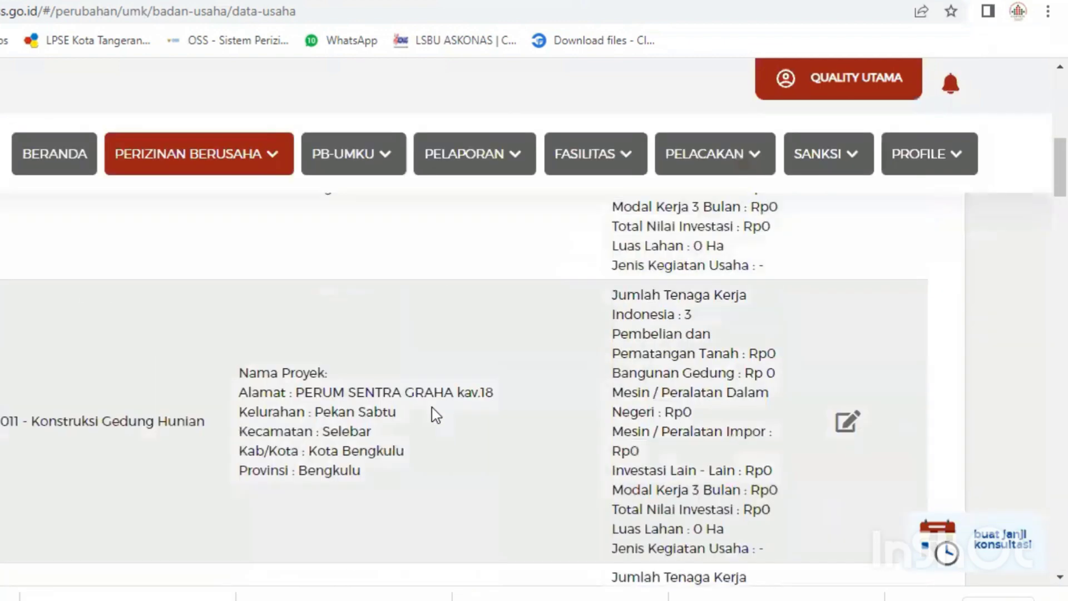
pyautogui.scroll(-15, 445, 414)
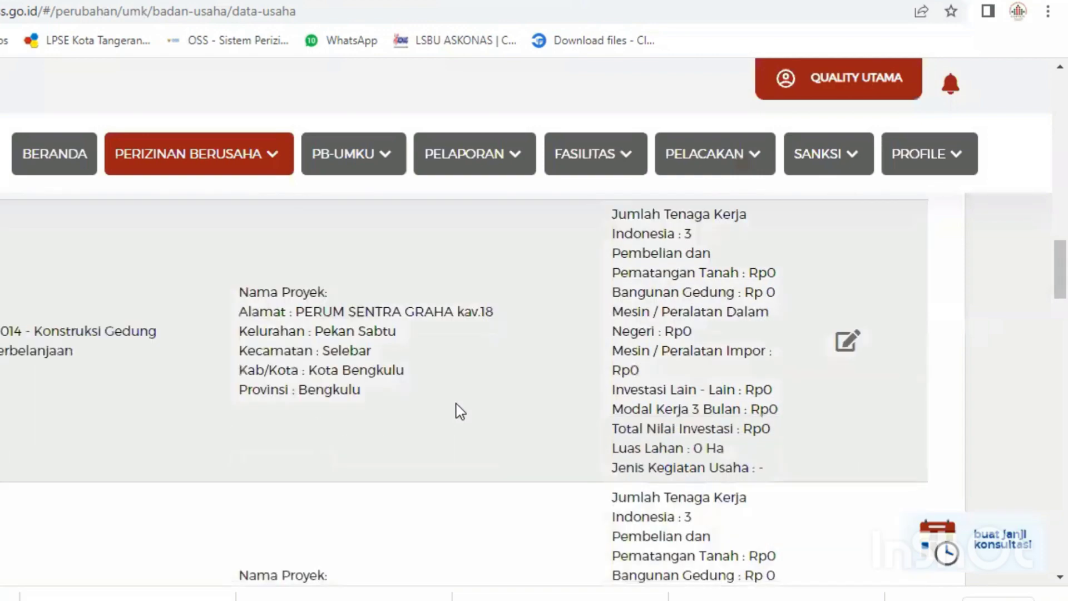
pyautogui.scroll(-10, 470, 403)
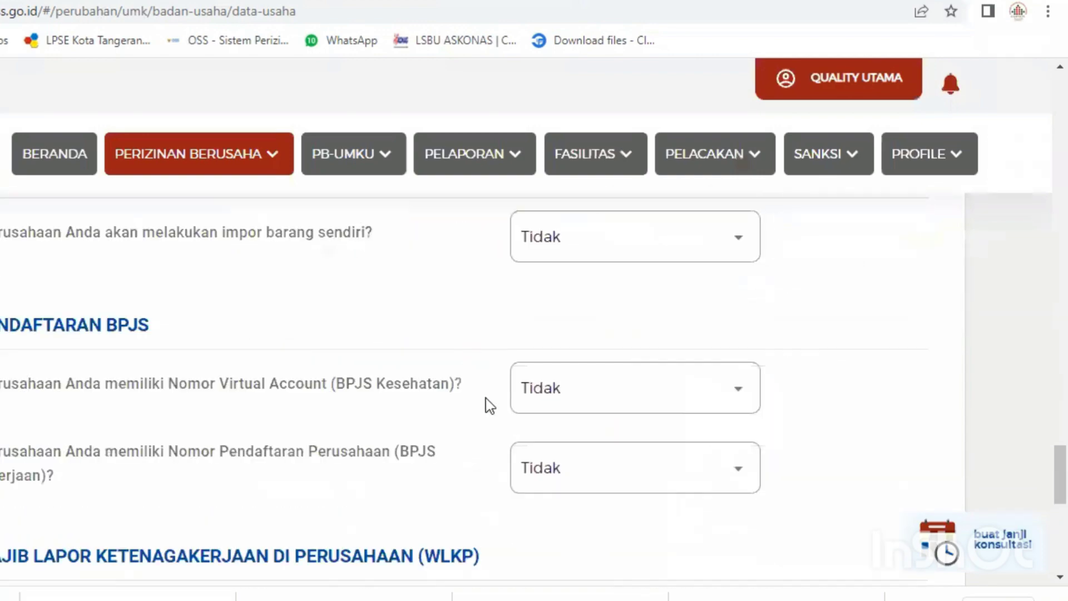
pyautogui.scroll(5, 724, 361)
pyautogui.click(783, 348)
pyautogui.scroll(-10, 385, 452)
pyautogui.scroll(-12, 398, 449)
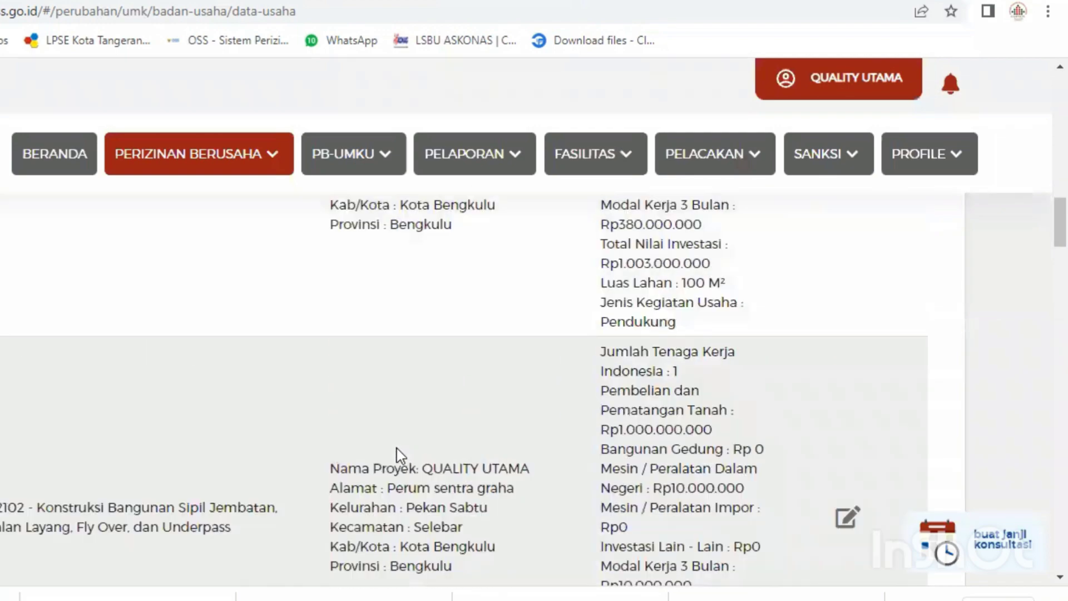
pyautogui.scroll(-15, 398, 449)
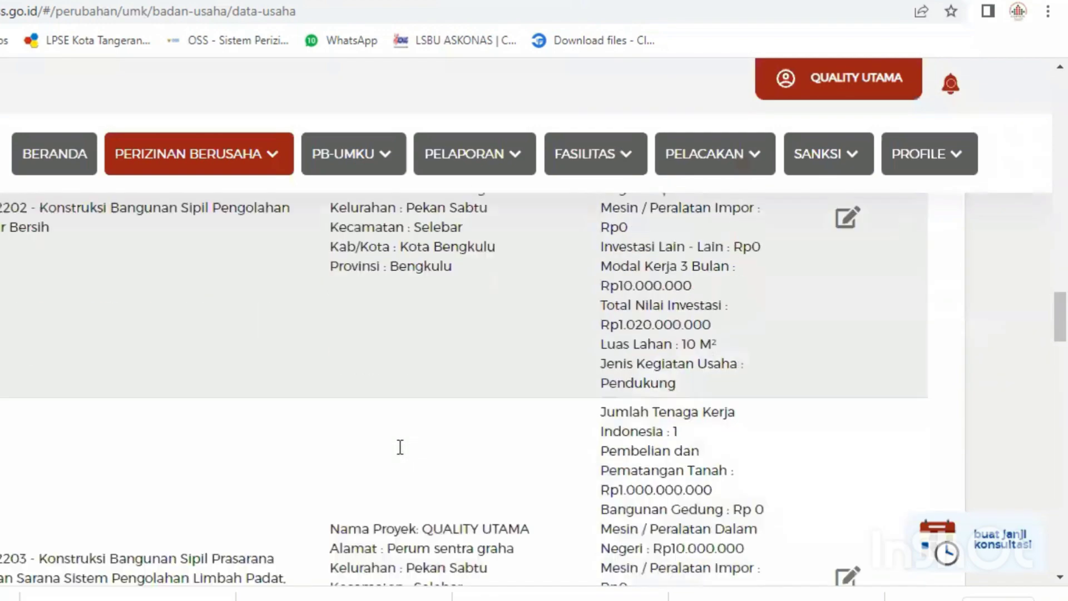
pyautogui.scroll(-8, 406, 448)
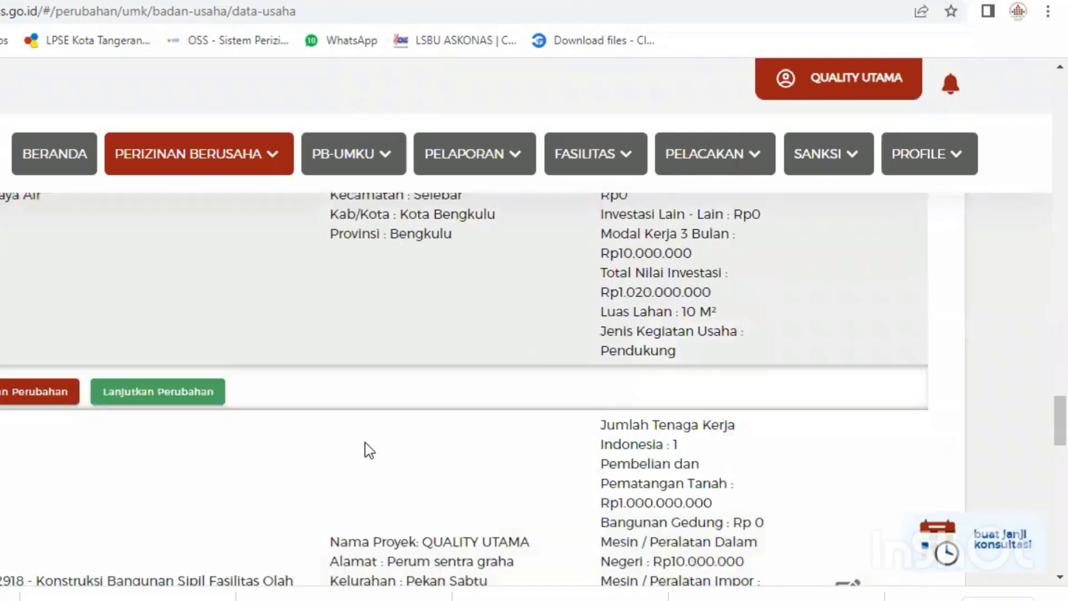
pyautogui.scroll(6, 253, 425)
pyautogui.scroll(-2, 139, 430)
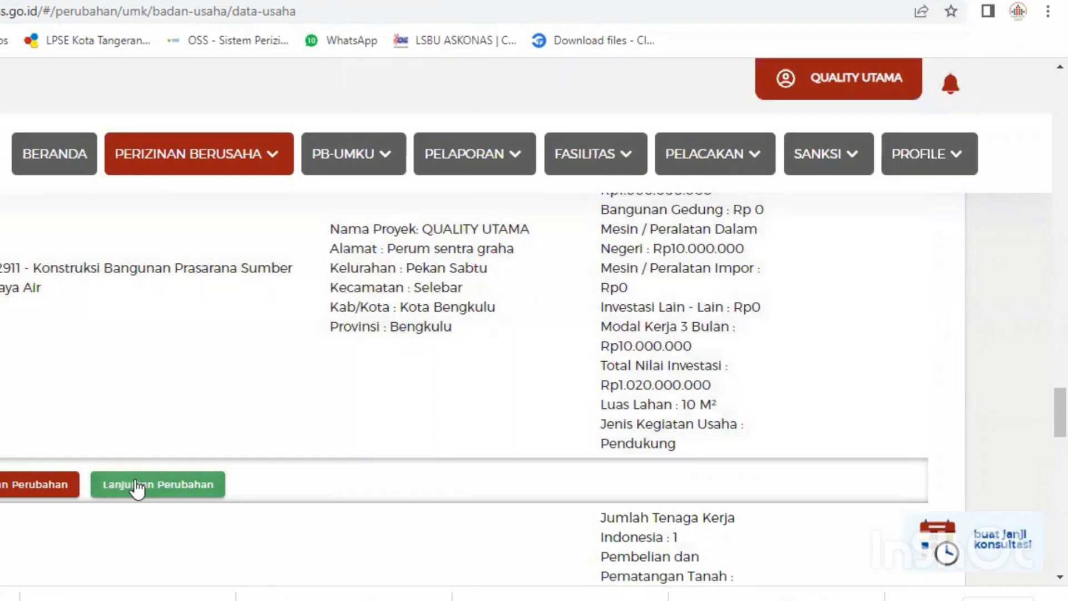
pyautogui.click(138, 489)
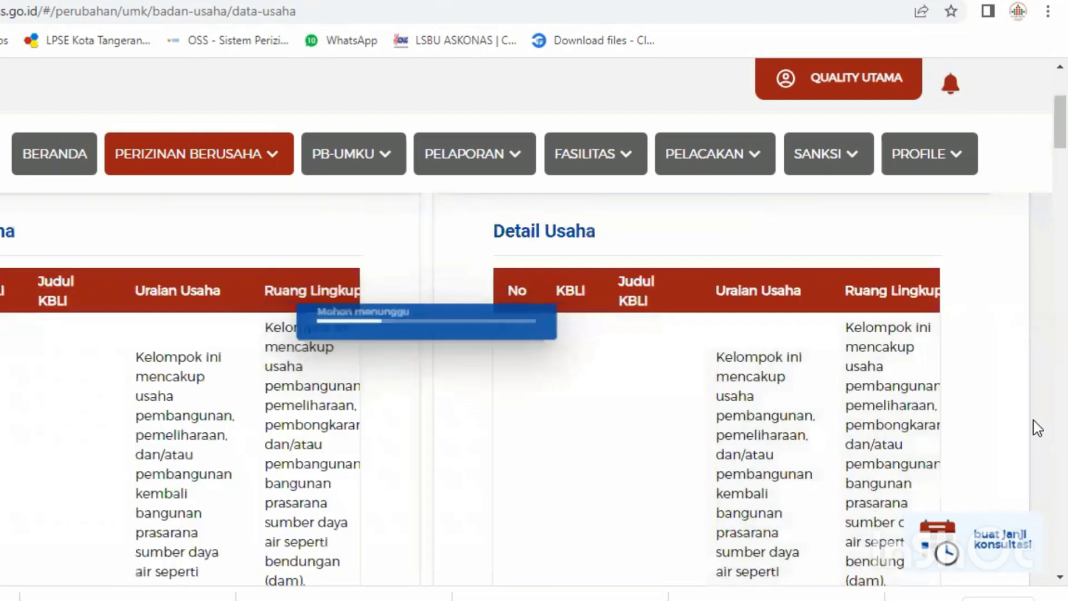
# - Review the original and changed data of the KBLI 42911 project side by side and confirm the change
pyautogui.moveTo(1060, 122); pyautogui.dragTo(1060, 443)
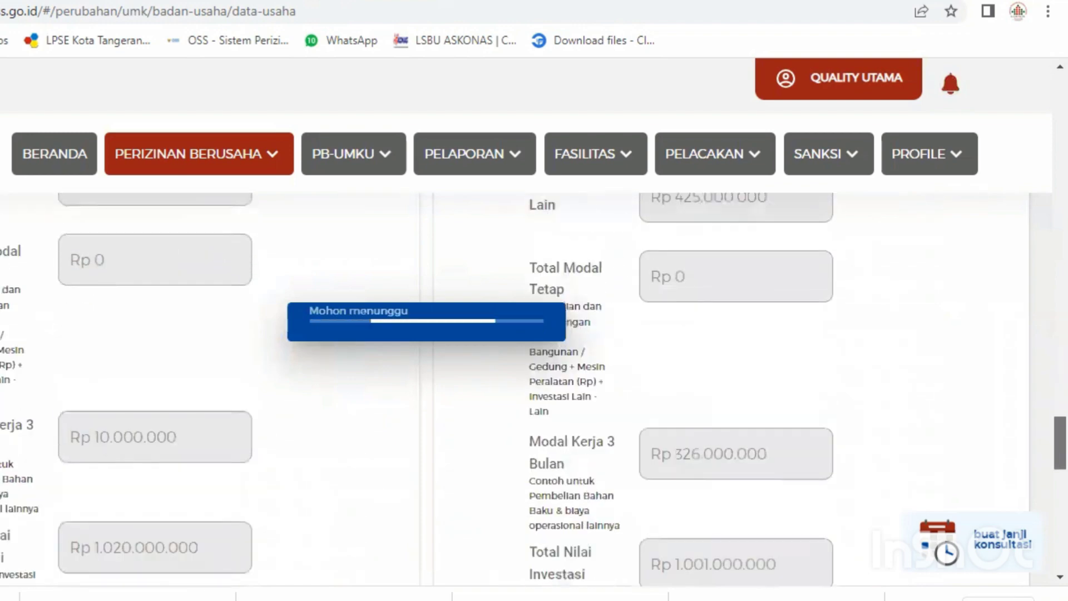
pyautogui.scroll(-1, 533, 389)
pyautogui.scroll(-1, 533, 389)
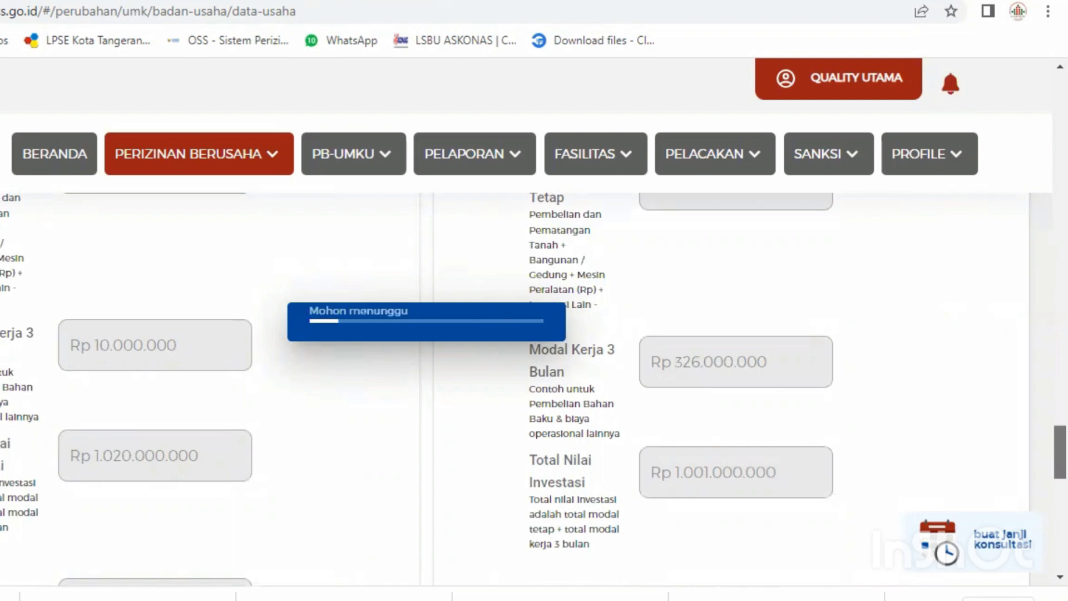
pyautogui.scroll(-4, 532, 388)
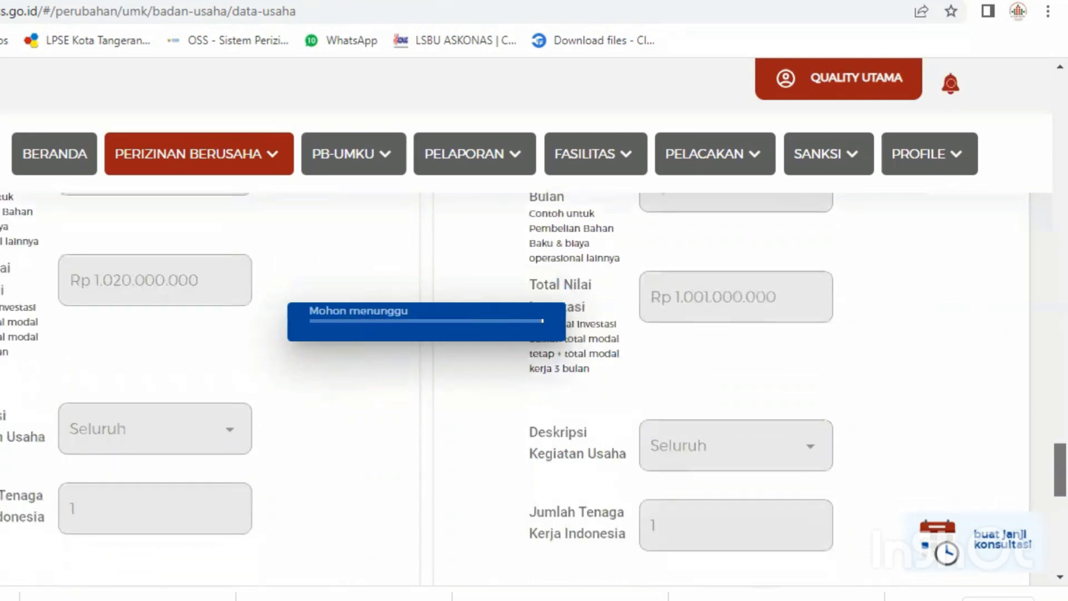
pyautogui.scroll(-9, 533, 389)
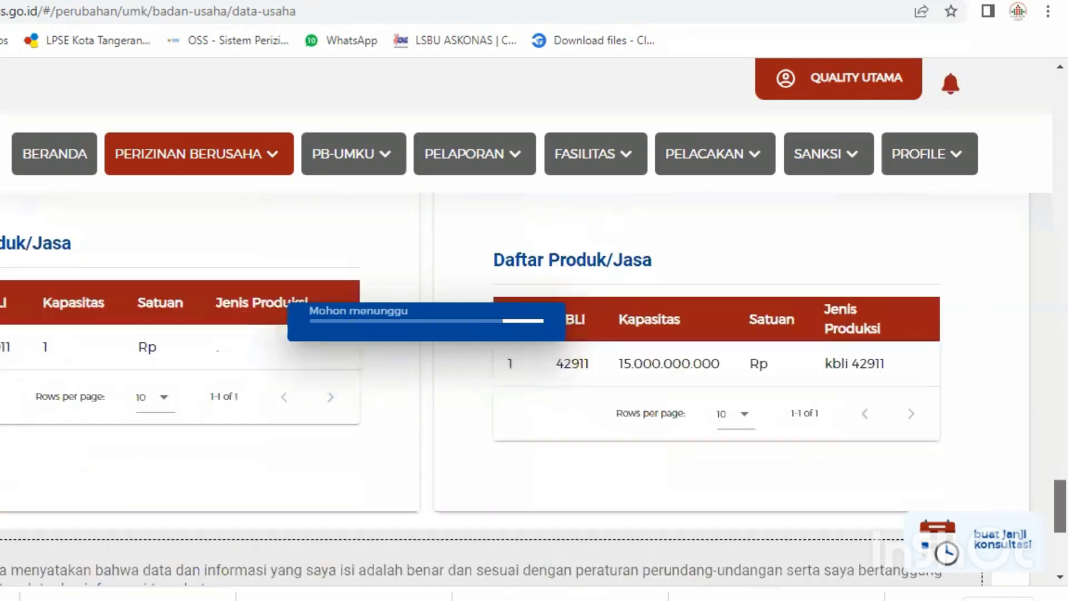
pyautogui.scroll(-2, 396, 489)
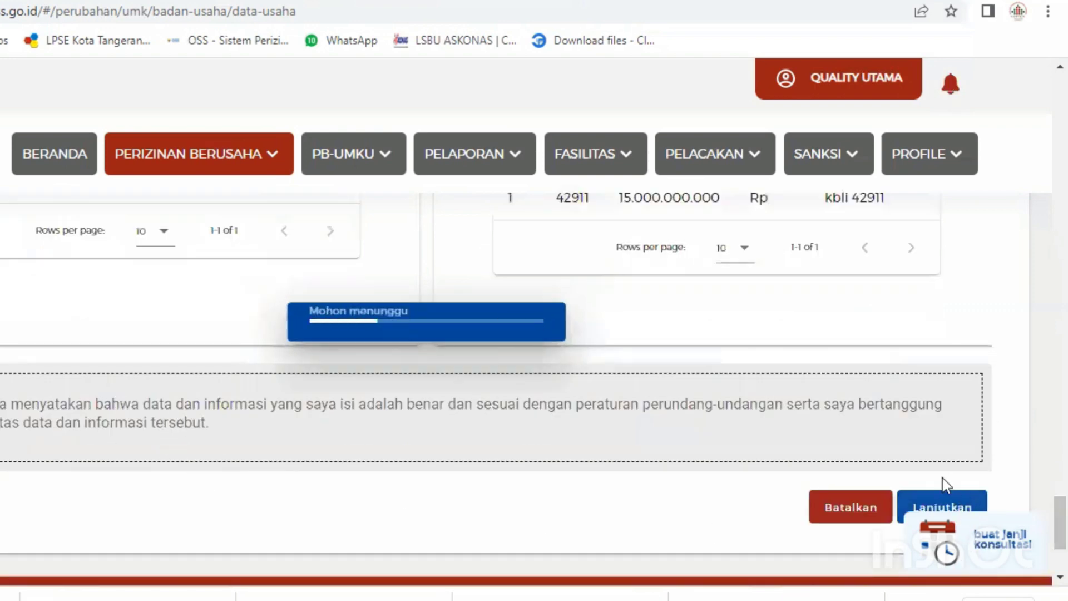
pyautogui.click(948, 505)
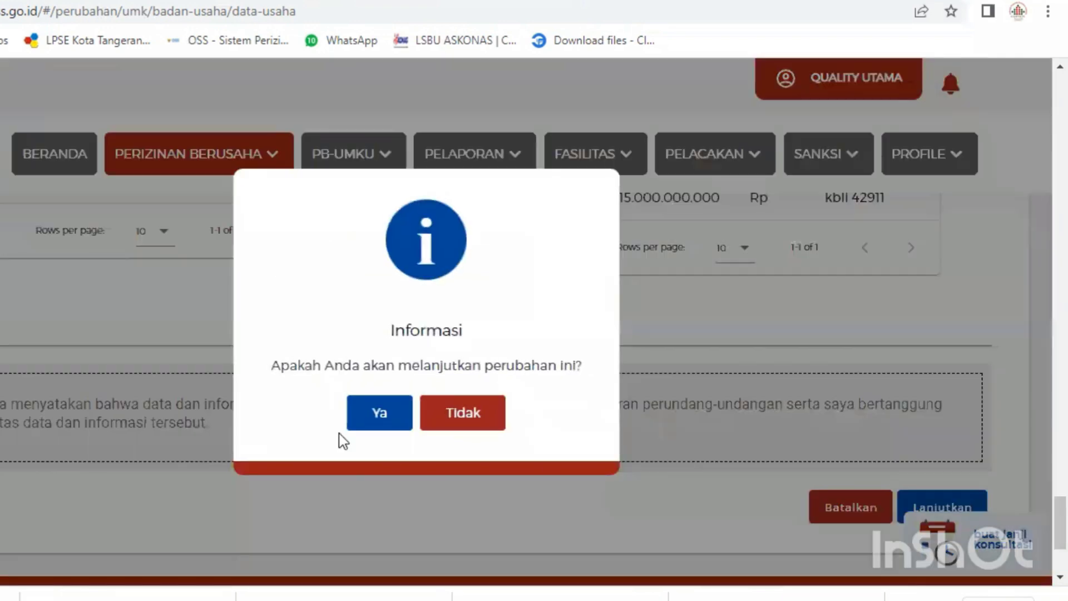
pyautogui.click(373, 413)
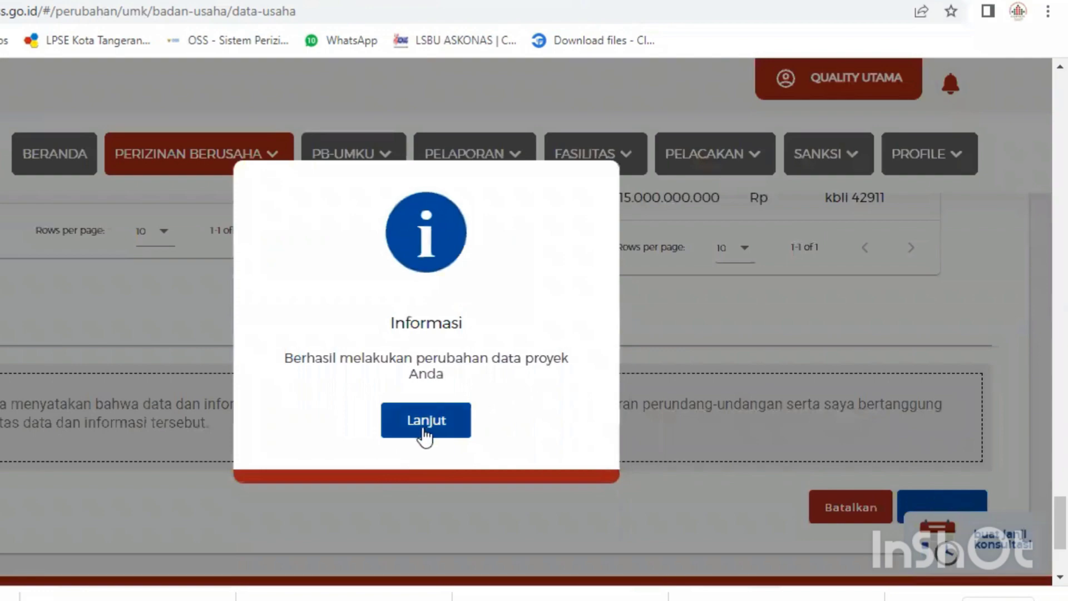
pyautogui.click(424, 422)
# - Acknowledge the project data change, accept the data accuracy declaration at the end of the business data page, and continue to the next stage
pyautogui.scroll(-10, 318, 462)
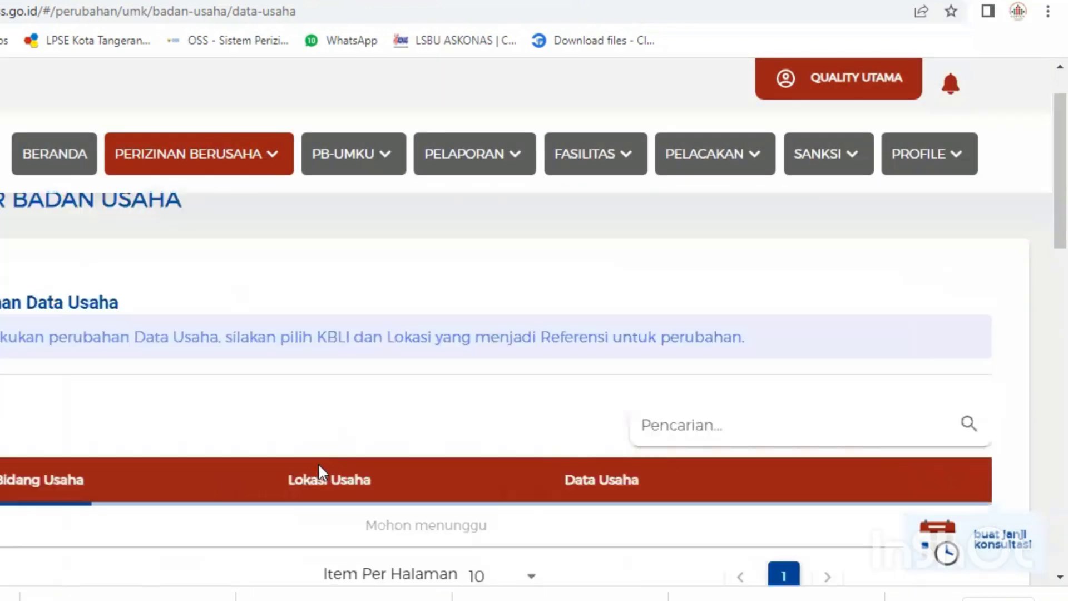
pyautogui.scroll(-15, 430, 504)
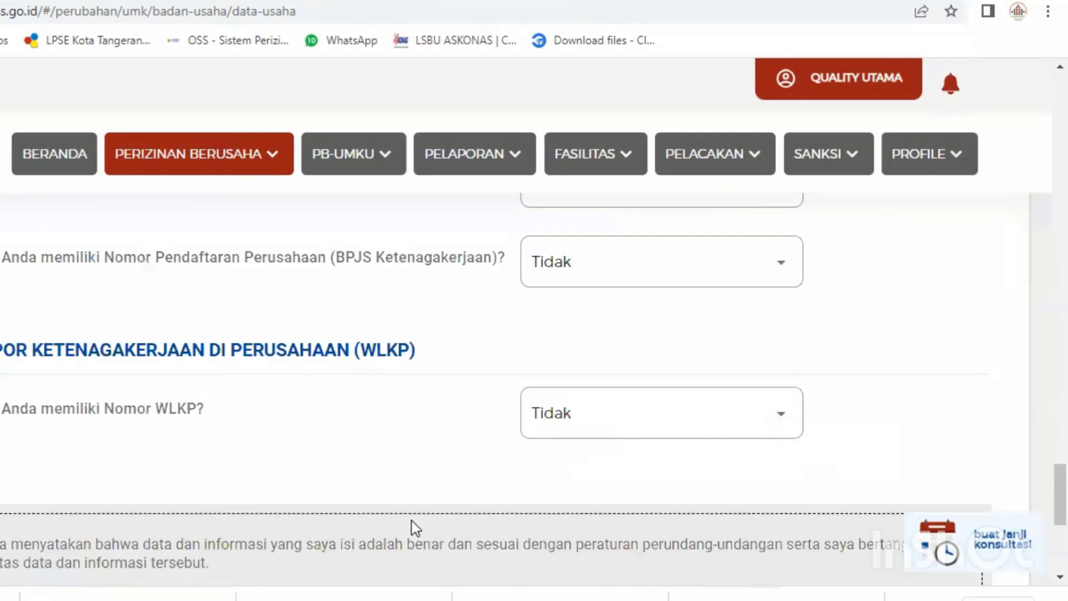
pyautogui.scroll(-3, 361, 400)
pyautogui.click(359, 370)
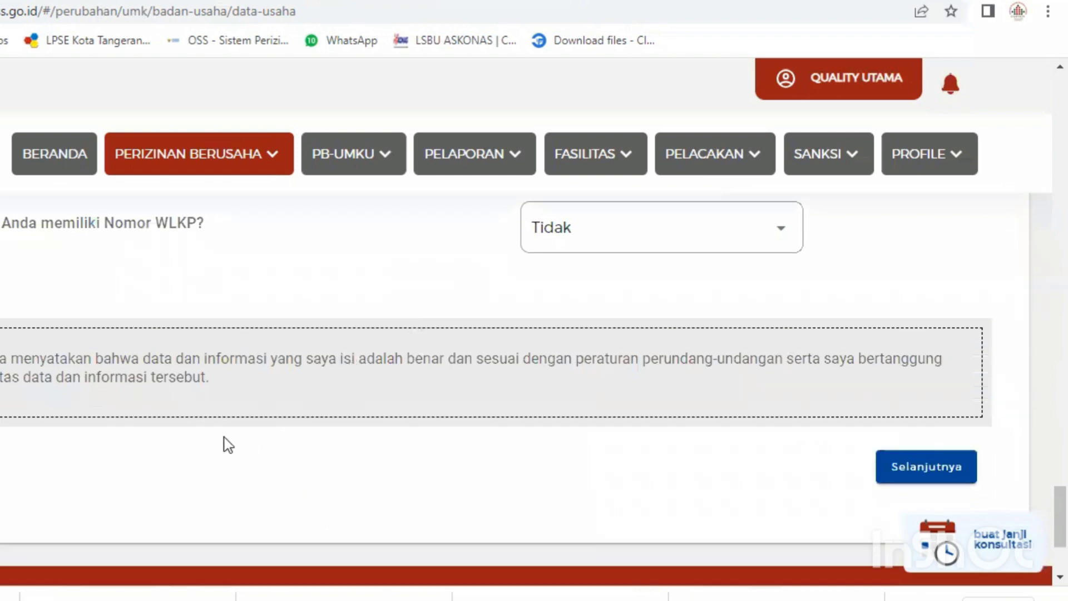
pyautogui.scroll(-2, 612, 428)
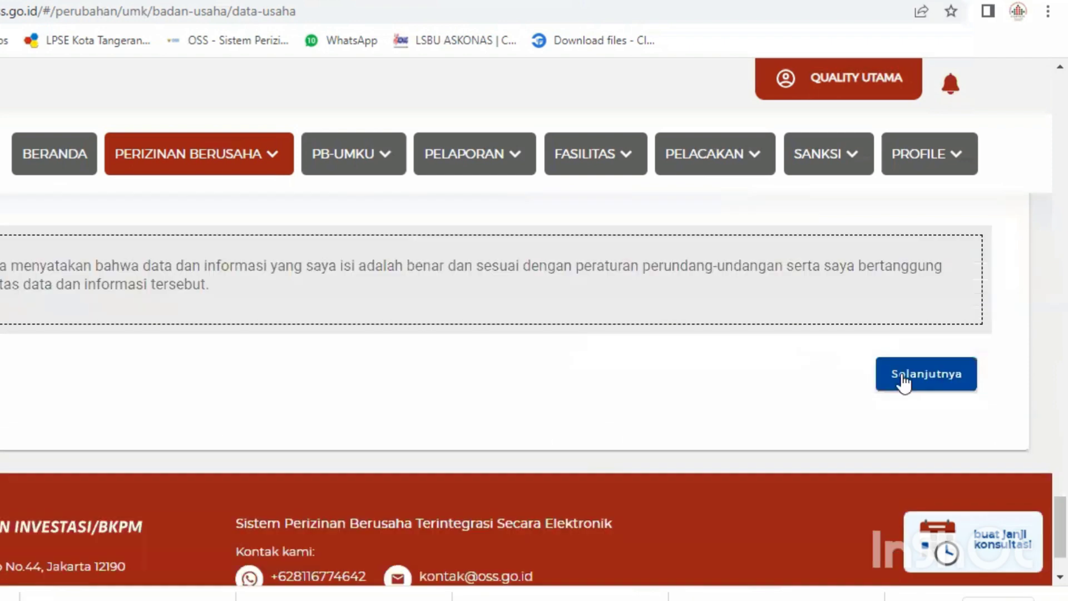
pyautogui.click(906, 375)
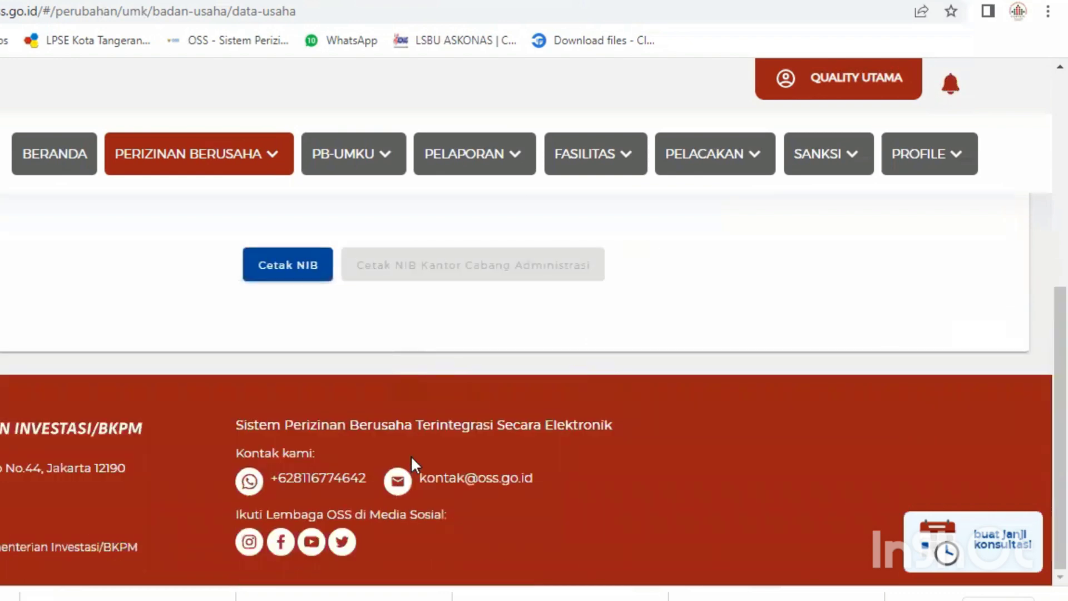
# - Locate the changed KBLI 42911 activity in the paged business list, checking page 3 and page 2
pyautogui.scroll(-14, 296, 445)
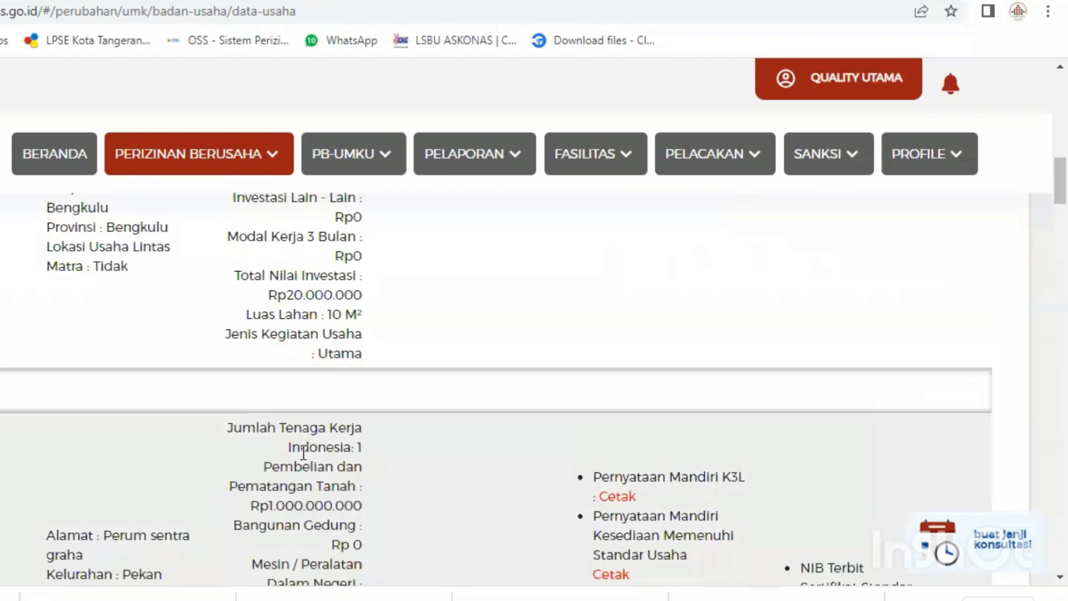
pyautogui.scroll(1, 305, 450)
pyautogui.scroll(-8, 307, 448)
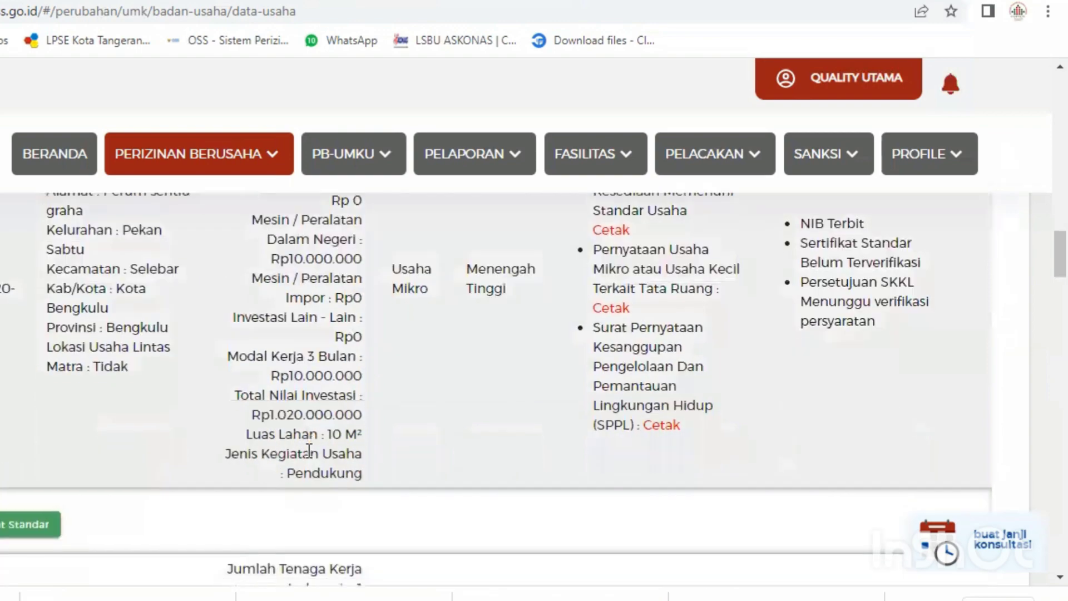
pyautogui.scroll(-18, 309, 448)
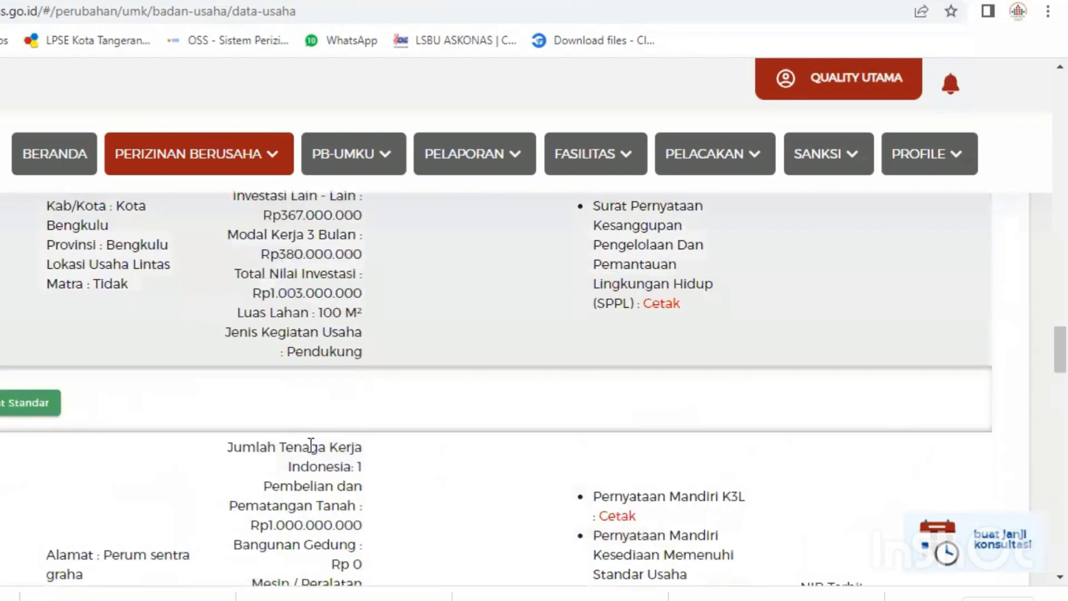
pyautogui.scroll(-15, 312, 442)
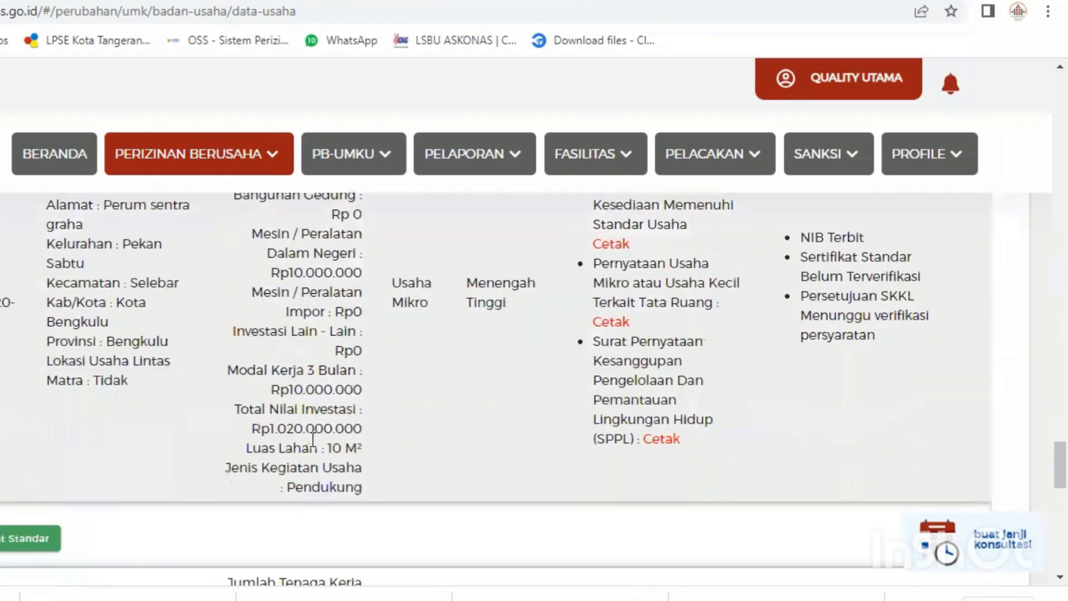
pyautogui.scroll(-9, 312, 438)
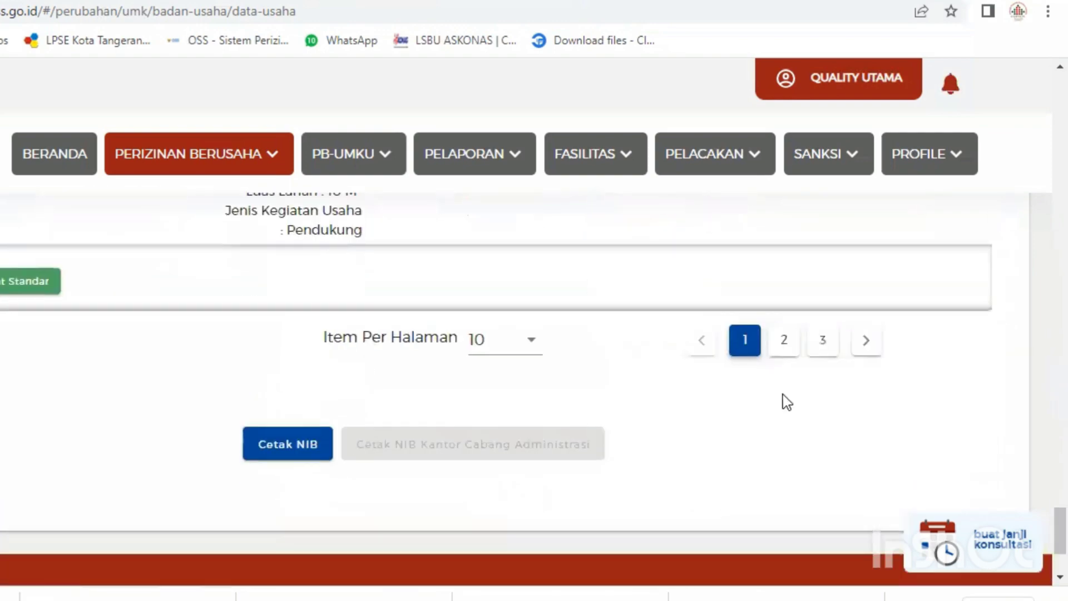
pyautogui.click(823, 348)
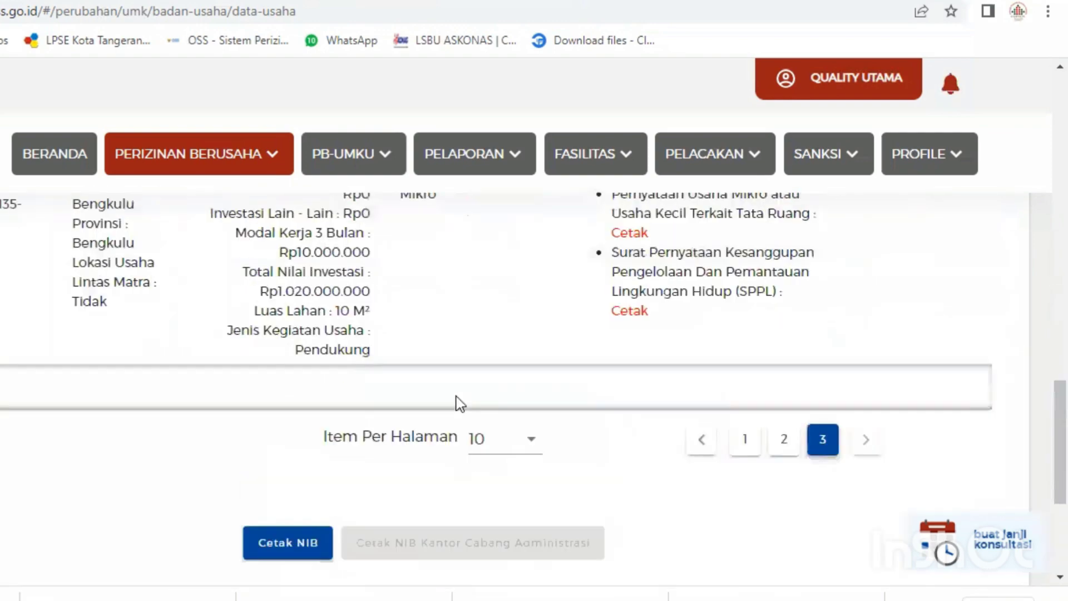
pyautogui.scroll(3, 458, 405)
pyautogui.scroll(10, 456, 399)
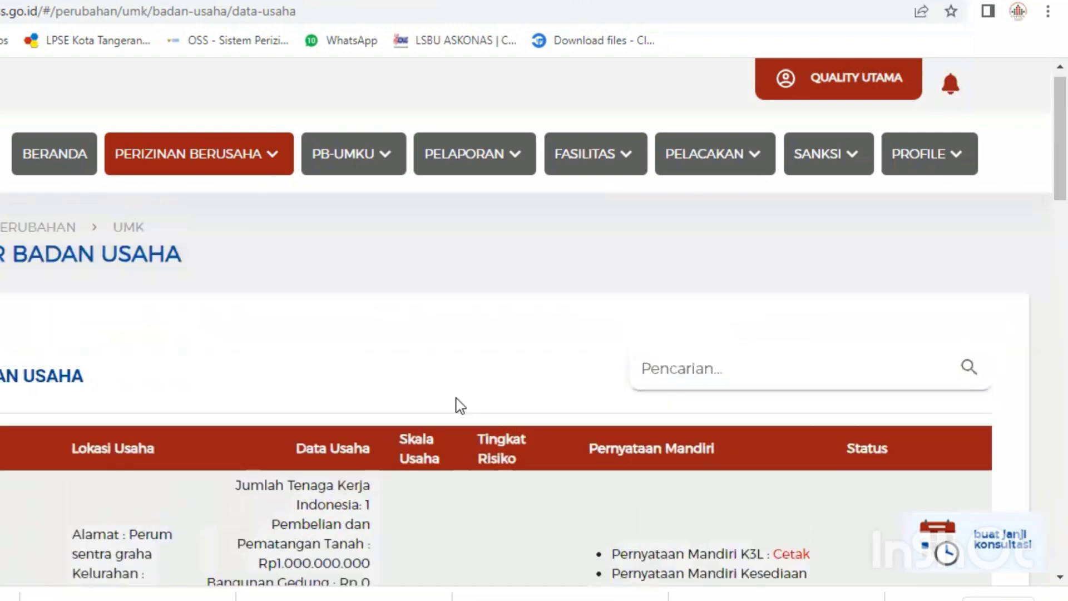
pyautogui.scroll(-5, 456, 398)
pyautogui.scroll(4, 456, 422)
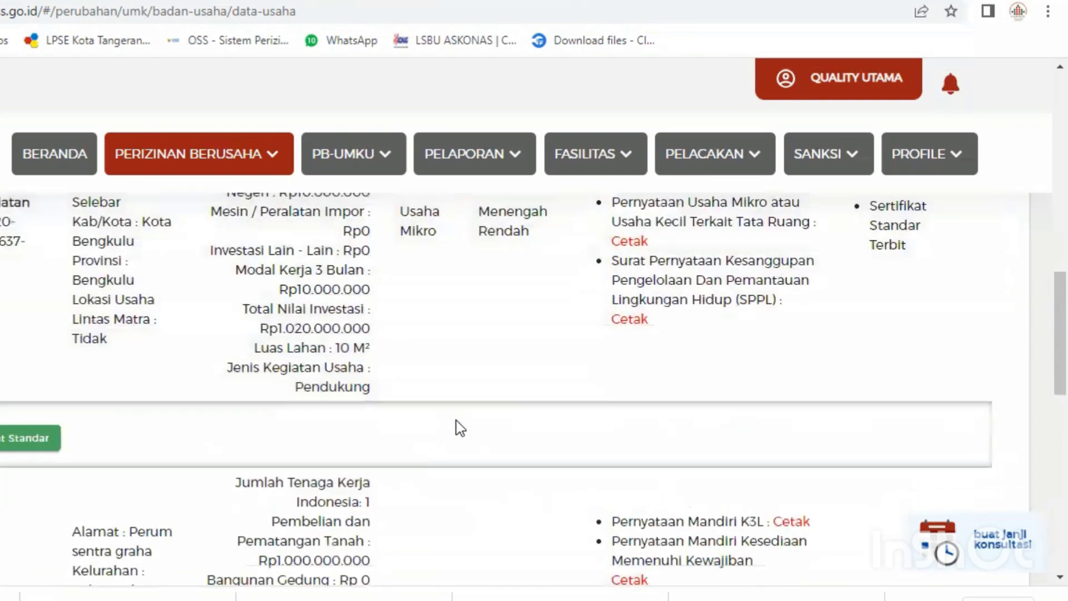
pyautogui.scroll(-15, 457, 421)
pyautogui.scroll(-5, 459, 427)
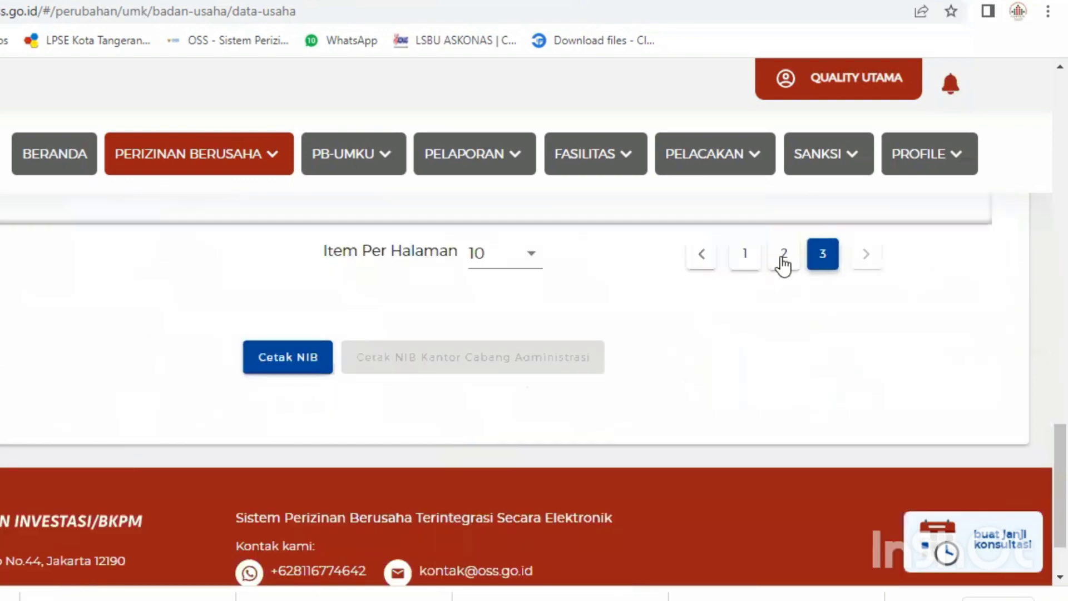
pyautogui.scroll(-2, 503, 382)
pyautogui.scroll(10, 500, 390)
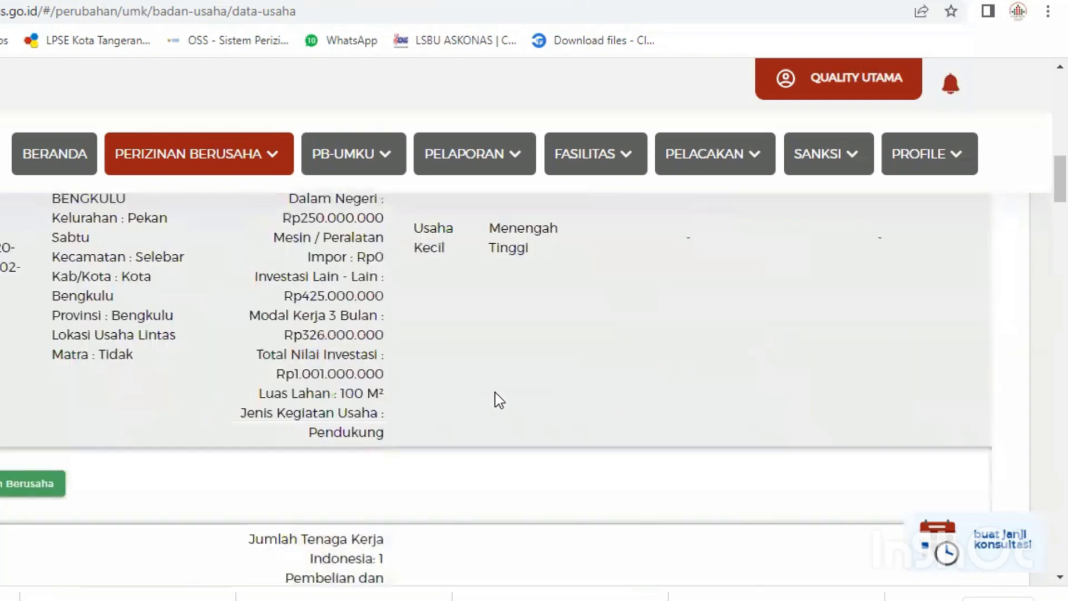
# - Review the KBLI 42911 entry's project number, location, investment values, land area, business scale and risk level
pyautogui.scroll(5, 473, 417)
pyautogui.scroll(-2, 440, 439)
pyautogui.scroll(-2, 432, 443)
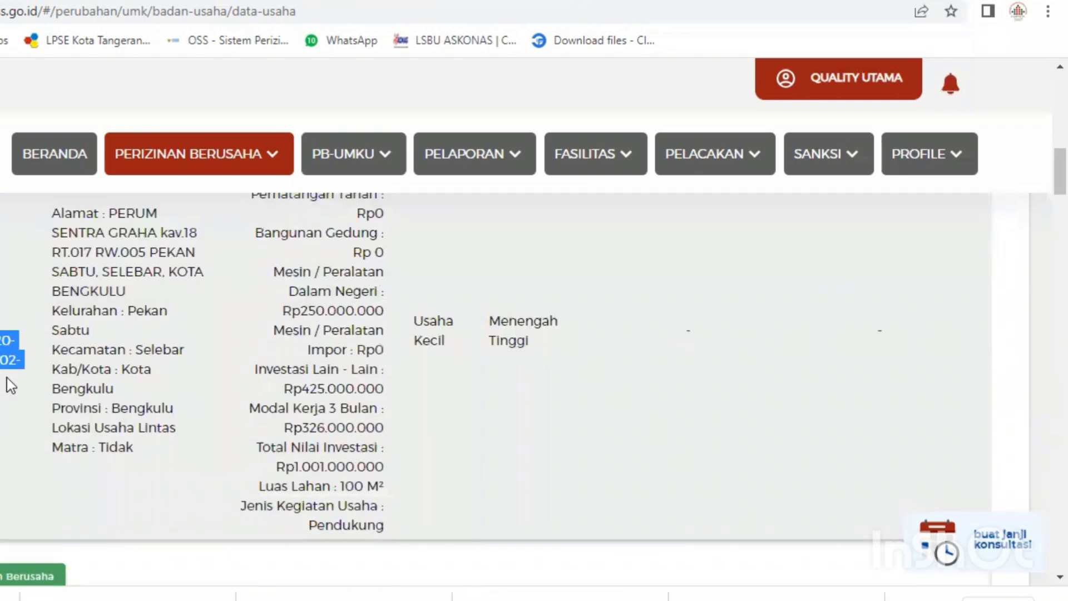
pyautogui.scroll(-3, 495, 371)
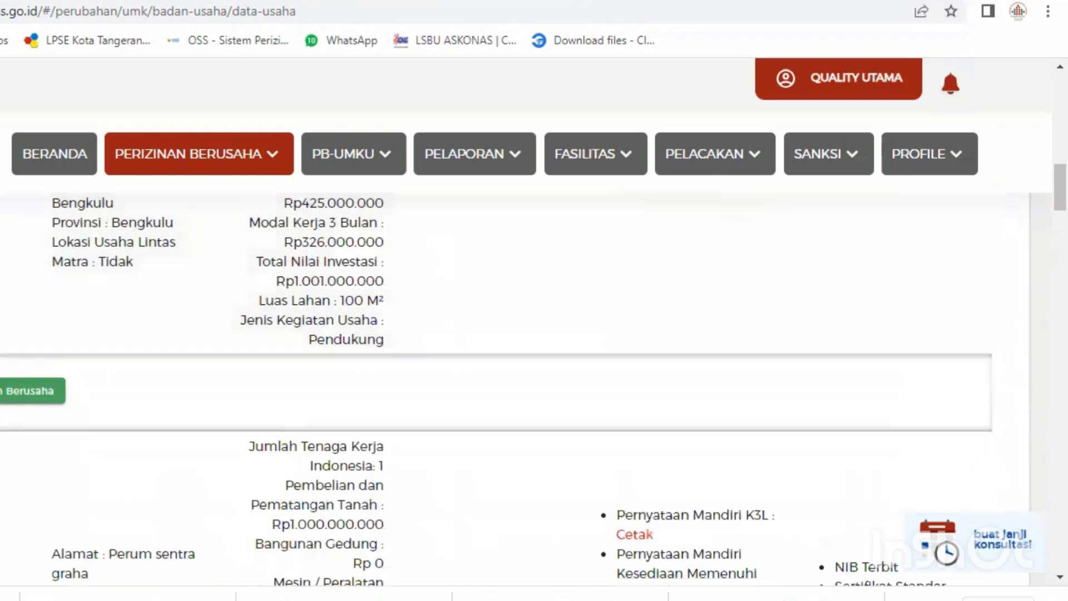
pyautogui.scroll(3, 332, 351)
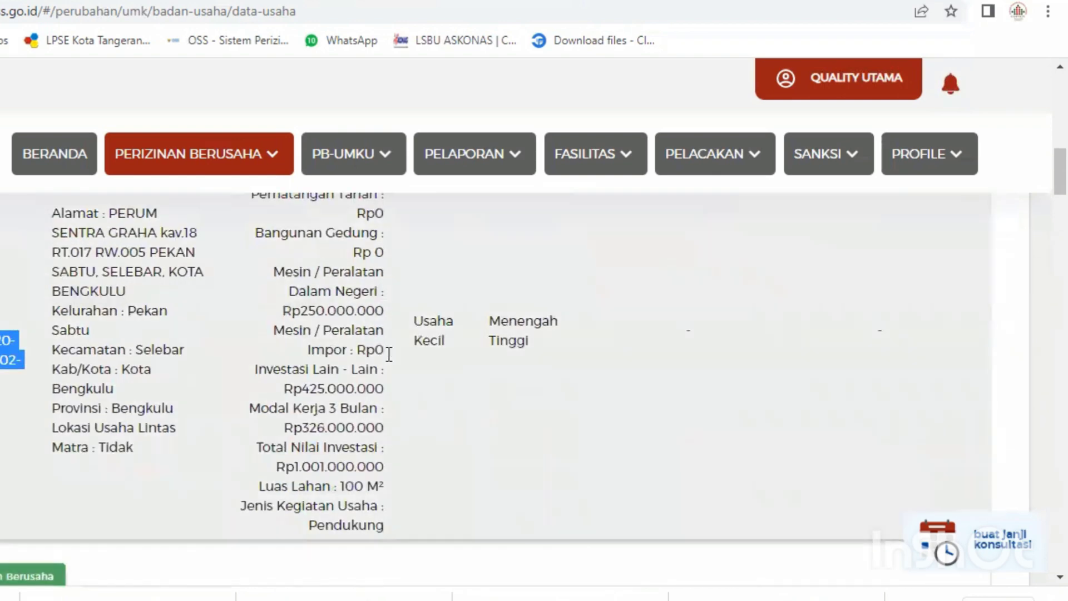
pyautogui.scroll(-5, 450, 376)
pyautogui.scroll(5, 450, 377)
pyautogui.scroll(-2, 448, 376)
pyautogui.scroll(1, 449, 378)
pyautogui.scroll(2, 445, 372)
pyautogui.scroll(-3, 446, 372)
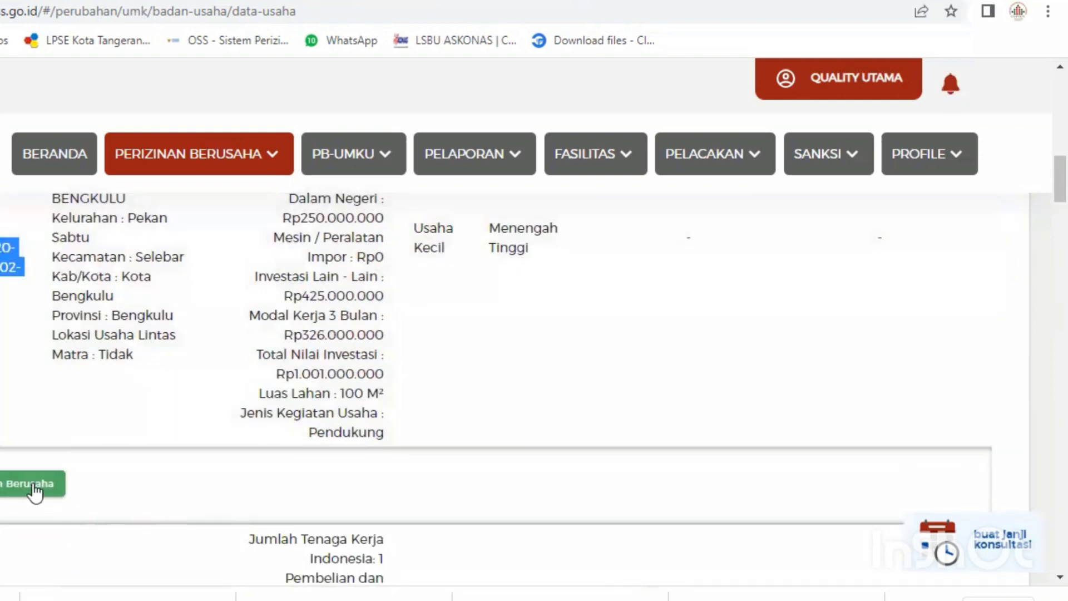
# - Start the business licensing process for KBLI 42911 and answer Belum to already having an environmental approval
pyautogui.click(34, 489)
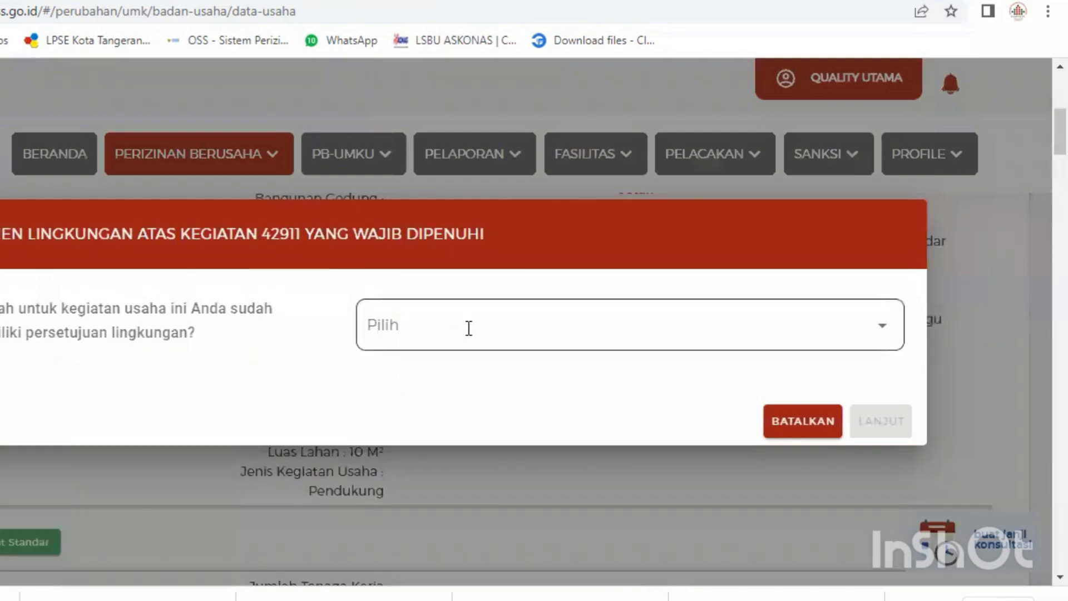
pyautogui.click(469, 329)
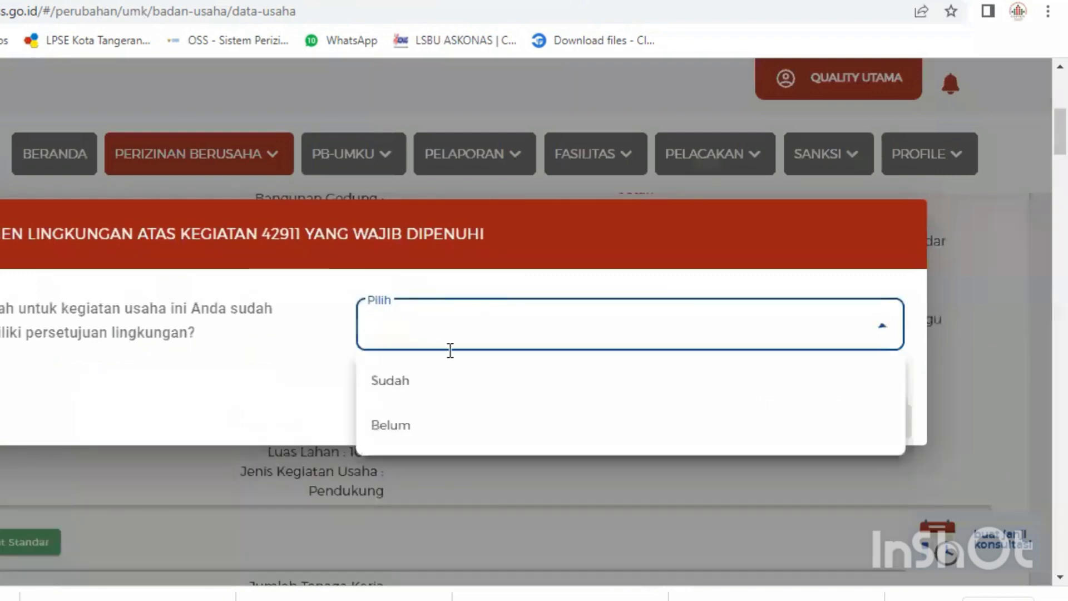
pyautogui.click(423, 431)
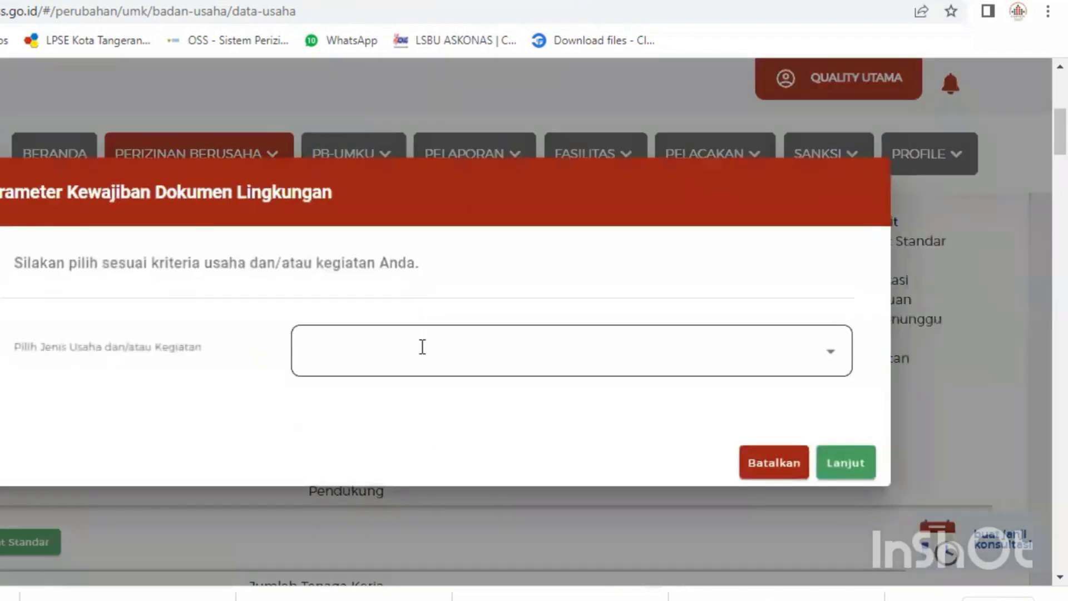
# - Choose "Normalisasi Sungai di kota besar atau sedang" as the type of business activity for the environmental document obligation
pyautogui.click(422, 346)
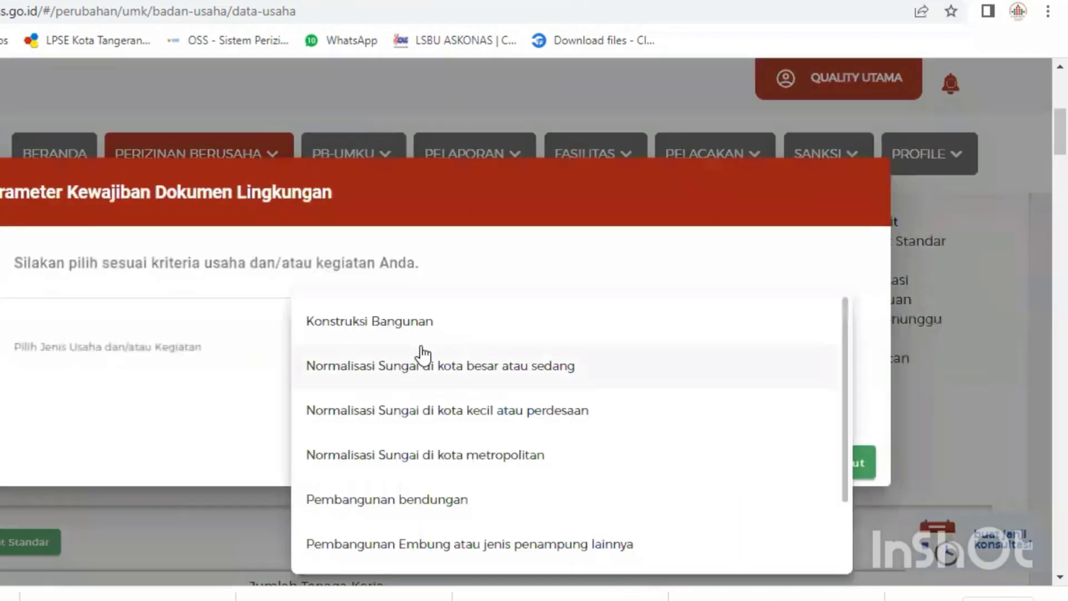
pyautogui.scroll(-2, 423, 353)
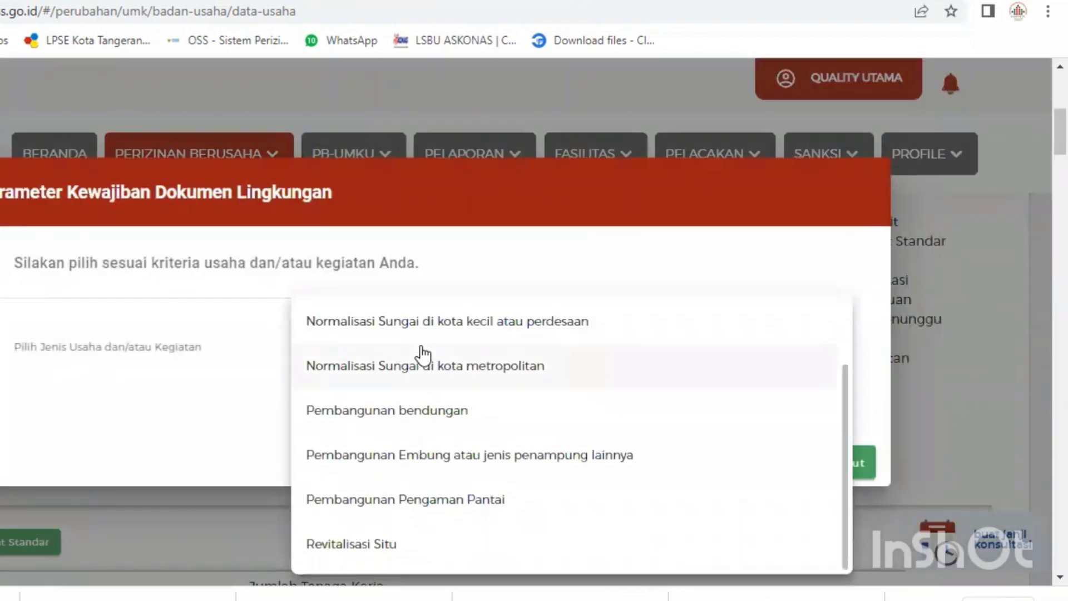
pyautogui.scroll(2, 423, 354)
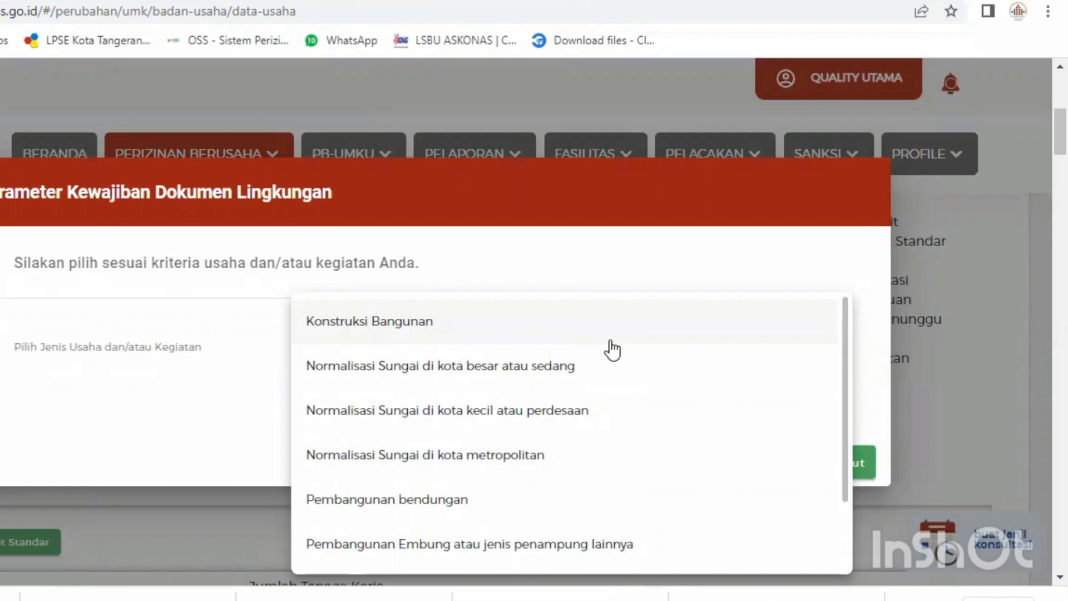
pyautogui.click(579, 376)
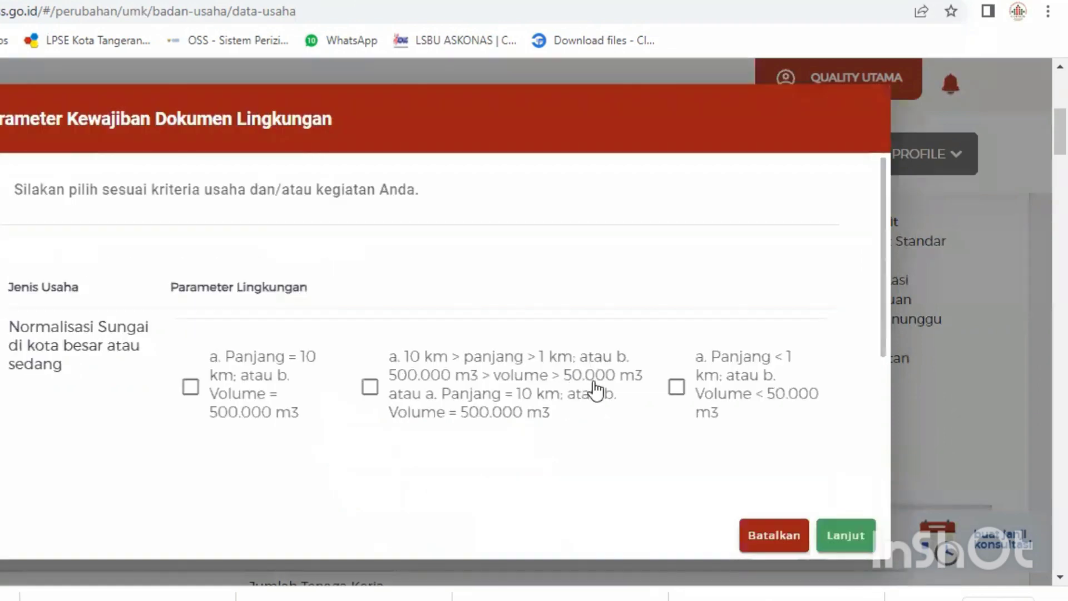
# - Try each of the three length and volume parameters to compare the environmental document each one requires
pyautogui.click(688, 391)
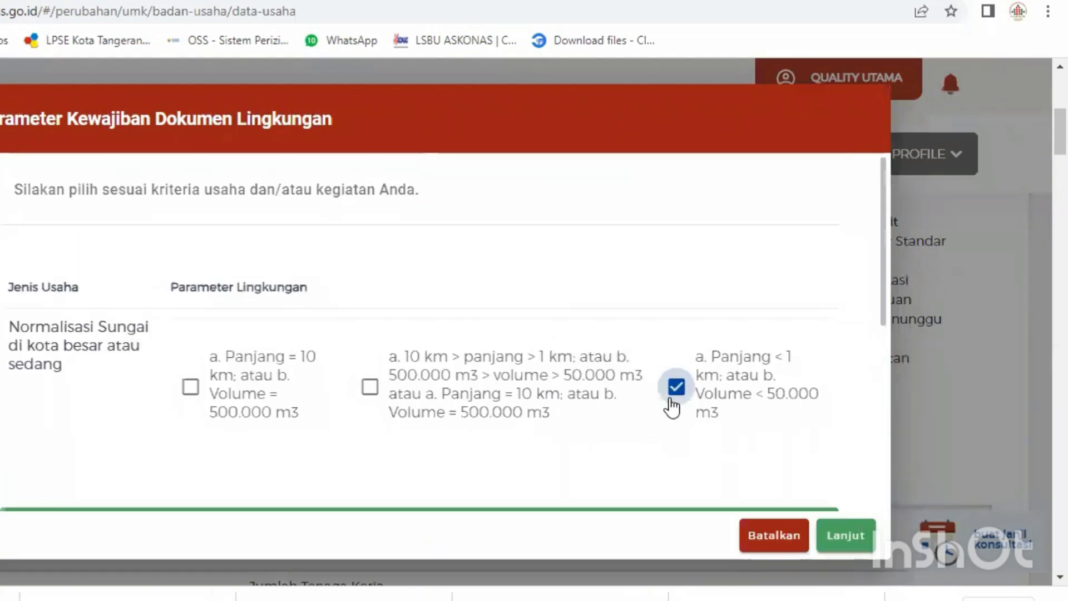
pyautogui.click(371, 386)
pyautogui.scroll(-2, 375, 387)
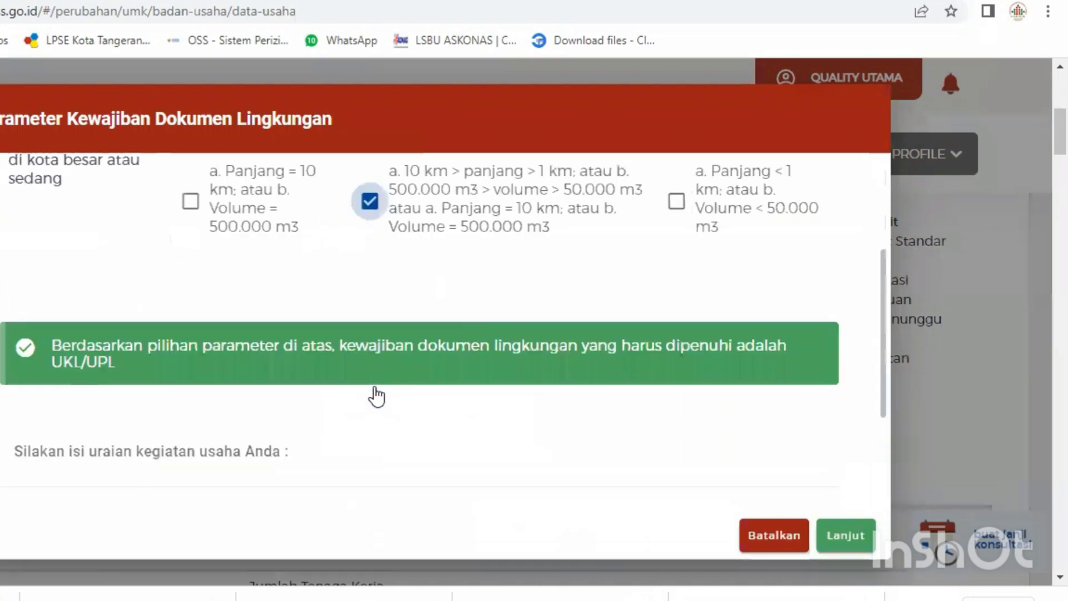
pyautogui.scroll(1, 375, 387)
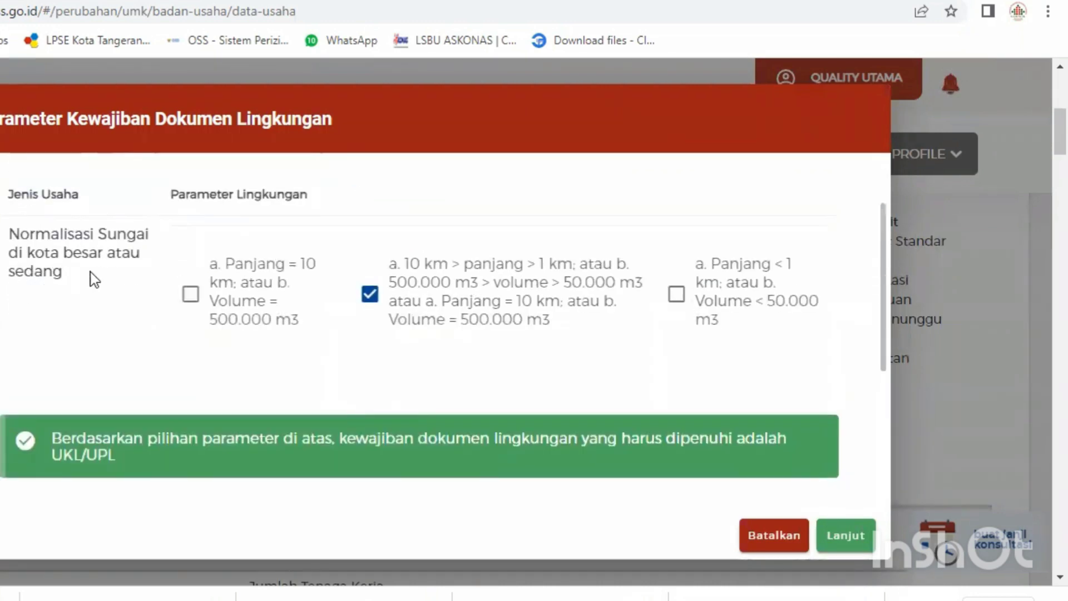
pyautogui.click(189, 300)
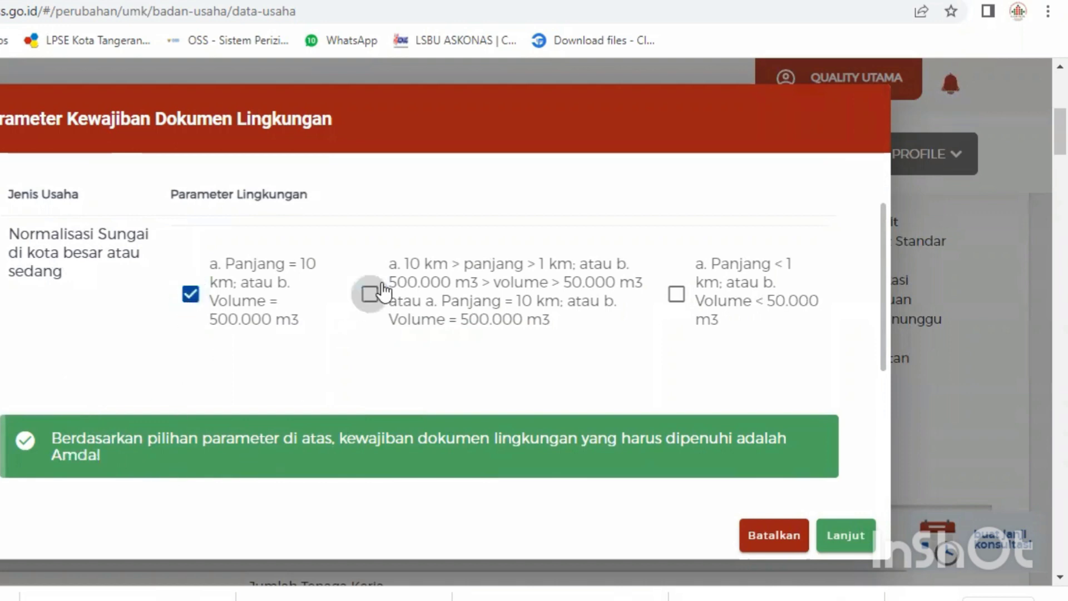
pyautogui.click(371, 293)
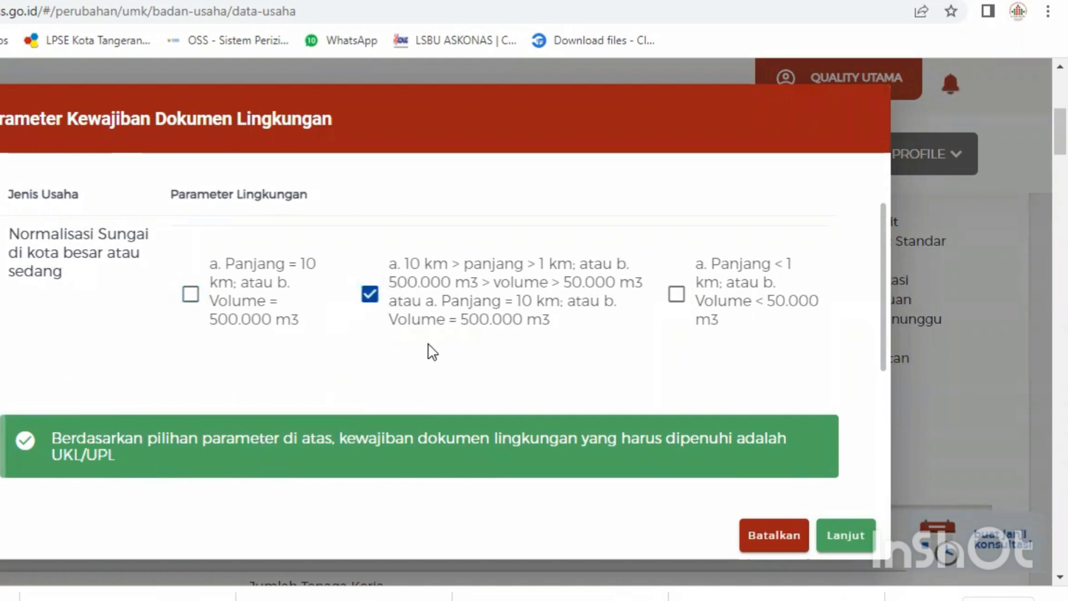
# - Select the parameter "Panjang < 1 km; atau Volume < 50.000 m3" and check the required environmental document against the chosen activity type
pyautogui.click(676, 295)
pyautogui.scroll(-2, 35, 492)
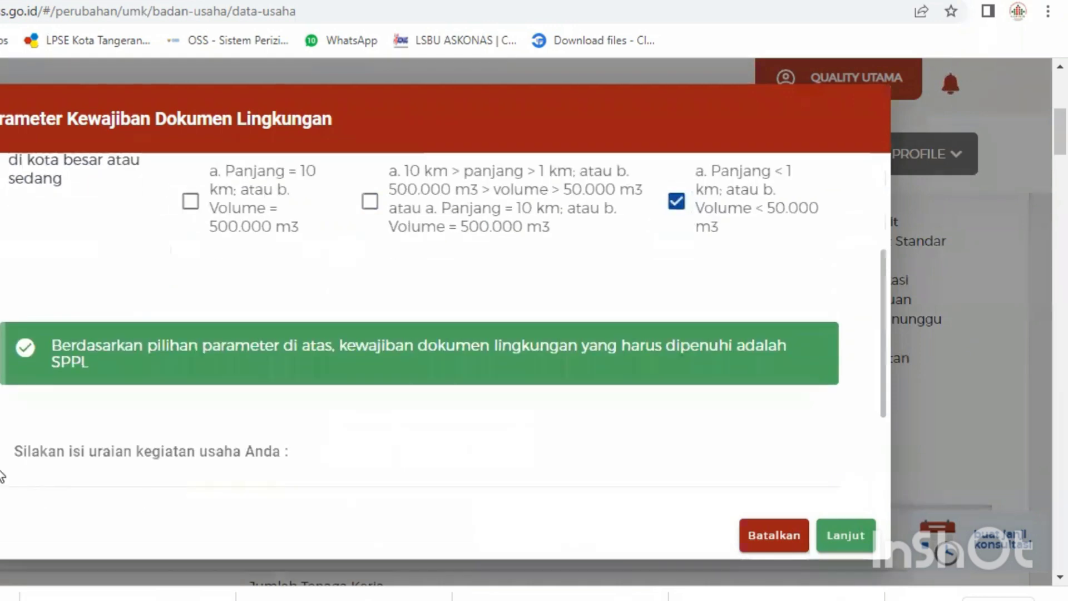
pyautogui.doubleClick(80, 362)
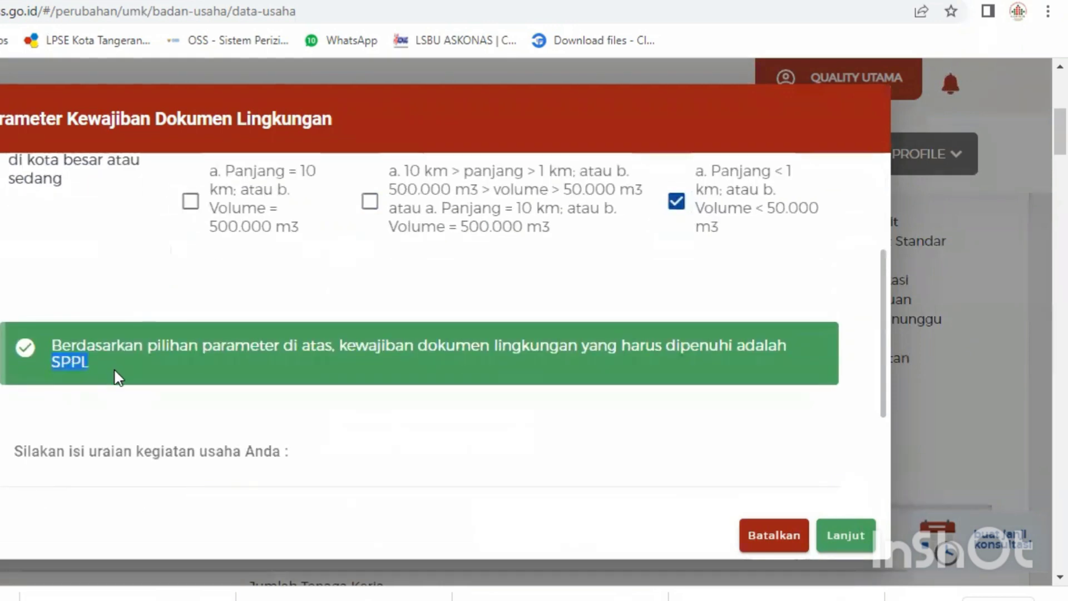
pyautogui.scroll(-2, 116, 385)
pyautogui.scroll(2, 119, 387)
pyautogui.scroll(4, 119, 388)
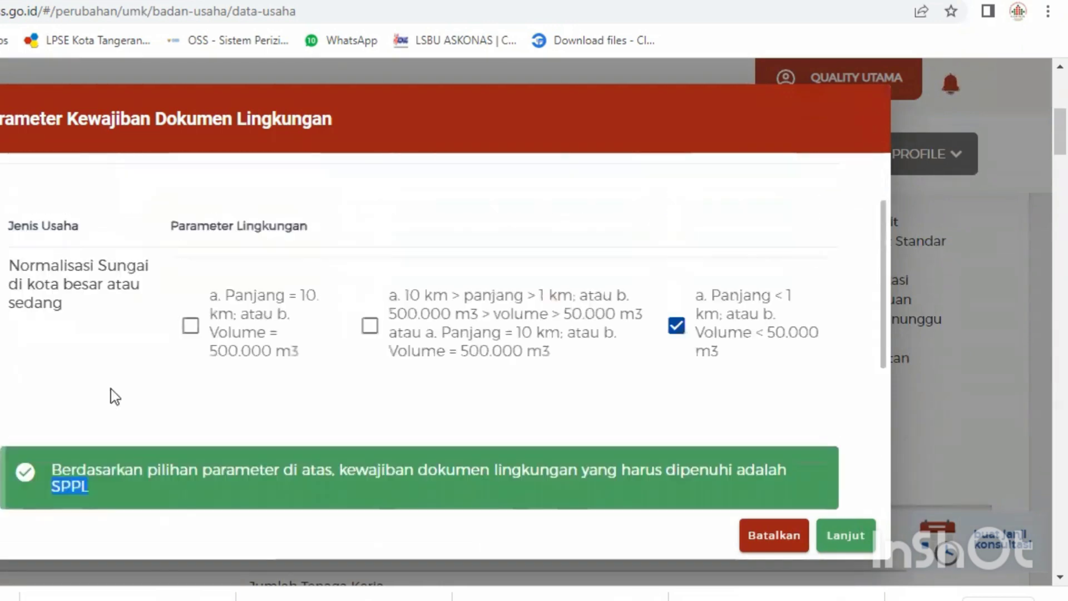
pyautogui.moveTo(9, 326); pyautogui.dragTo(109, 366)
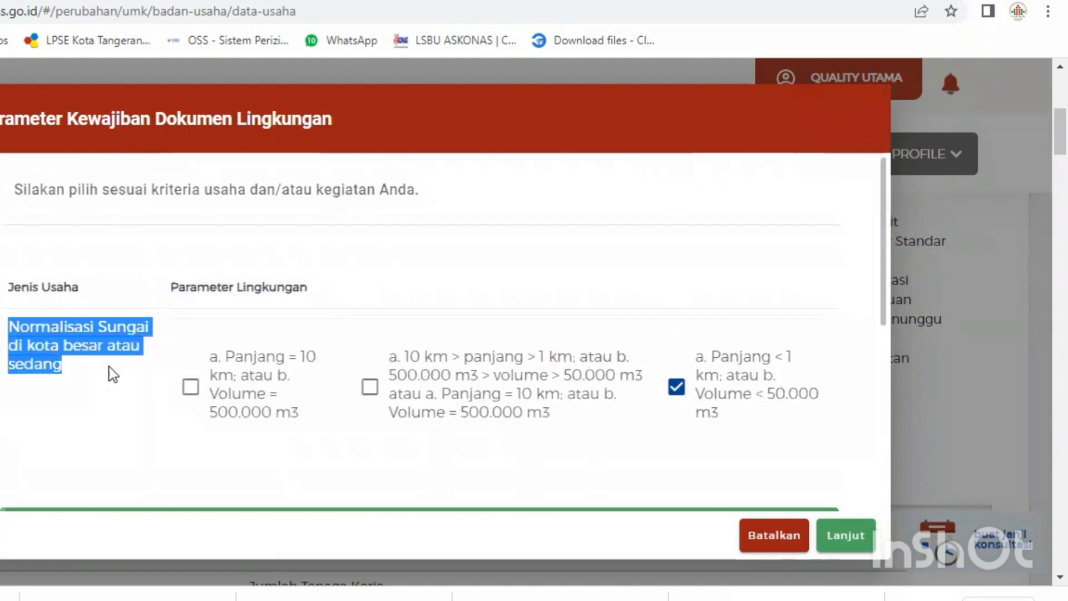
# - Copy the activity type "Normalisasi Sungai di kota besar atau sedang" into the Uraian Usaha description and continue to the self-declaration
pyautogui.rightClick(104, 339)
pyautogui.click(139, 353)
pyautogui.scroll(-5, 121, 413)
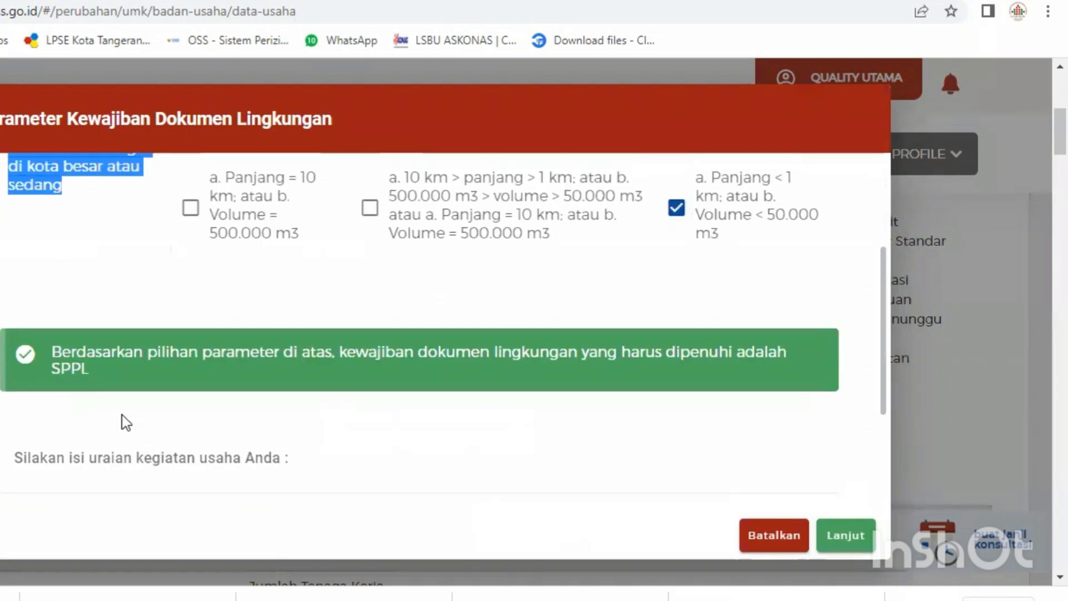
pyautogui.click(526, 390)
pyautogui.rightClick(526, 390)
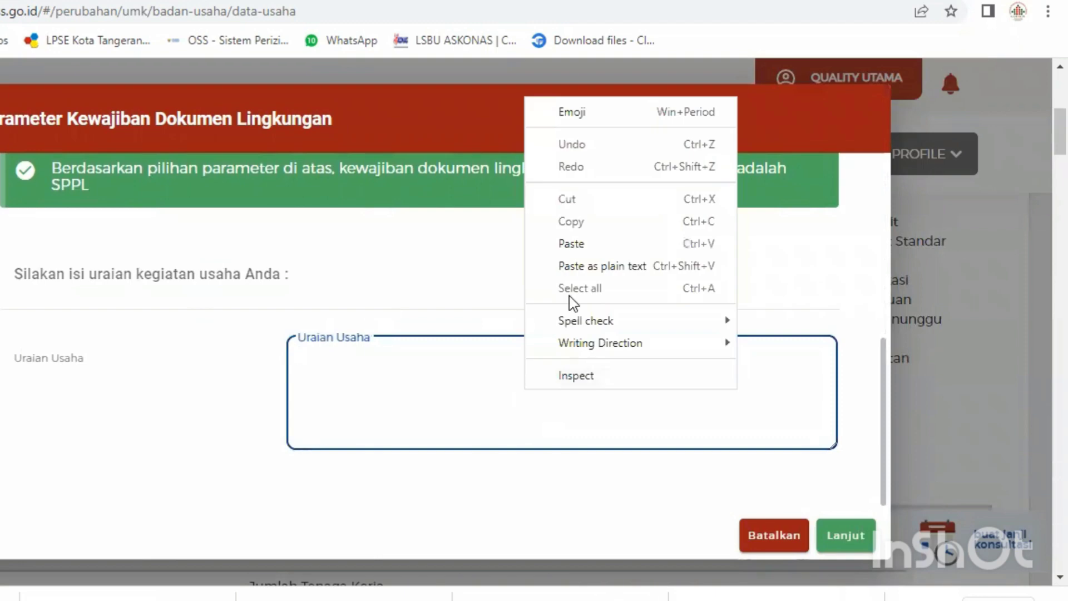
pyautogui.click(573, 243)
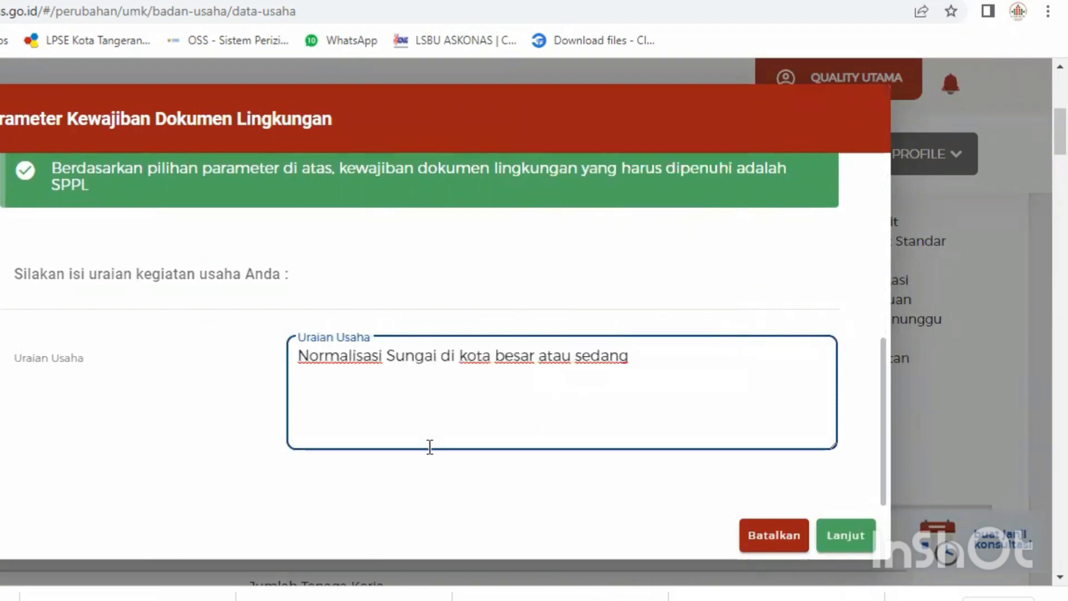
pyautogui.click(832, 537)
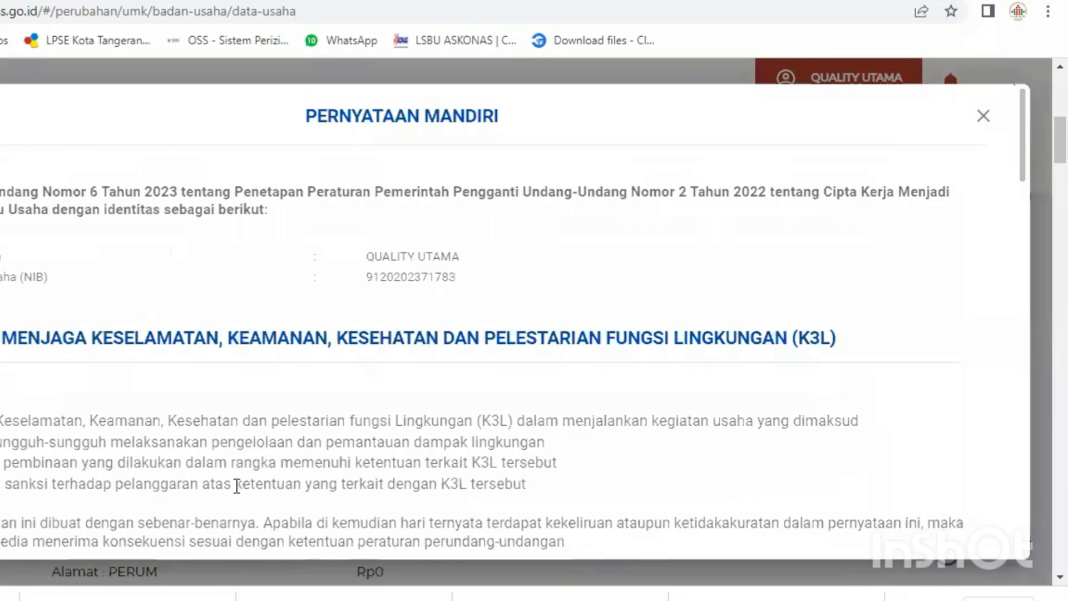
# - Read through the Pernyataan Mandiri, from the K3L statement to the SPPL approval section, and proceed with the declaration
pyautogui.scroll(-2, 243, 492)
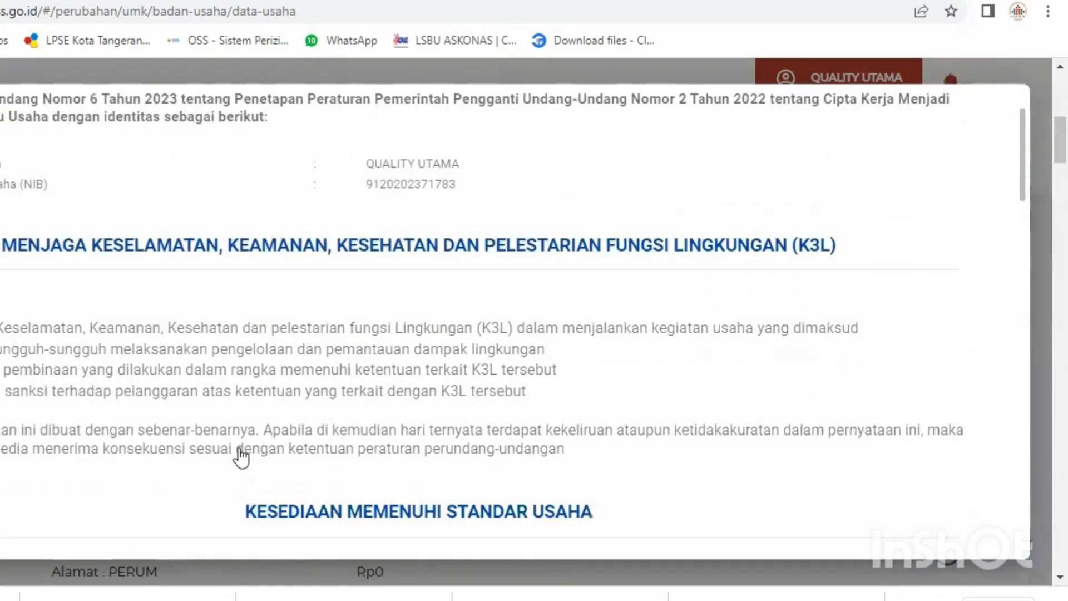
pyautogui.scroll(-5, 236, 448)
pyautogui.scroll(-3, 235, 449)
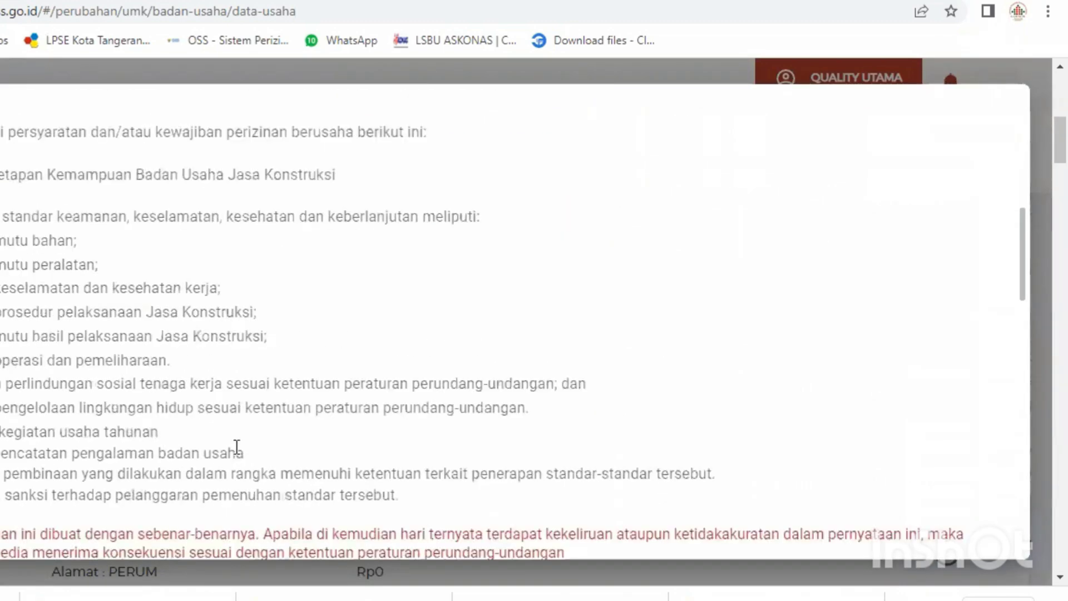
pyautogui.scroll(-3, 236, 448)
pyautogui.scroll(-4, 231, 429)
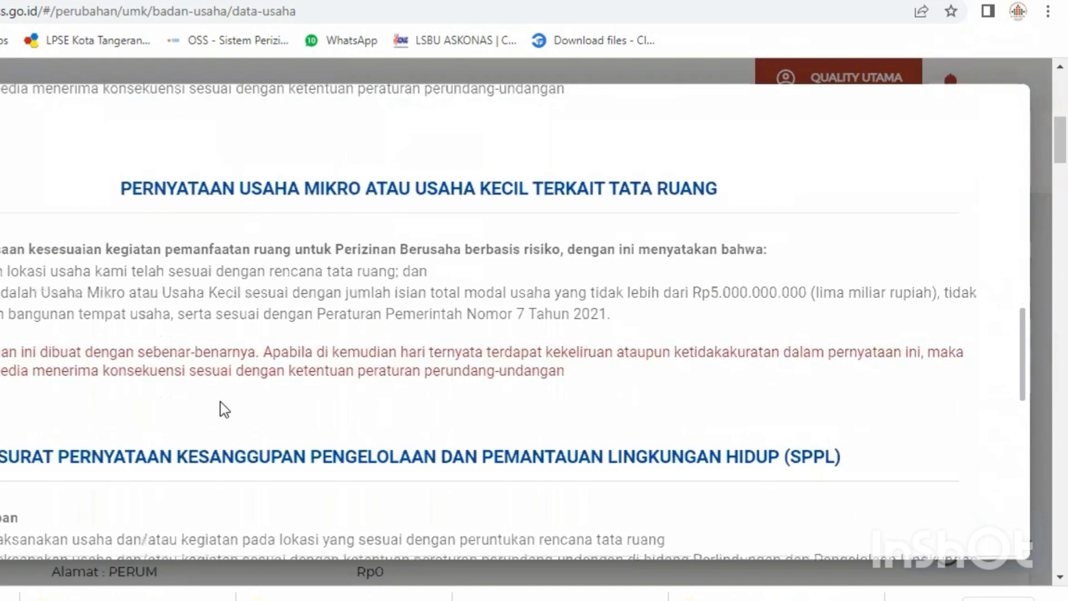
pyautogui.scroll(-4, 234, 401)
pyautogui.scroll(-6, 237, 414)
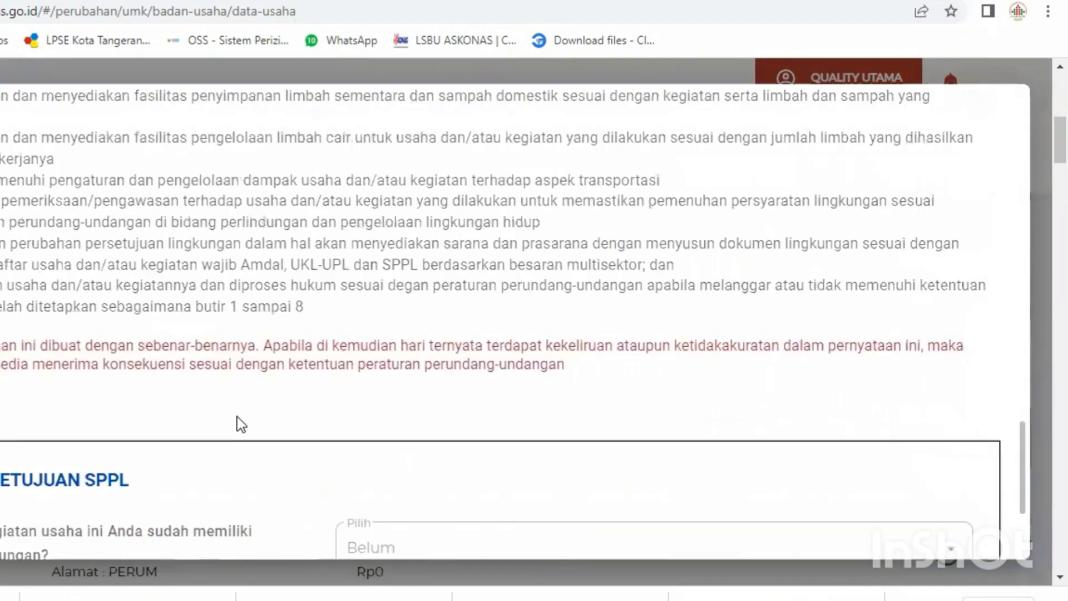
pyautogui.scroll(-3, 248, 363)
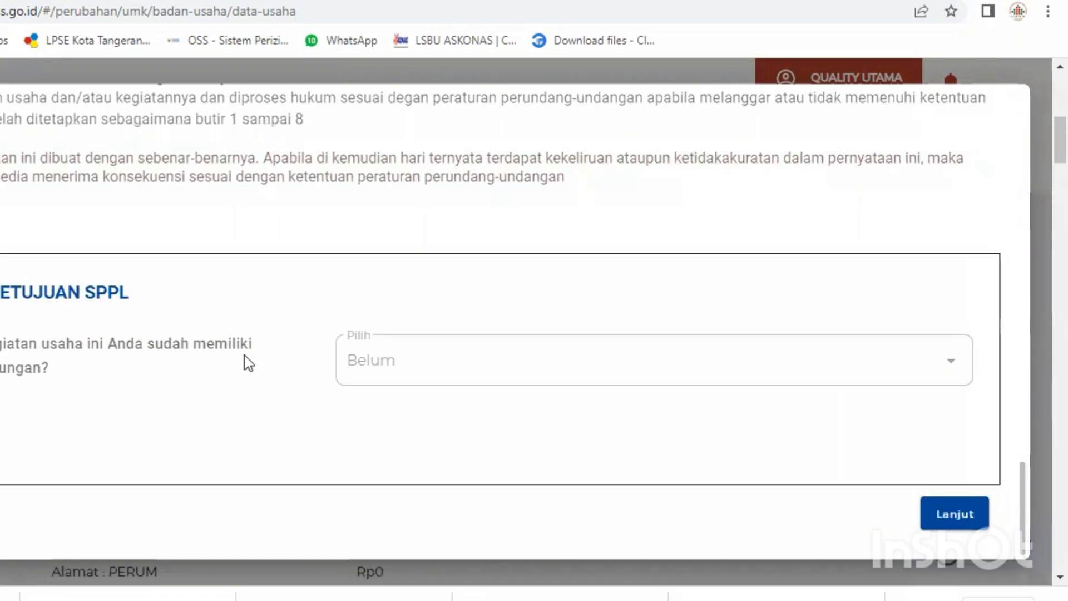
pyautogui.click(962, 514)
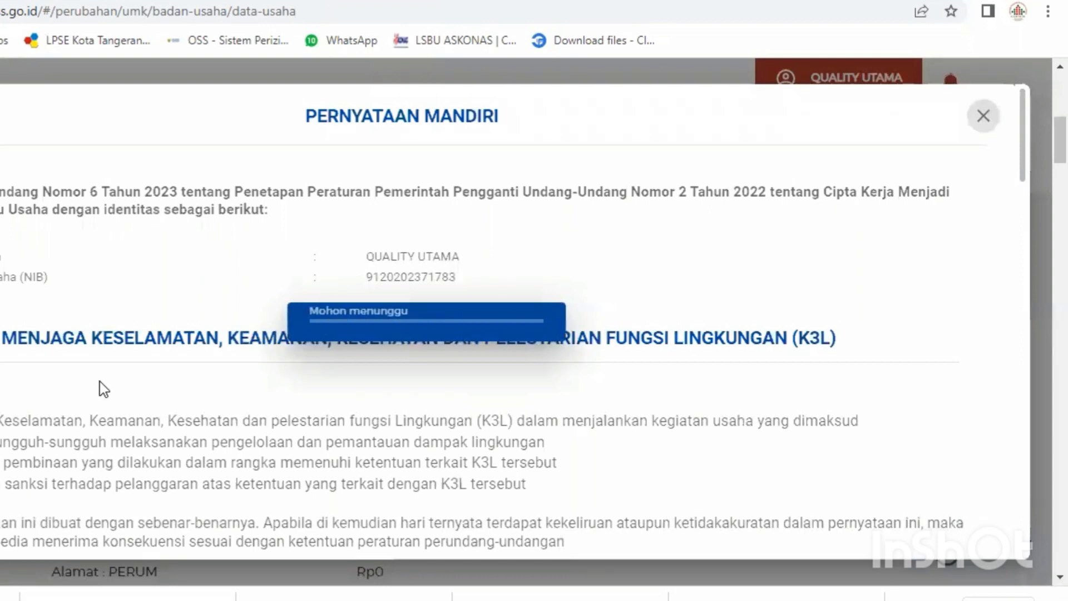
# - Accept the statement that the entered data is correct and issue the business licence
pyautogui.scroll(-1, 60, 403)
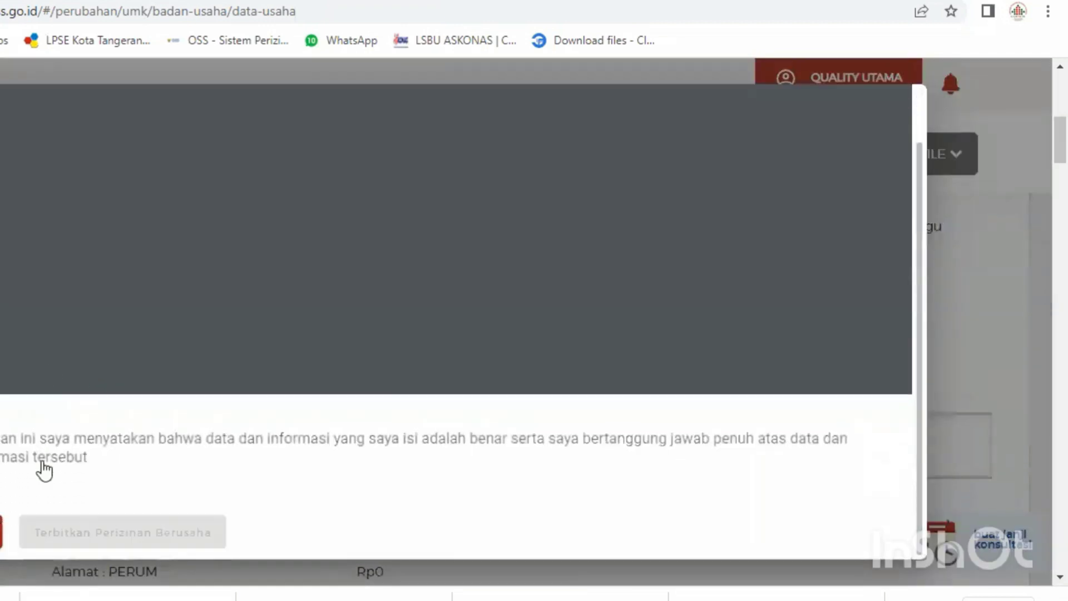
pyautogui.scroll(-1, 56, 495)
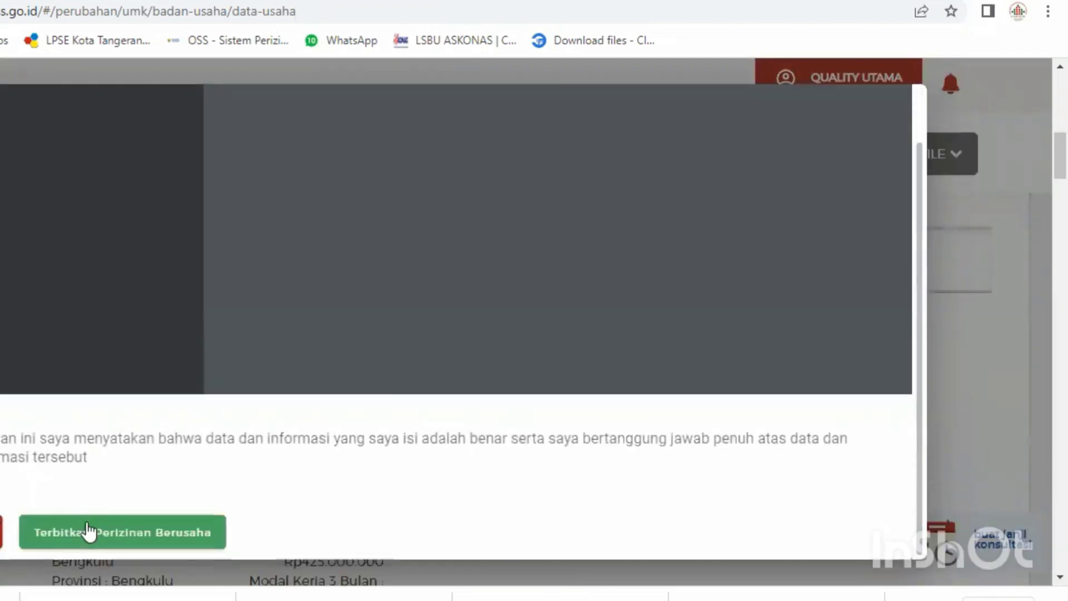
pyautogui.click(97, 543)
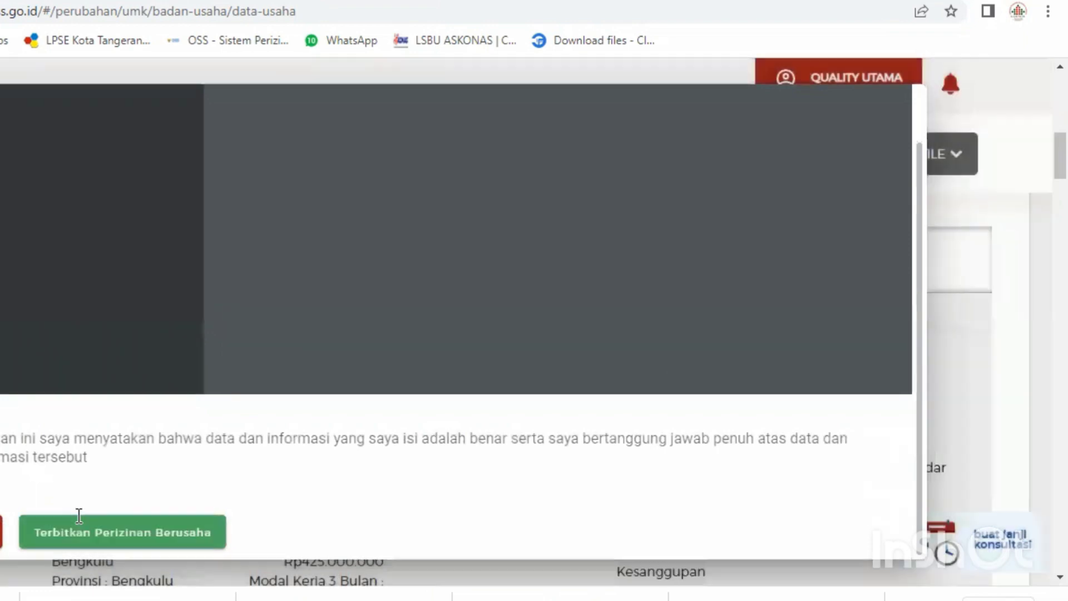
# - Review the project number and licence status of the KBLI 42911 entry and open its standard certificate
pyautogui.scroll(-2, 175, 511)
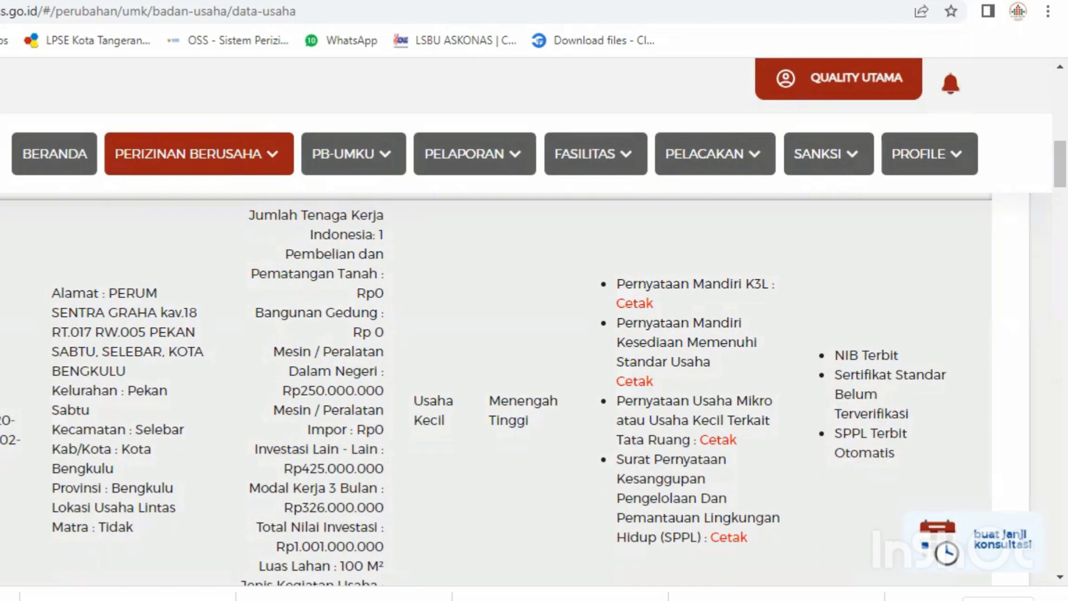
pyautogui.moveTo(0, 420); pyautogui.dragTo(12, 457)
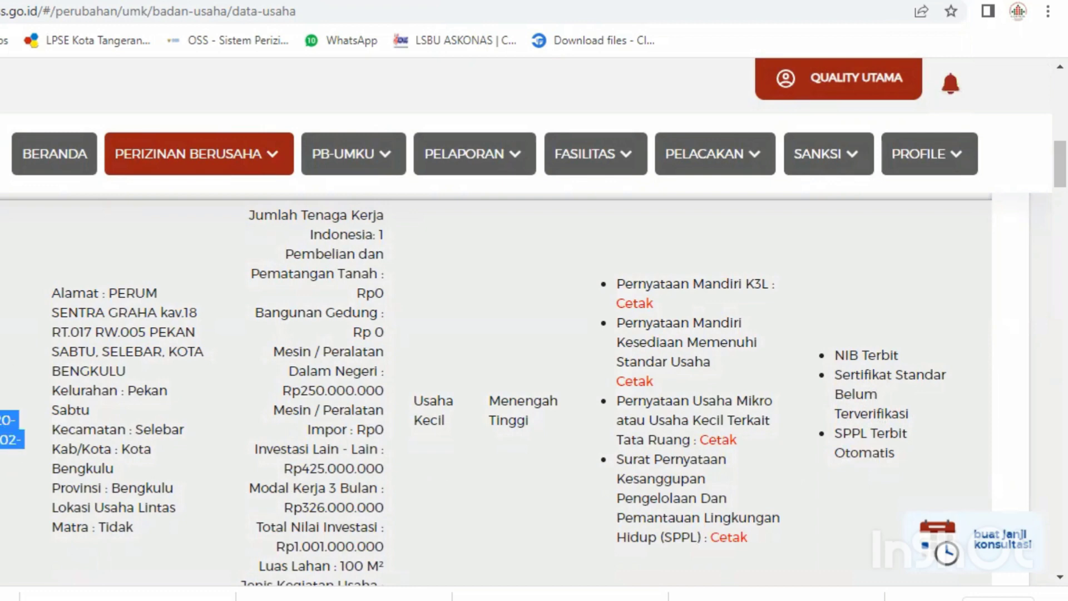
pyautogui.scroll(-2, 501, 389)
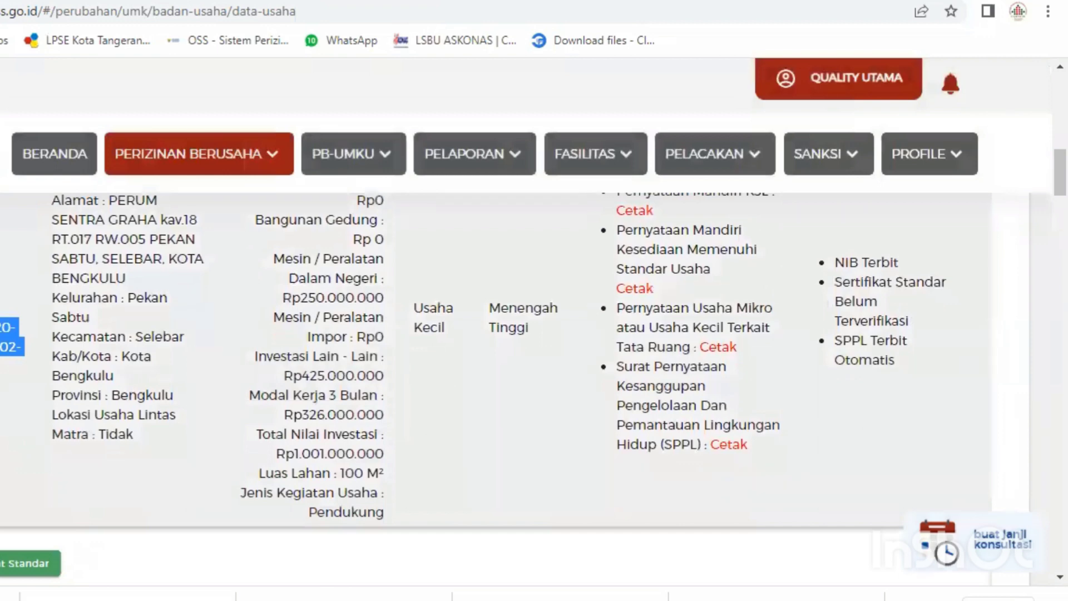
pyautogui.scroll(-2, 501, 334)
pyautogui.click(17, 471)
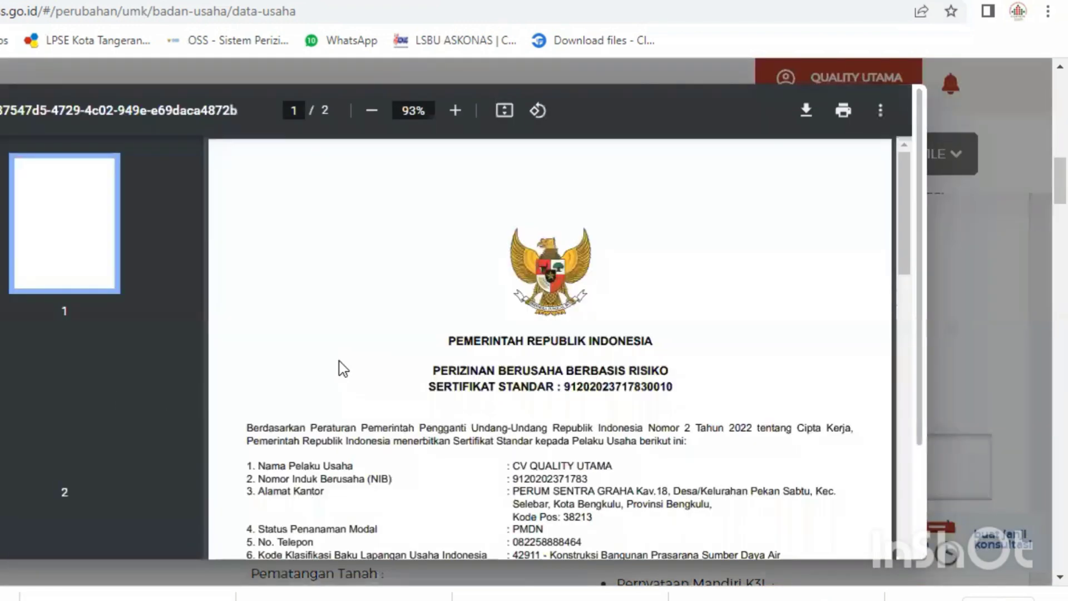
# - Read the certificate's company details, status and attached requirements on both pages, and close the preview
pyautogui.scroll(-4, 440, 365)
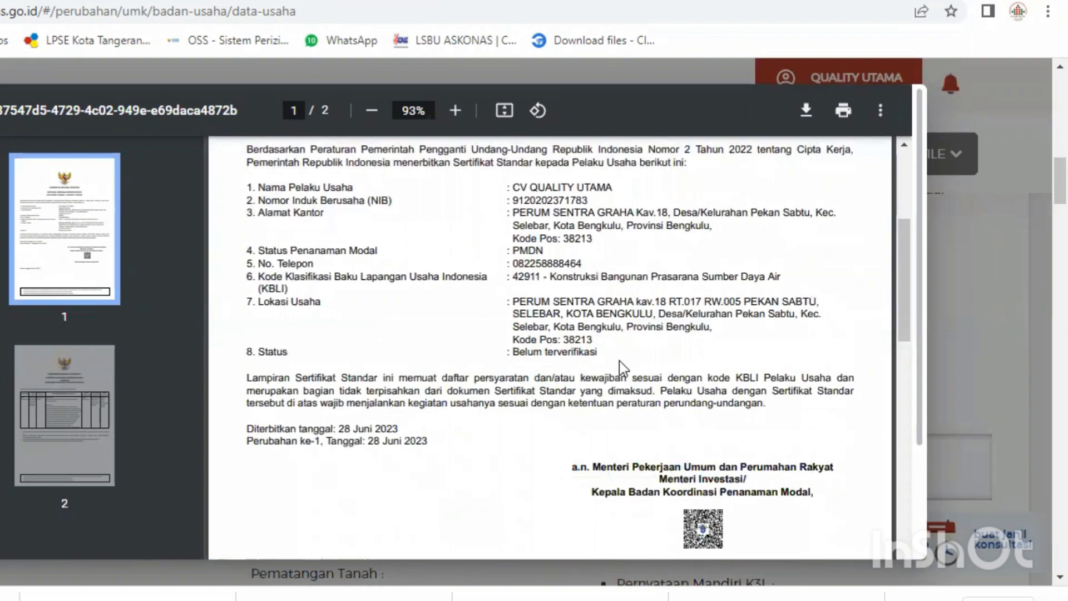
pyautogui.scroll(-10, 619, 360)
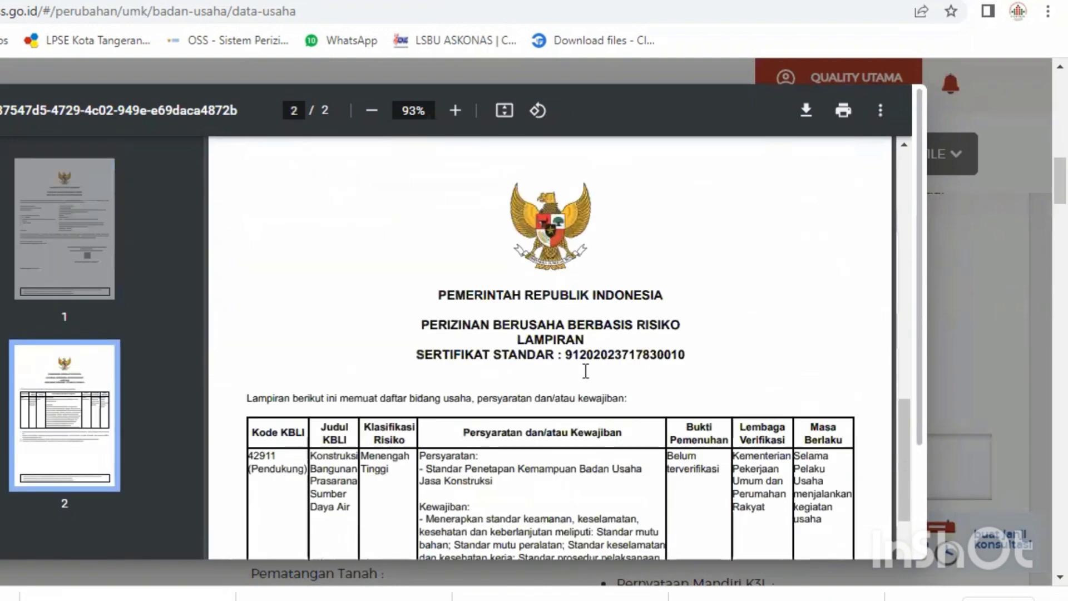
pyautogui.scroll(-3, 528, 387)
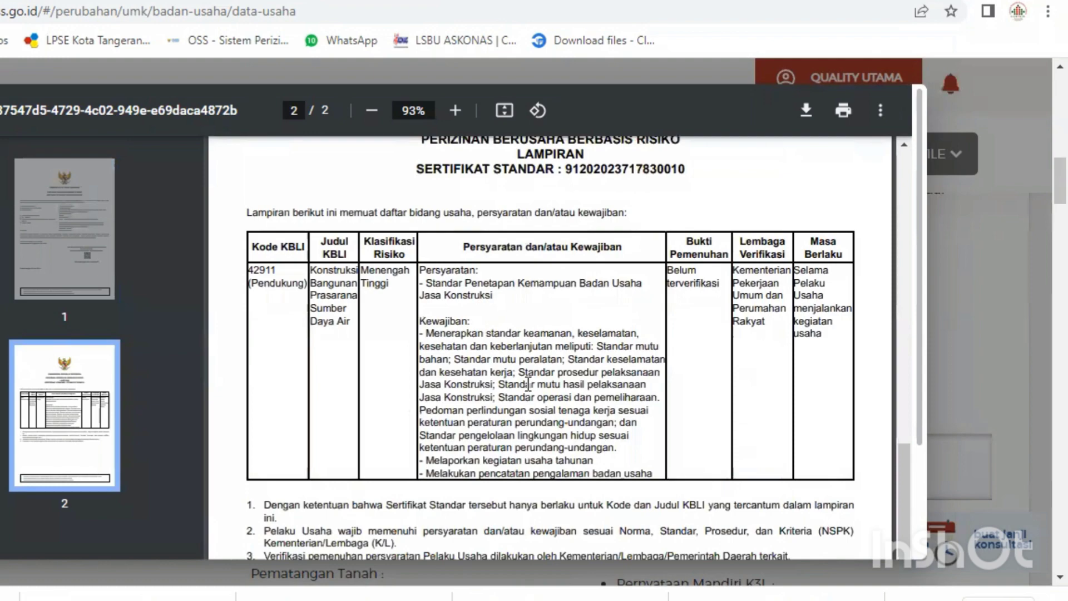
pyautogui.scroll(-4, 528, 387)
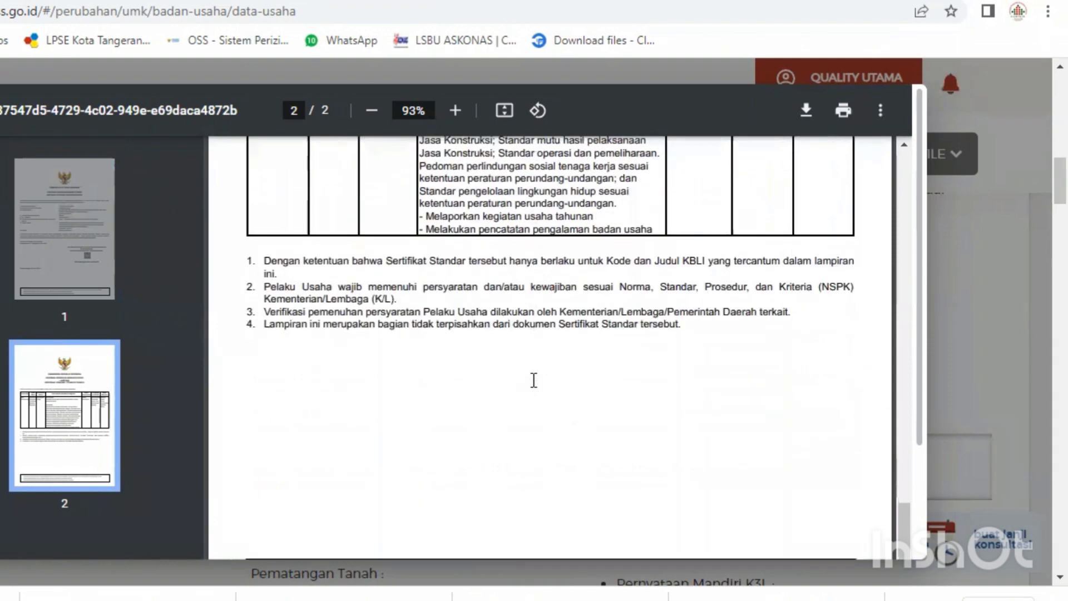
pyautogui.scroll(-5, 439, 378)
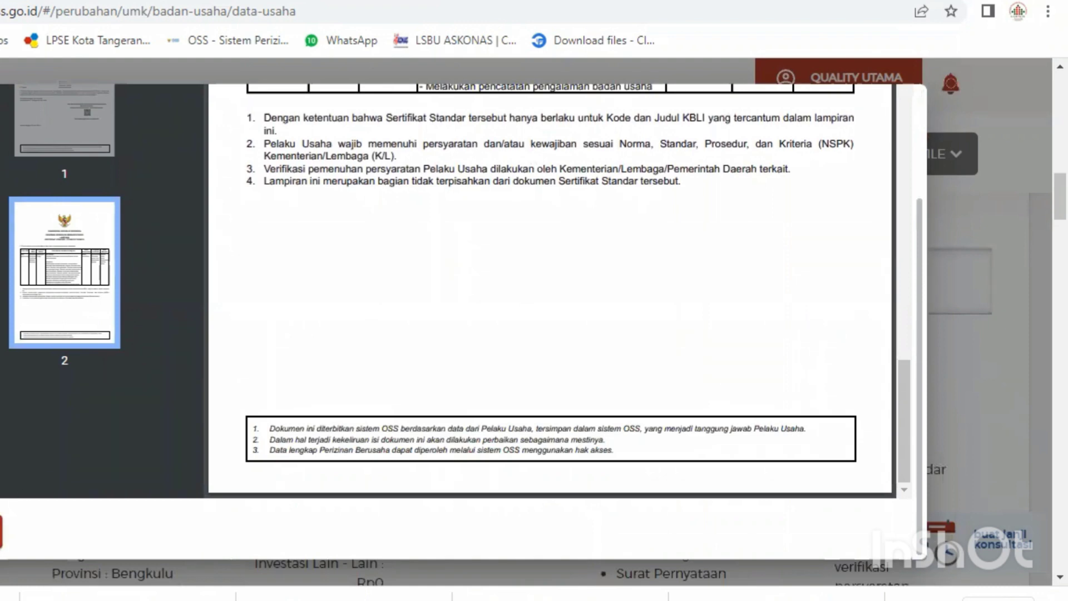
pyautogui.click(1, 531)
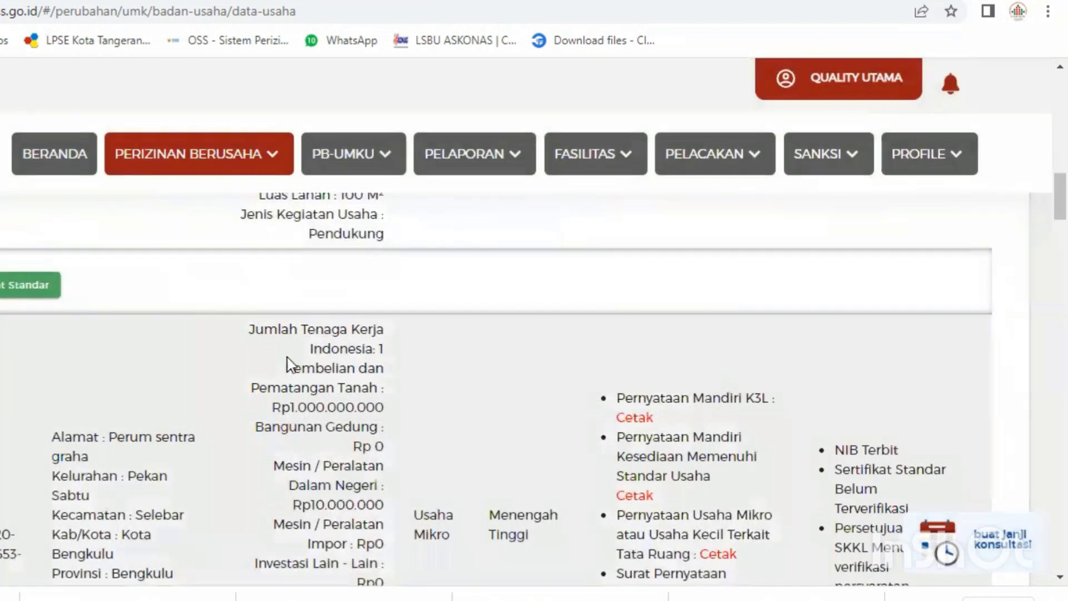
# - Open Pemenuhan Persyaratan for business licensing and browse the list of business activities to the KBLI 42911 entry
pyautogui.click(174, 151)
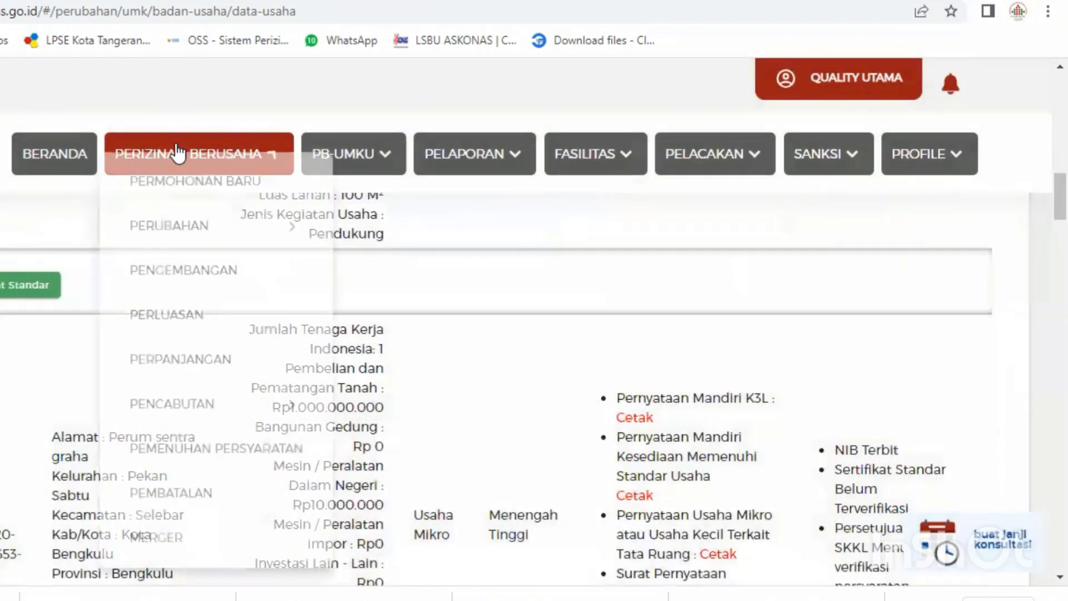
pyautogui.click(220, 459)
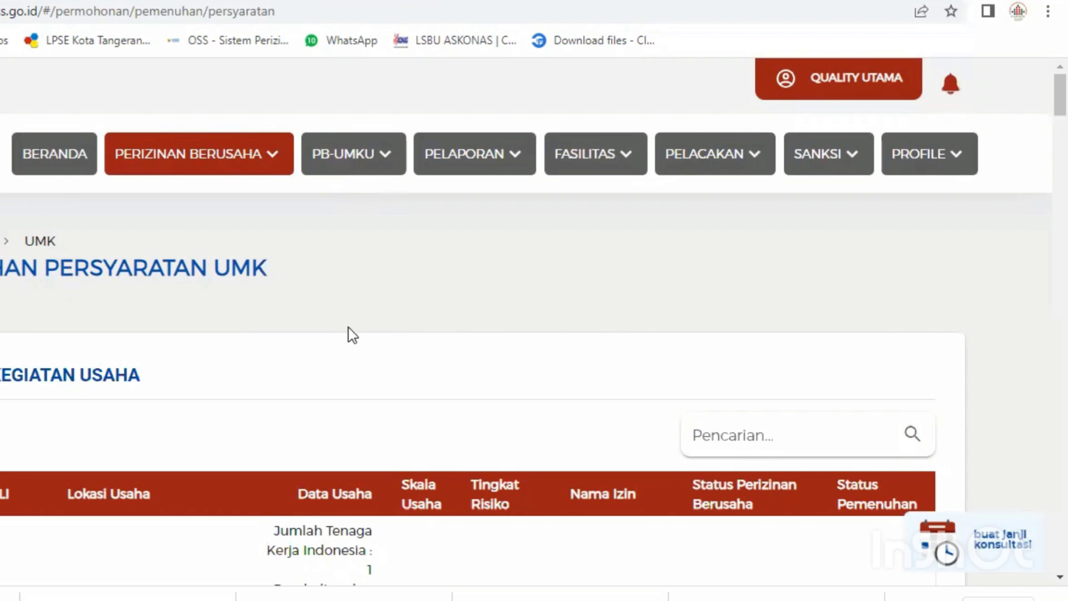
pyautogui.scroll(-5, 356, 340)
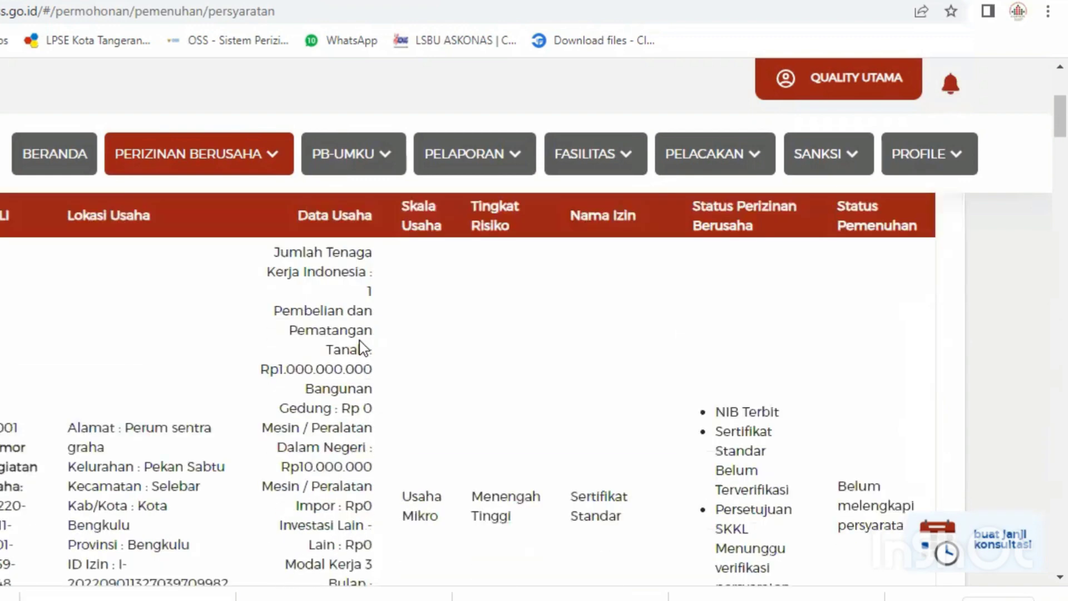
pyautogui.scroll(-5, 361, 345)
pyautogui.scroll(-15, 363, 346)
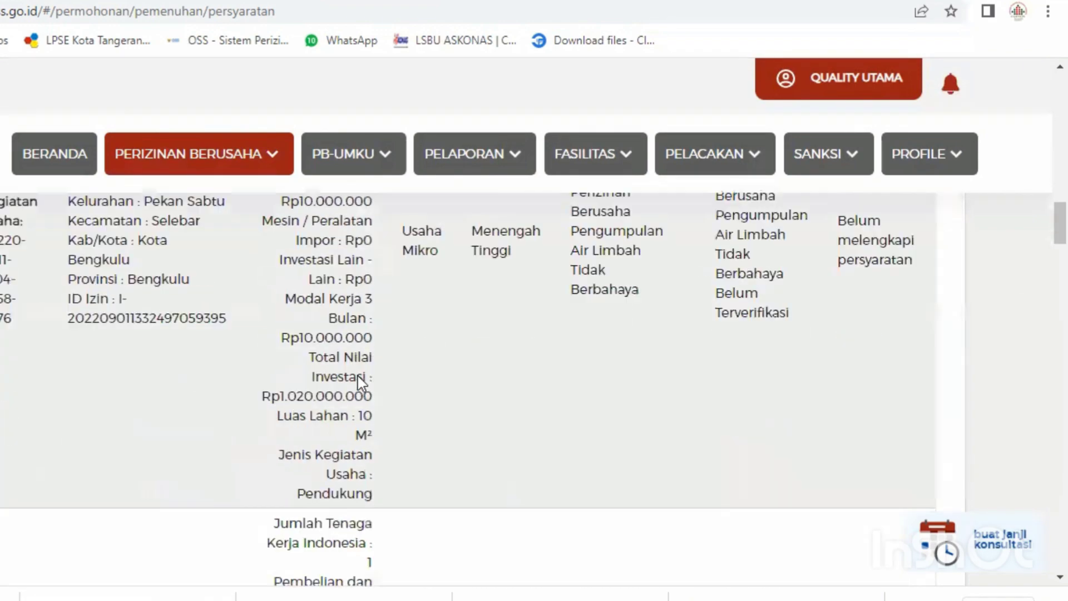
pyautogui.scroll(-15, 362, 379)
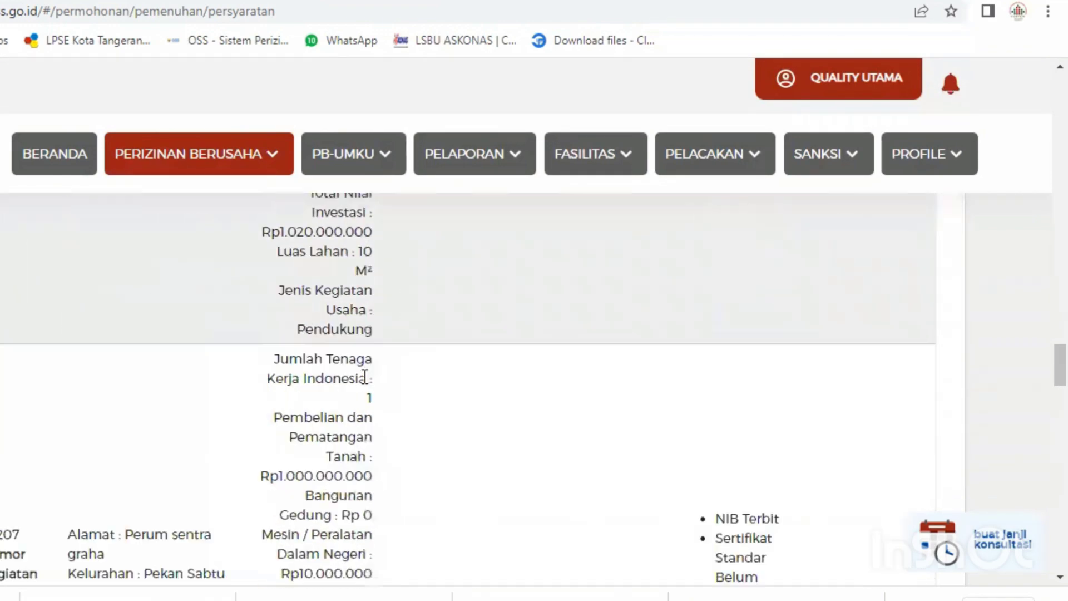
pyautogui.scroll(-15, 376, 381)
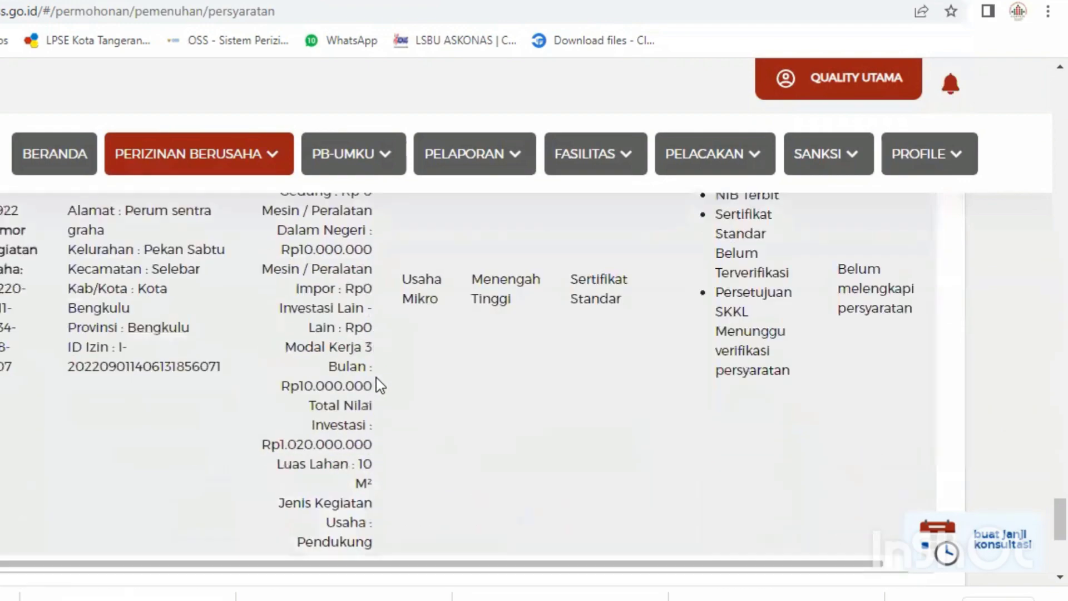
pyautogui.scroll(-5, 375, 383)
pyautogui.scroll(3, 436, 374)
pyautogui.click(870, 434)
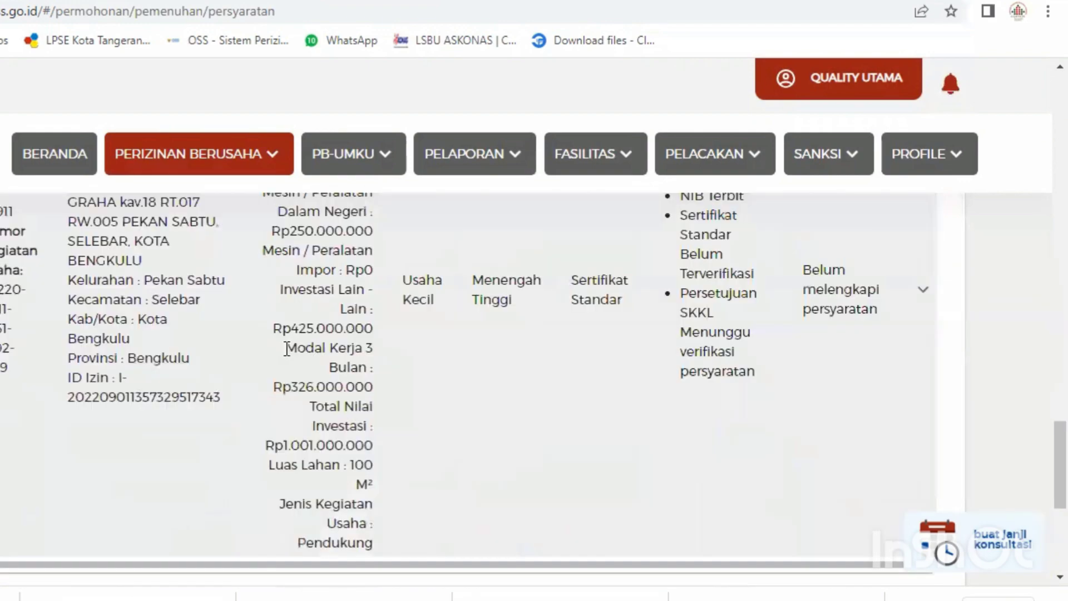
# - Check the fulfilment status and total investment of the KBLI 42911 entry, and expand it to show its Pemenuhan Standar Usaha option
pyautogui.scroll(-2, 285, 372)
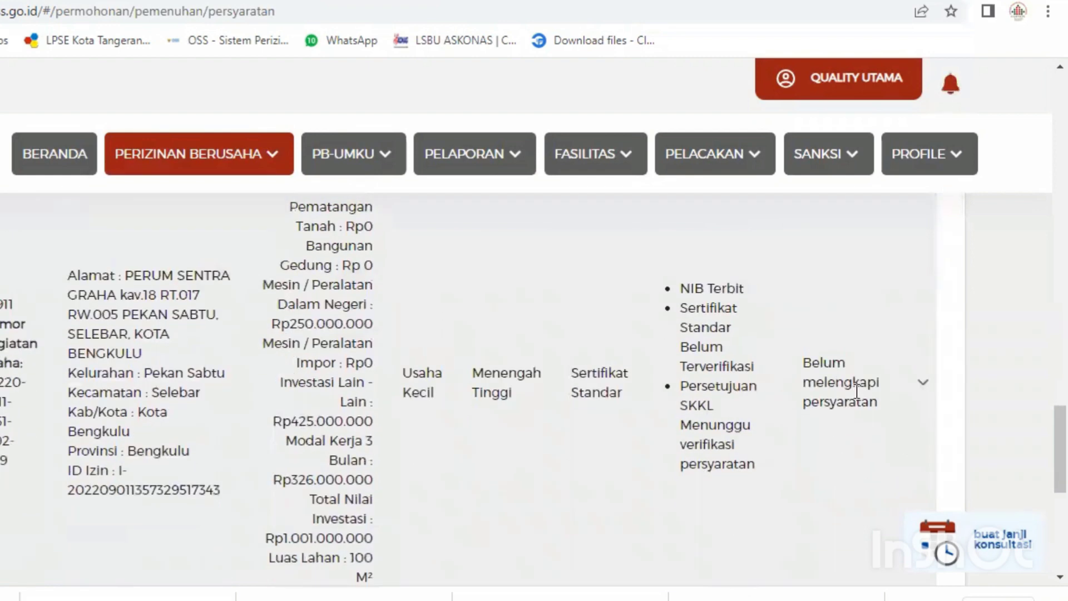
pyautogui.moveTo(802, 364); pyautogui.dragTo(879, 406)
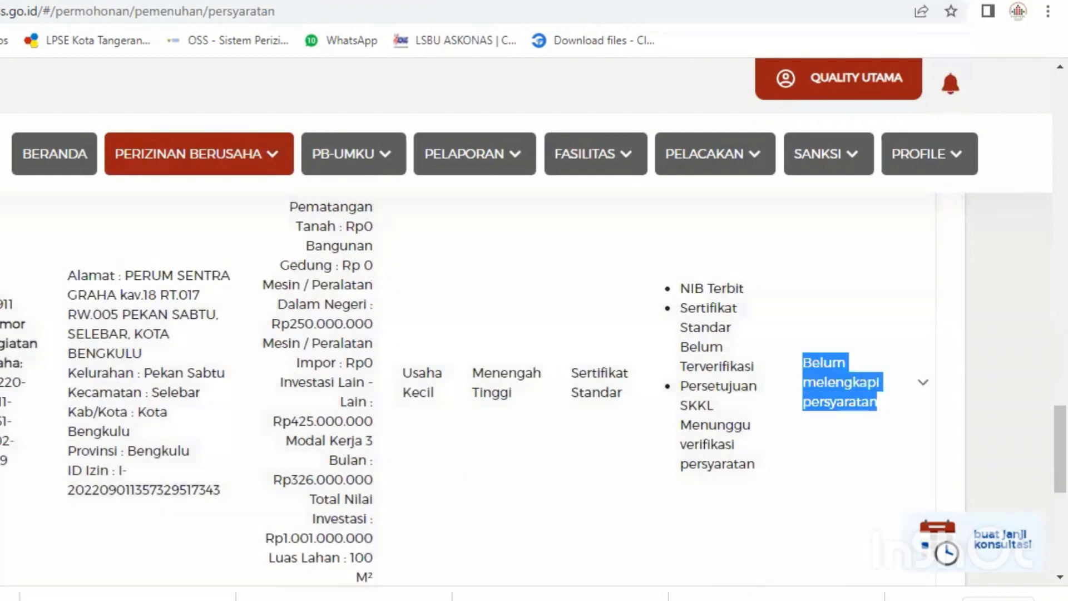
pyautogui.scroll(-2, 309, 323)
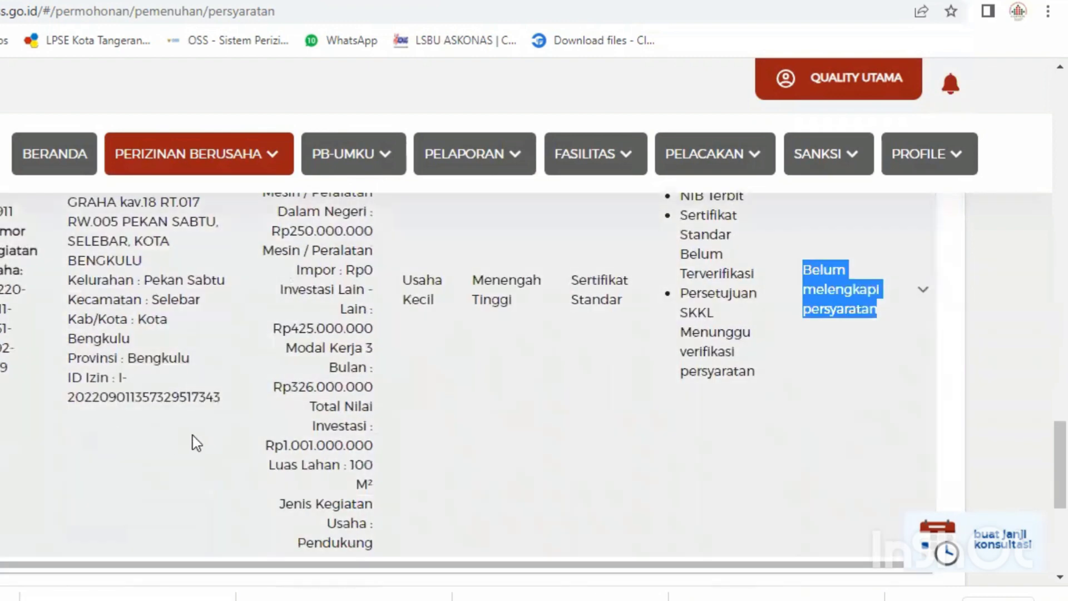
pyautogui.moveTo(264, 448); pyautogui.dragTo(439, 450)
pyautogui.click(440, 450)
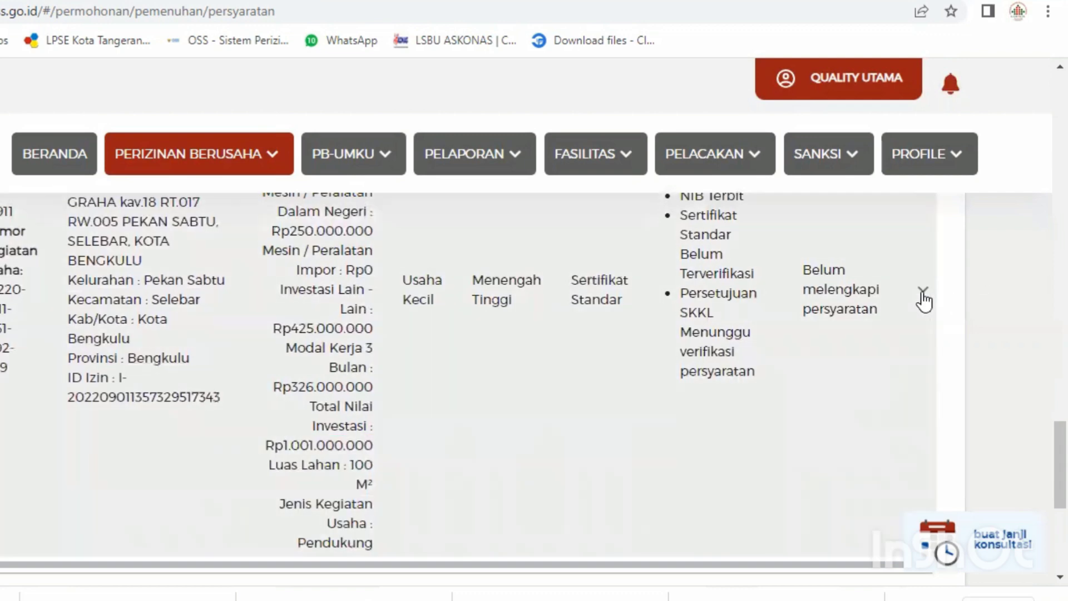
pyautogui.click(923, 291)
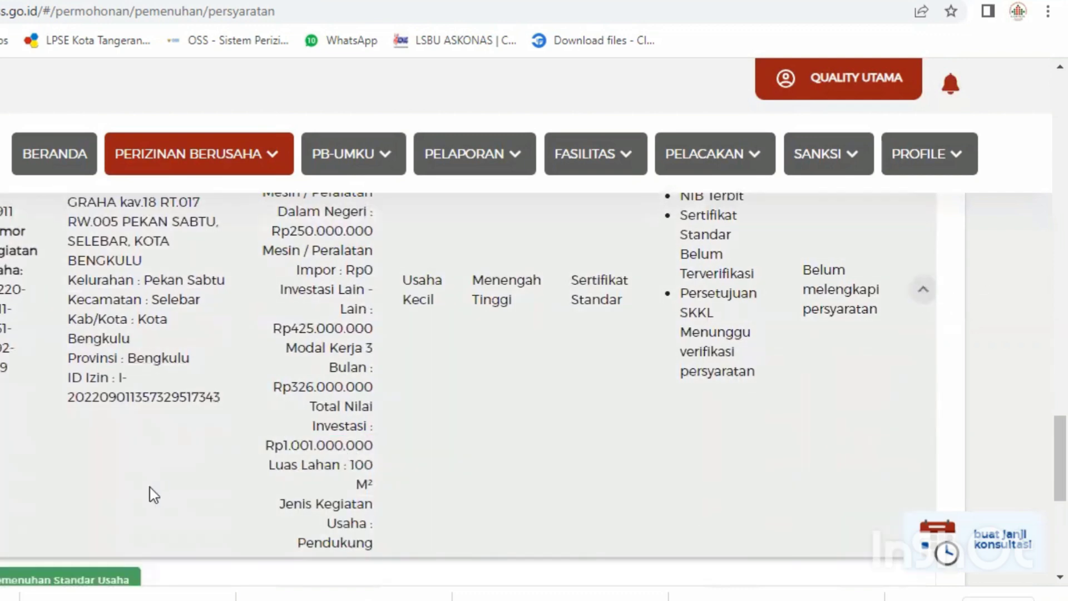
# - Open the Pemenuhan Standar Usaha form for the KBLI 42911 entry and go to its required documents
pyautogui.scroll(-3, 151, 488)
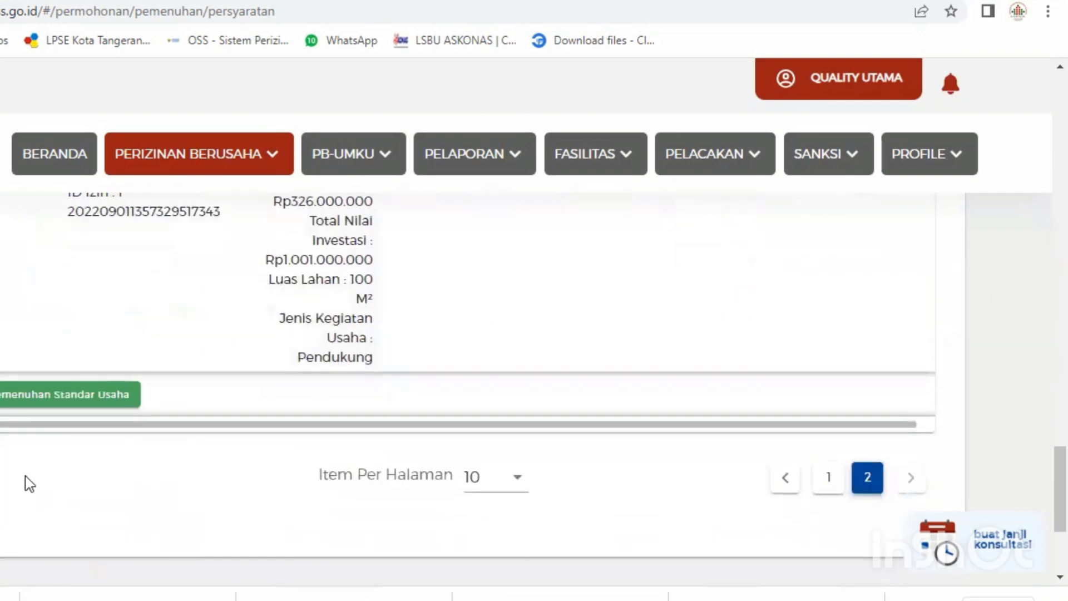
pyautogui.click(65, 393)
pyautogui.scroll(-8, 73, 415)
pyautogui.scroll(2, 79, 423)
# - Upload the SBU PDF "qu BS010" from the Documents folder as the mandatory document of the business standard
pyautogui.click(615, 295)
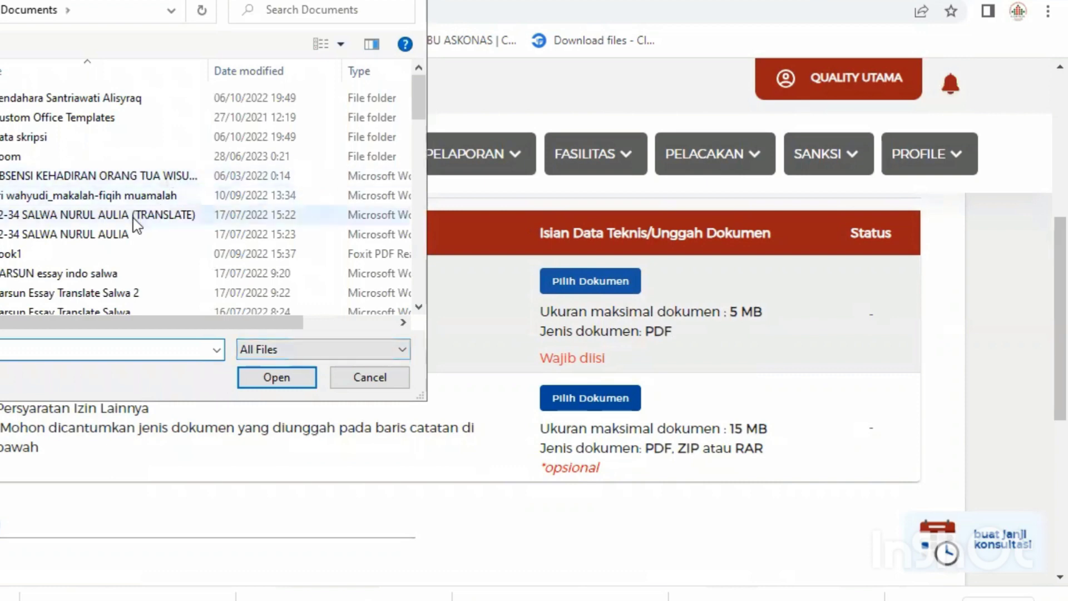
pyautogui.scroll(-5, 132, 233)
pyautogui.scroll(-1, 131, 260)
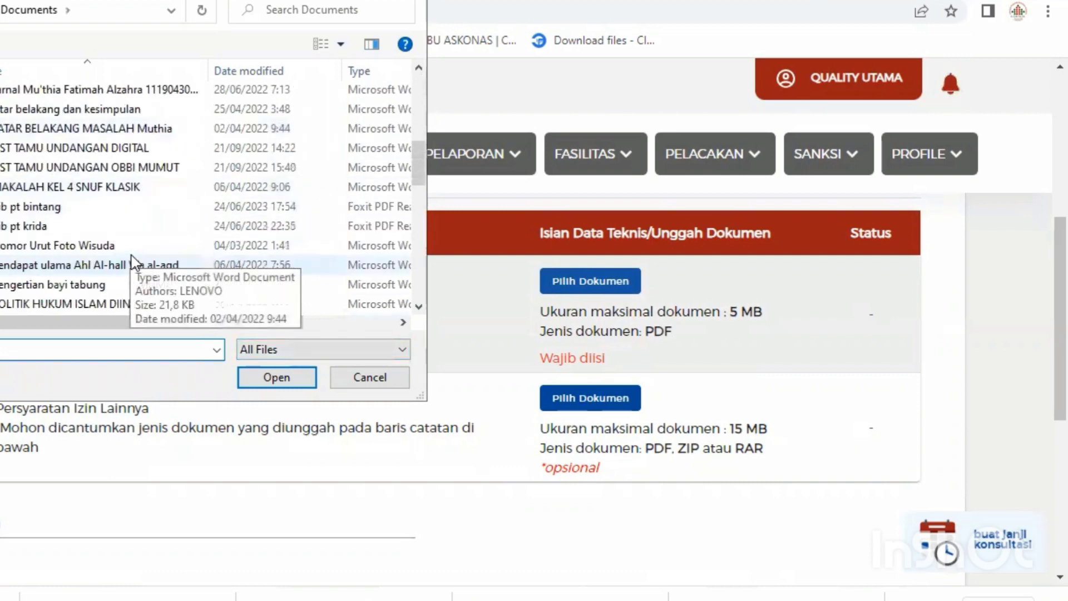
pyautogui.scroll(-3, 133, 262)
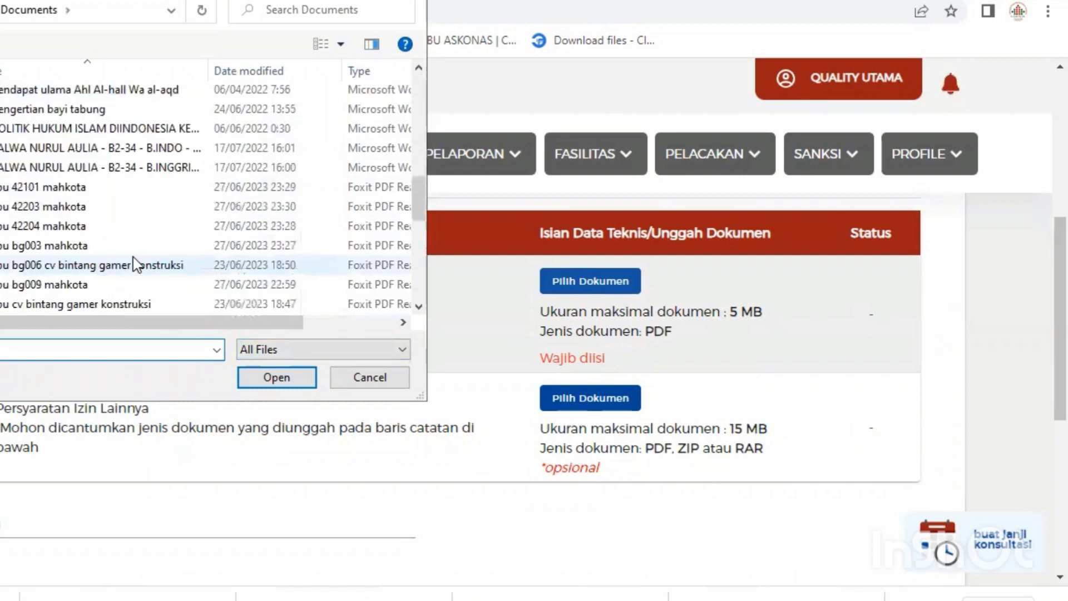
pyautogui.scroll(-1, 132, 257)
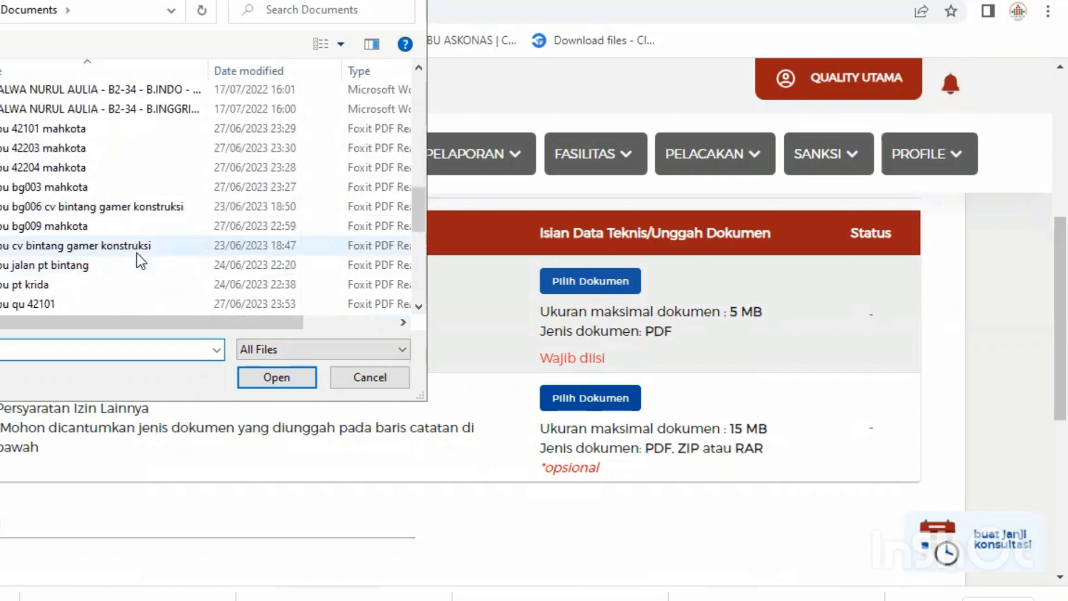
pyautogui.scroll(-1, 141, 261)
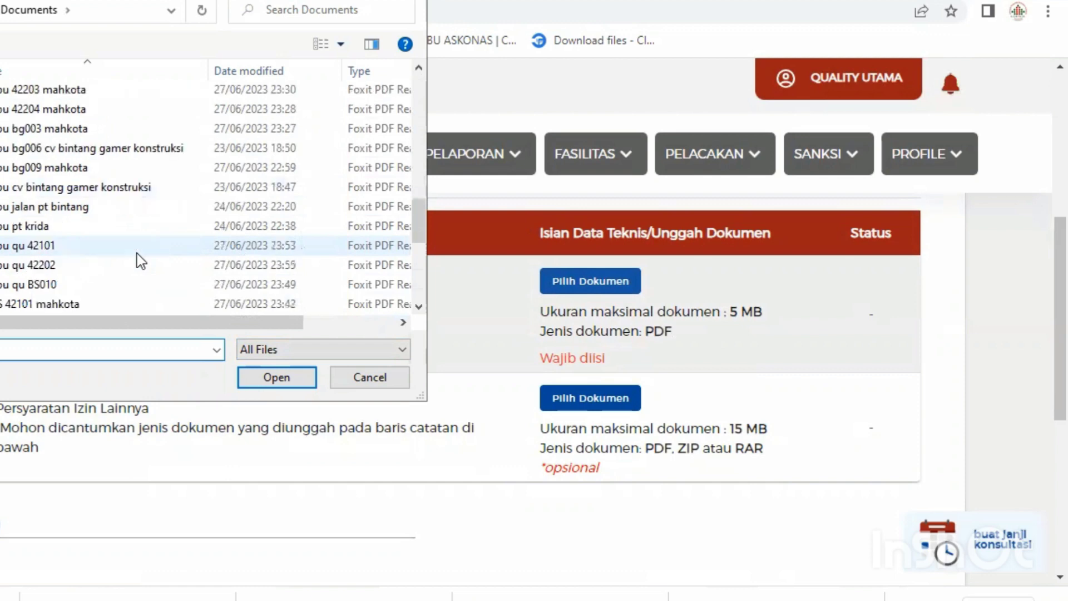
pyautogui.click(48, 284)
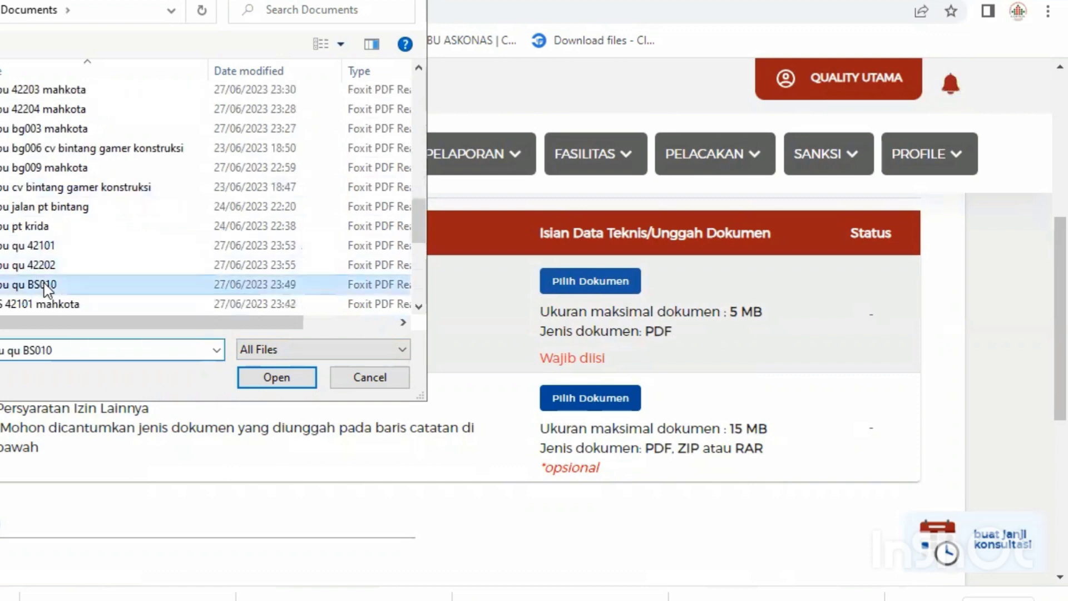
pyautogui.click(276, 378)
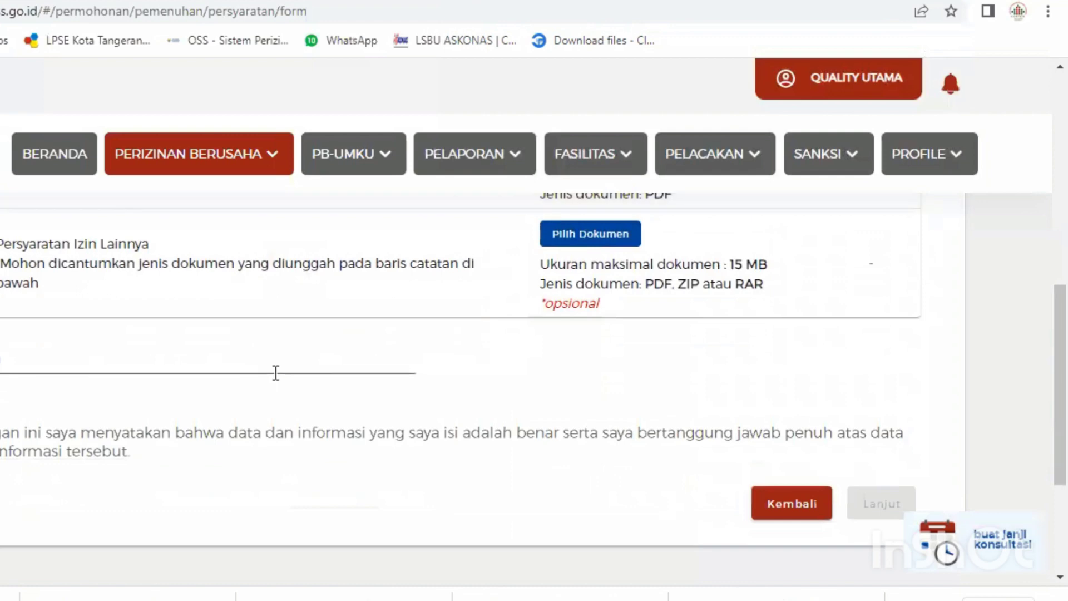
# - Accept the declaration that the data is correct and submit the standard fulfilment for KBLI 42911
pyautogui.scroll(3, 274, 376)
pyautogui.scroll(-2, 276, 381)
pyautogui.scroll(-2, 275, 378)
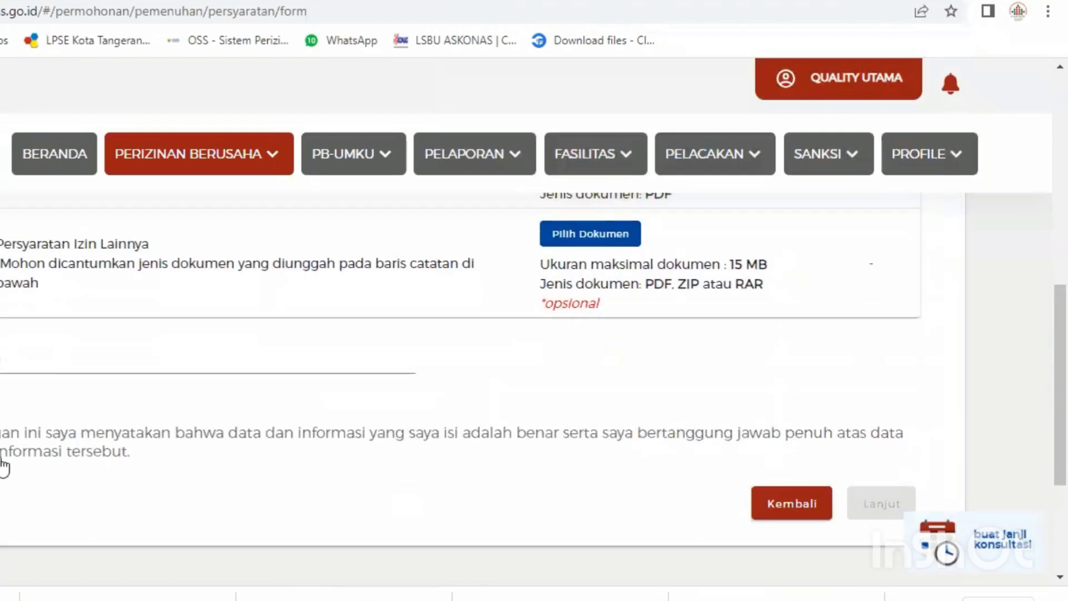
pyautogui.click(68, 437)
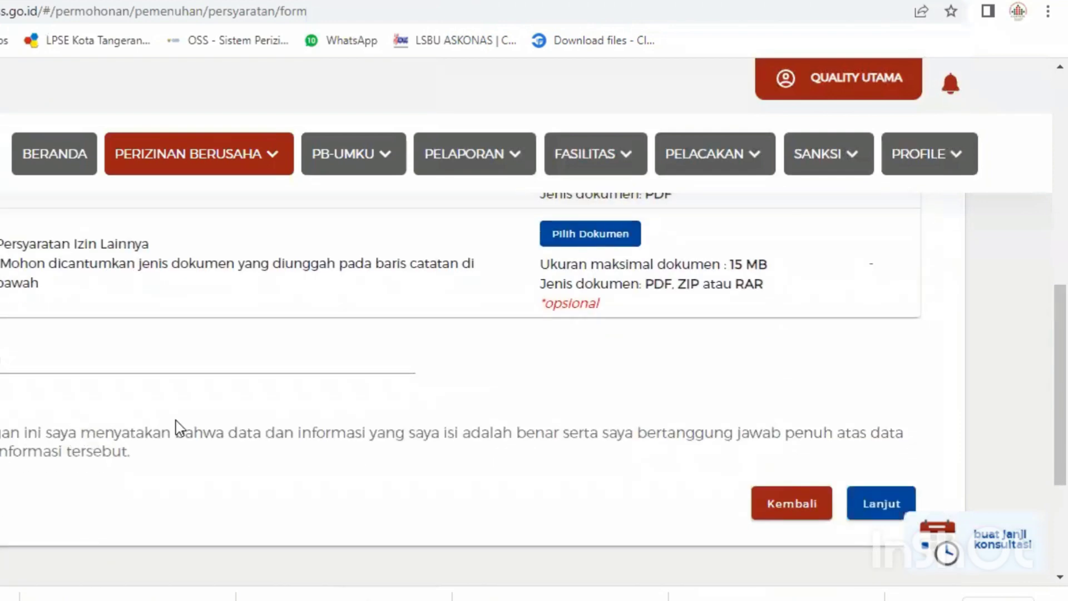
pyautogui.scroll(-3, 298, 401)
pyautogui.click(890, 326)
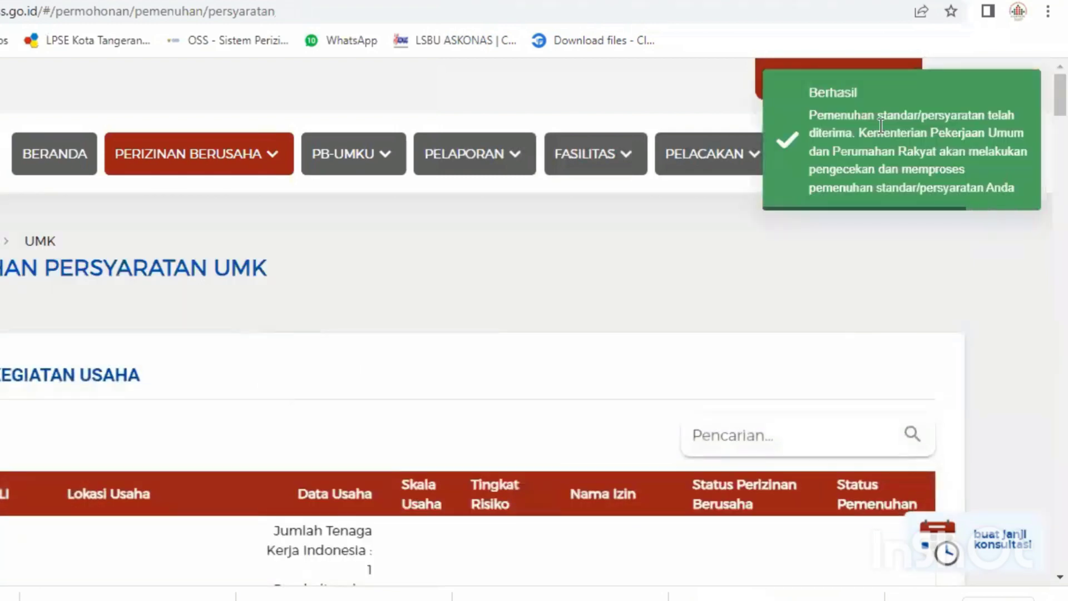
pyautogui.click(1014, 200)
# - Browse the list of business activities to its end and show 25 items per page
pyautogui.scroll(-5, 543, 389)
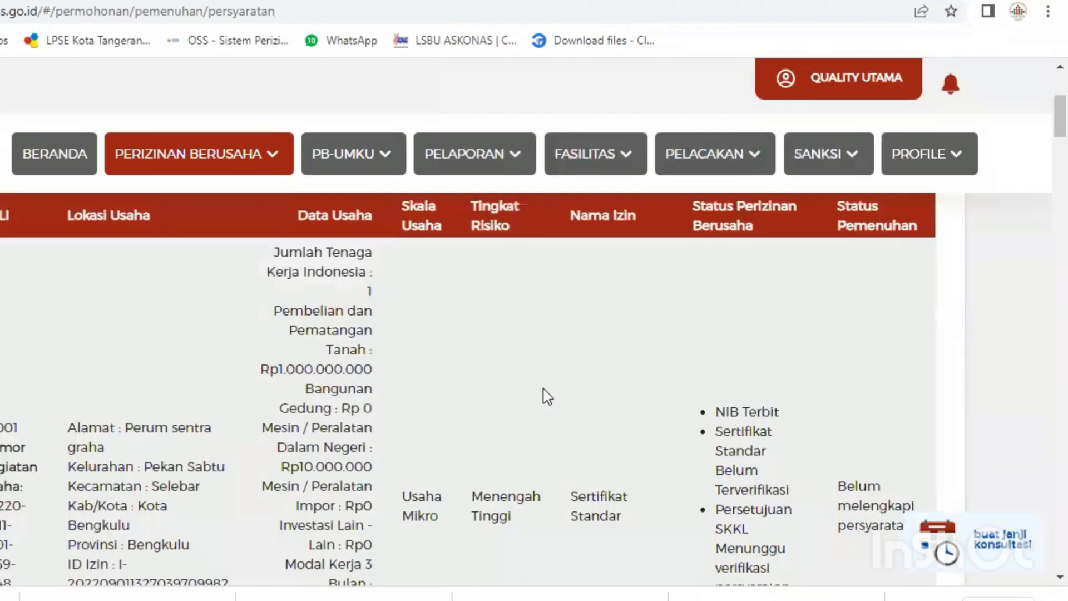
pyautogui.scroll(-6, 500, 417)
pyautogui.scroll(-10, 450, 445)
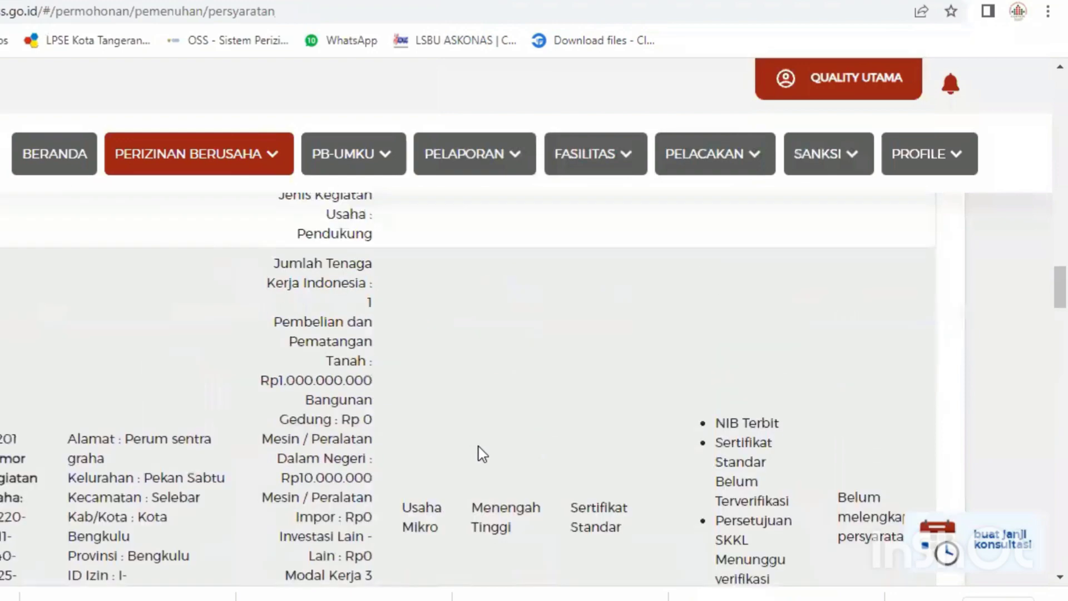
pyautogui.scroll(-2, 482, 451)
pyautogui.scroll(-5, 485, 453)
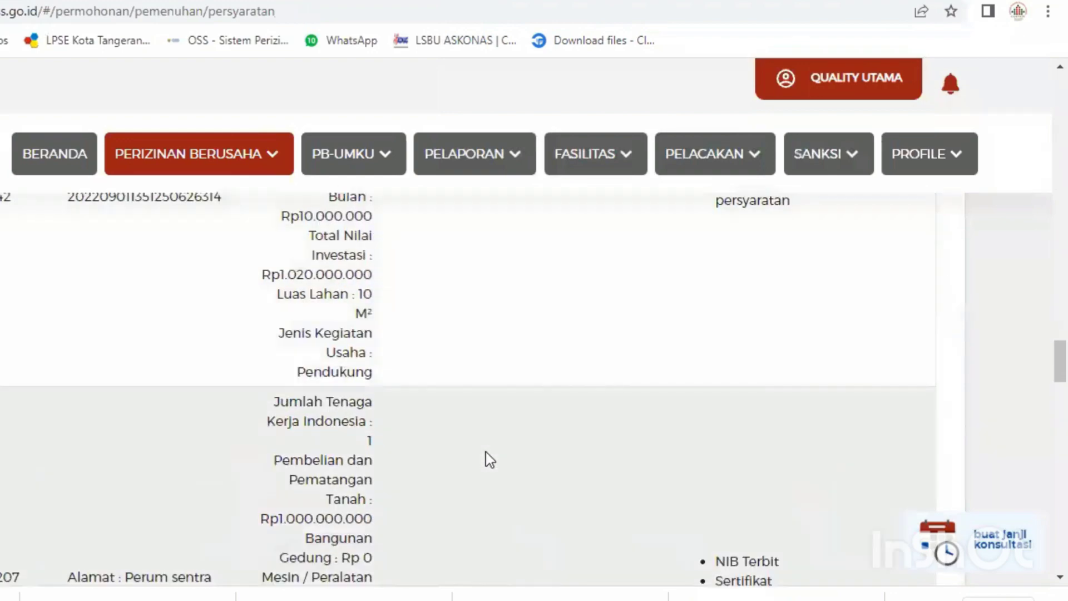
pyautogui.scroll(-5, 495, 465)
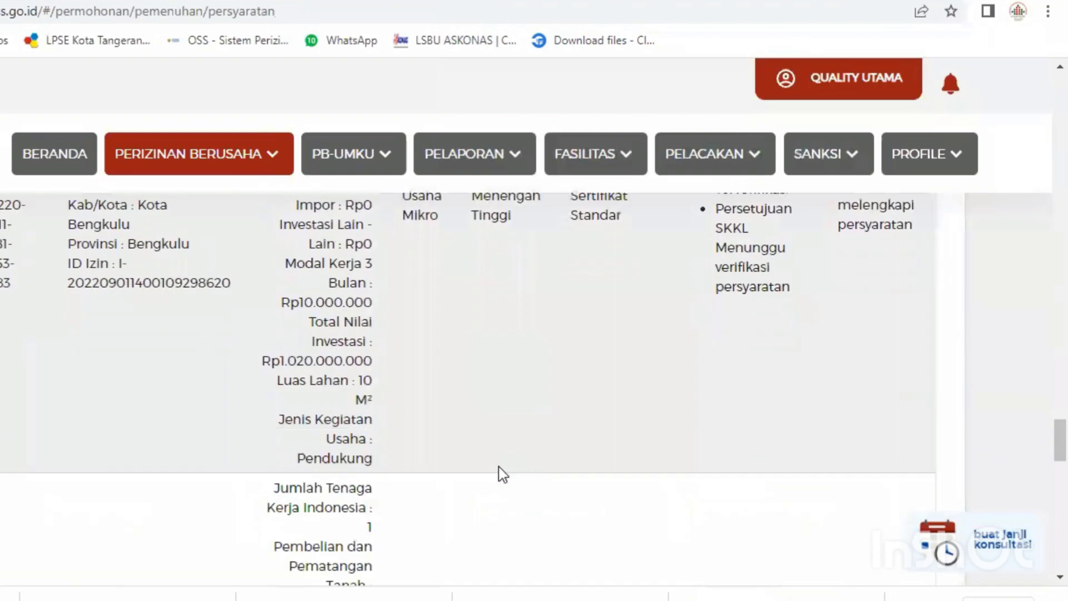
pyautogui.scroll(-10, 493, 463)
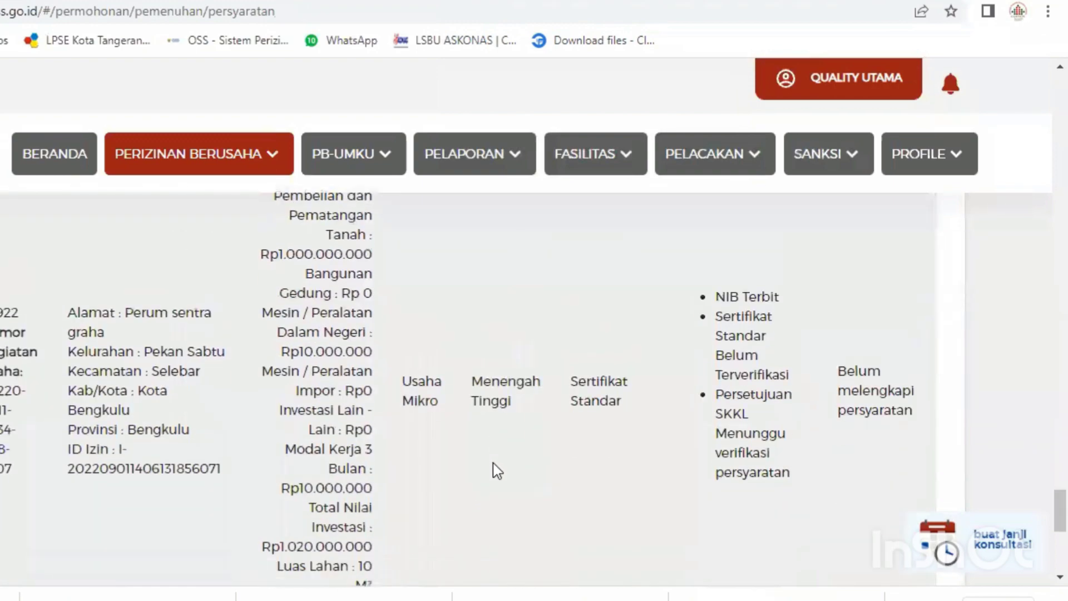
pyautogui.scroll(7, 495, 463)
pyautogui.scroll(-8, 495, 461)
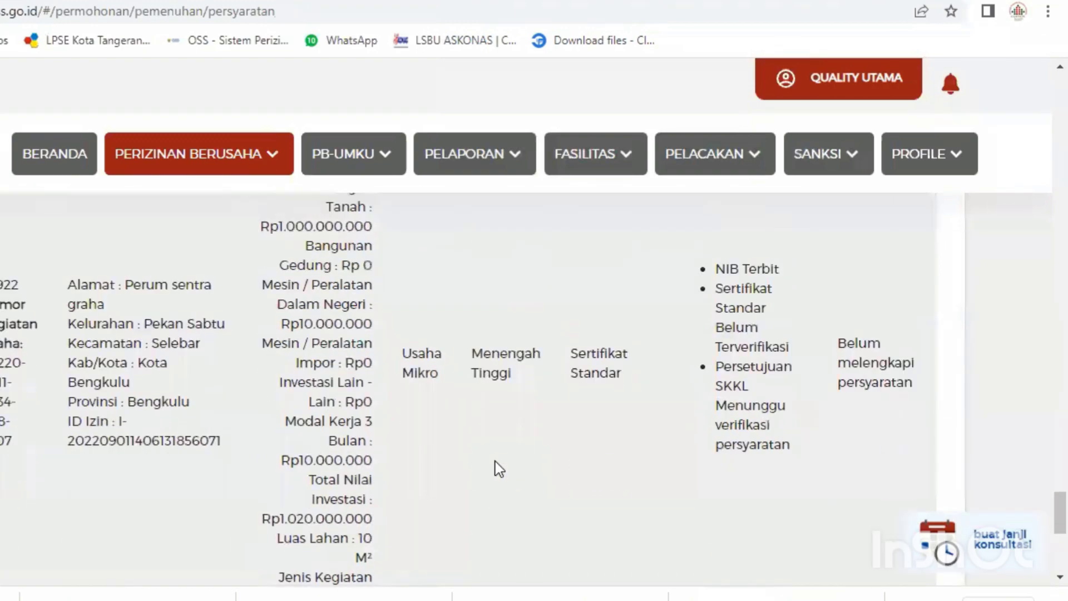
pyautogui.click(527, 285)
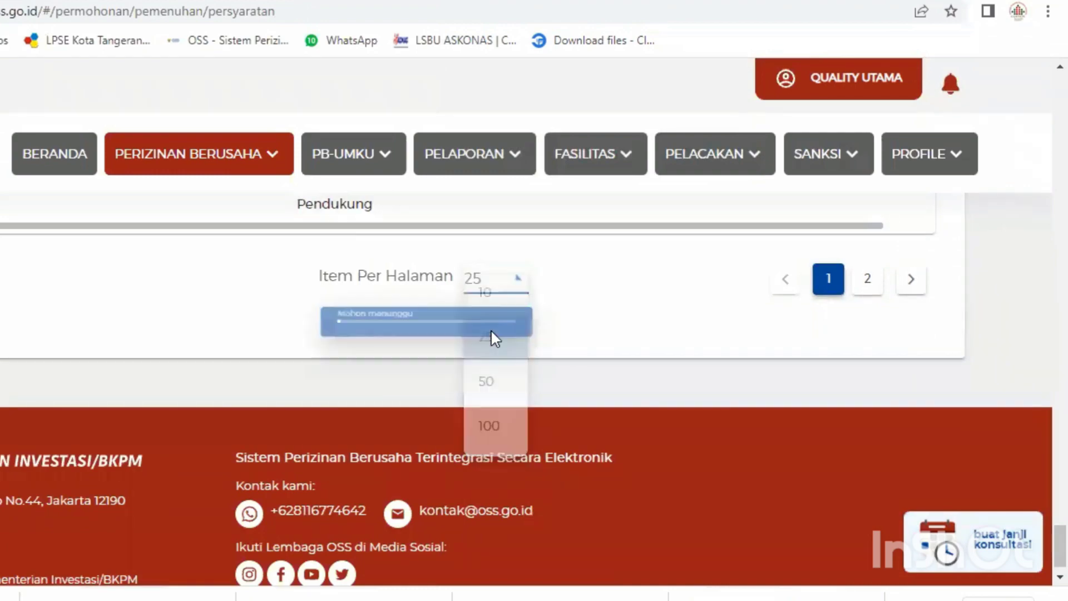
pyautogui.click(488, 337)
# - Locate the KBLI 42911 entry in the list and highlight its fulfilment status to check it
pyautogui.scroll(3, 520, 378)
pyautogui.scroll(-12, 497, 391)
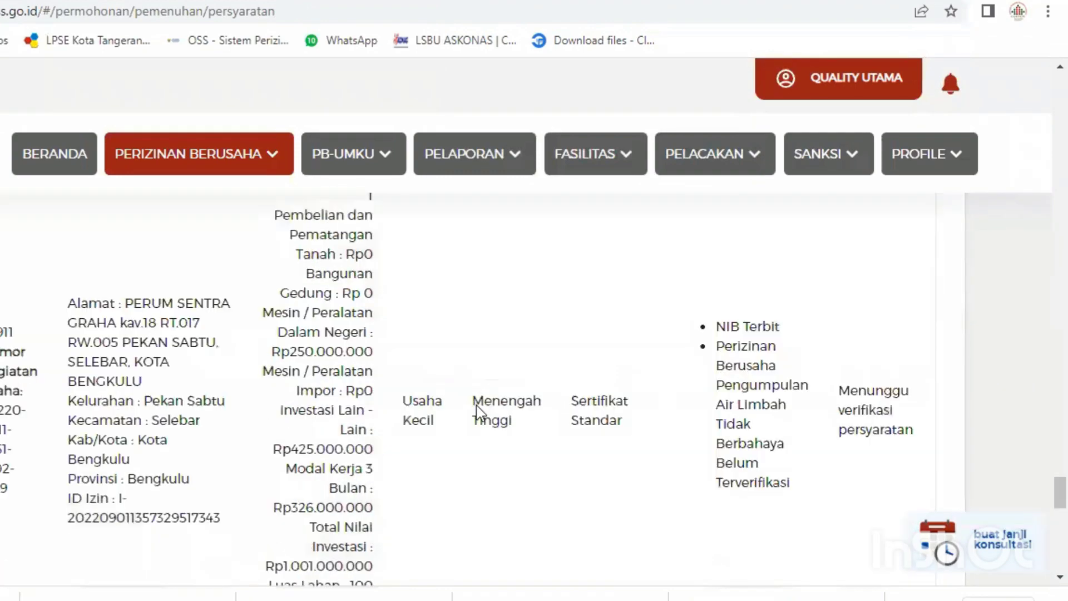
pyautogui.scroll(6, 480, 410)
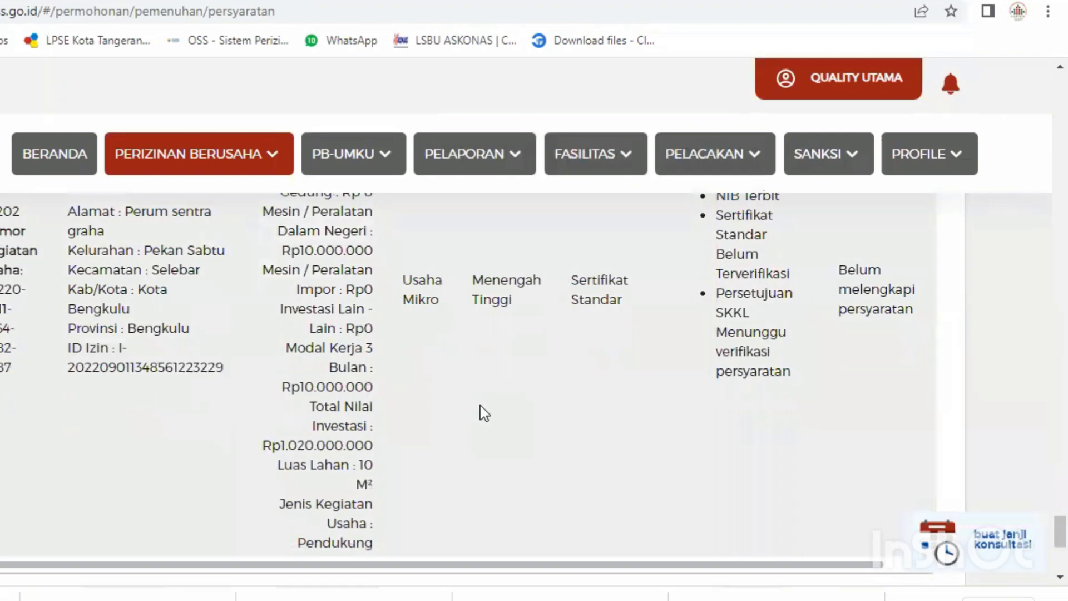
pyautogui.scroll(5, 484, 413)
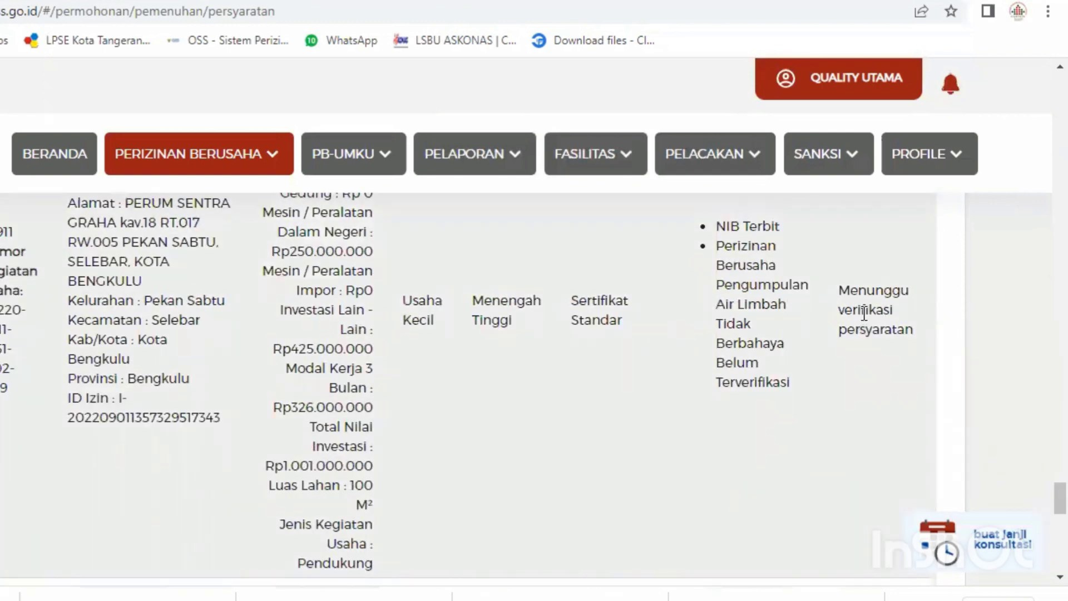
pyautogui.scroll(2, 864, 314)
pyautogui.moveTo(840, 379); pyautogui.dragTo(873, 448)
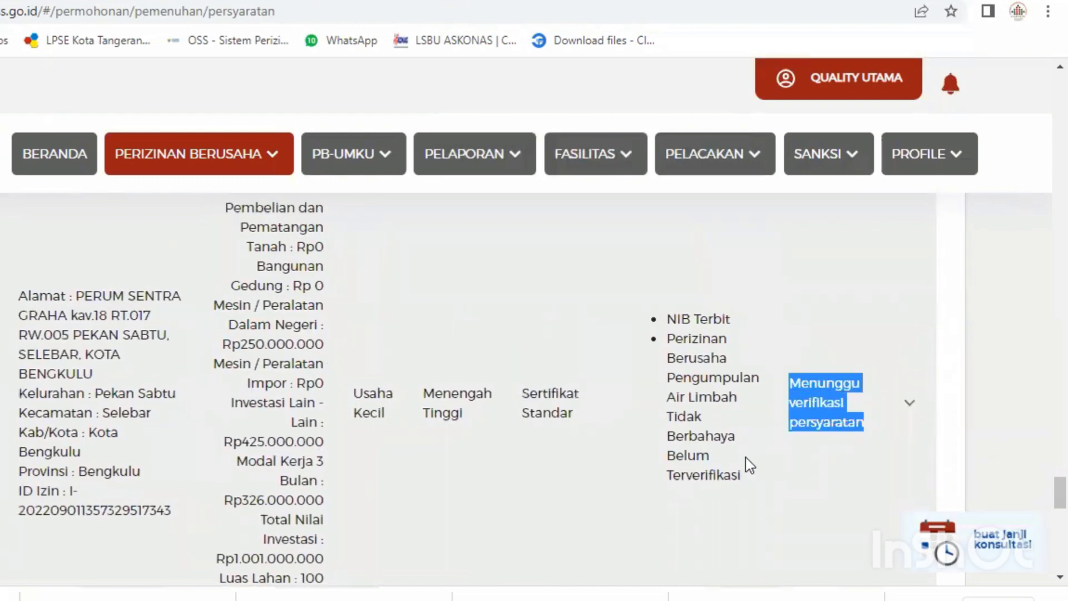
pyautogui.scroll(-2, 749, 465)
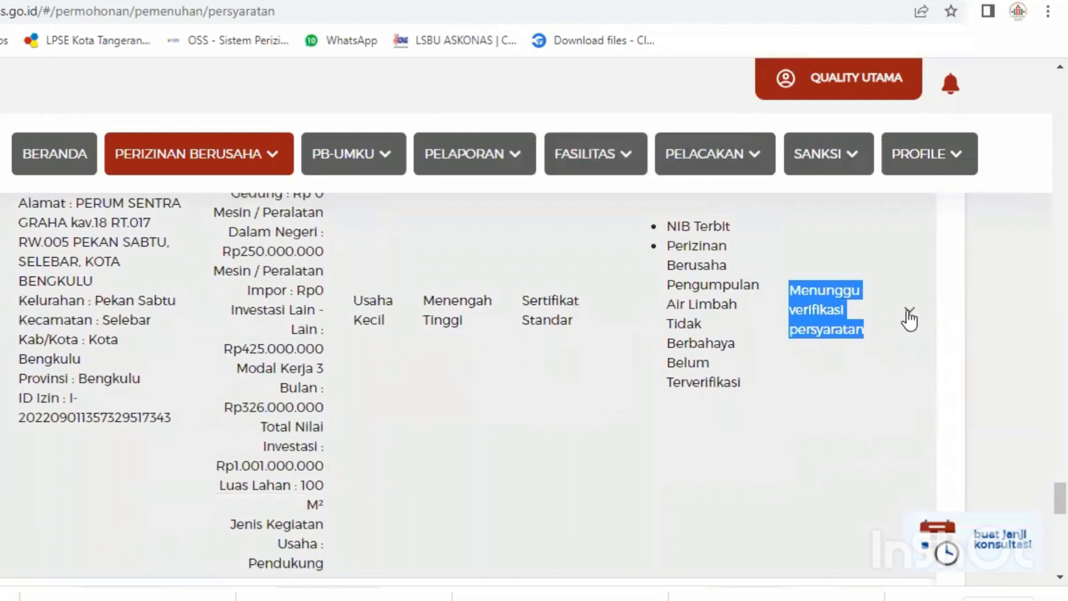
# - Expand the KBLI 42911 entry and open its submitted requirement data
pyautogui.click(909, 316)
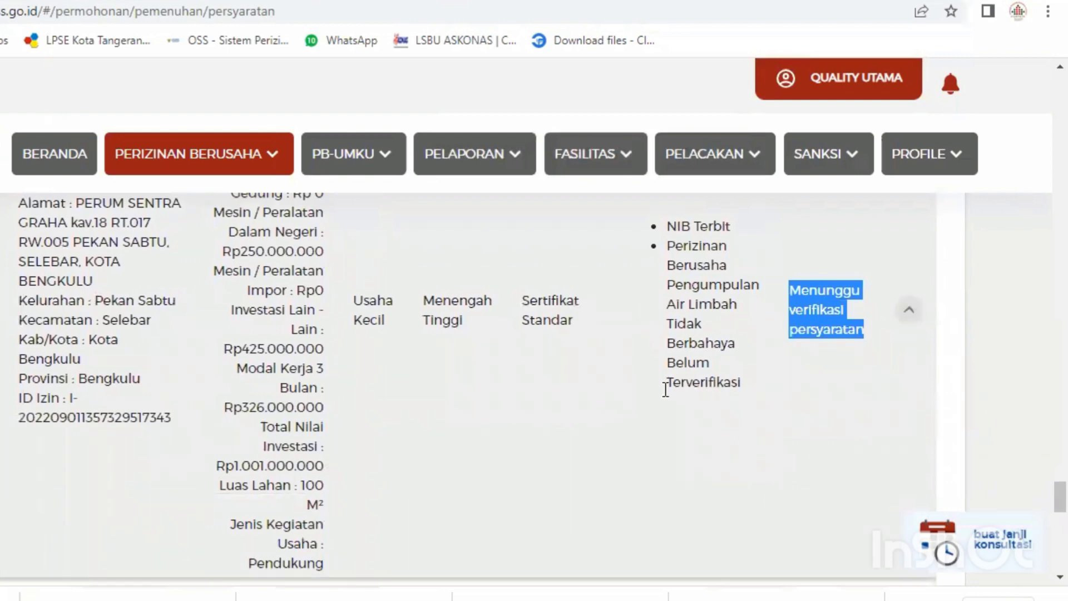
pyautogui.scroll(-5, 604, 425)
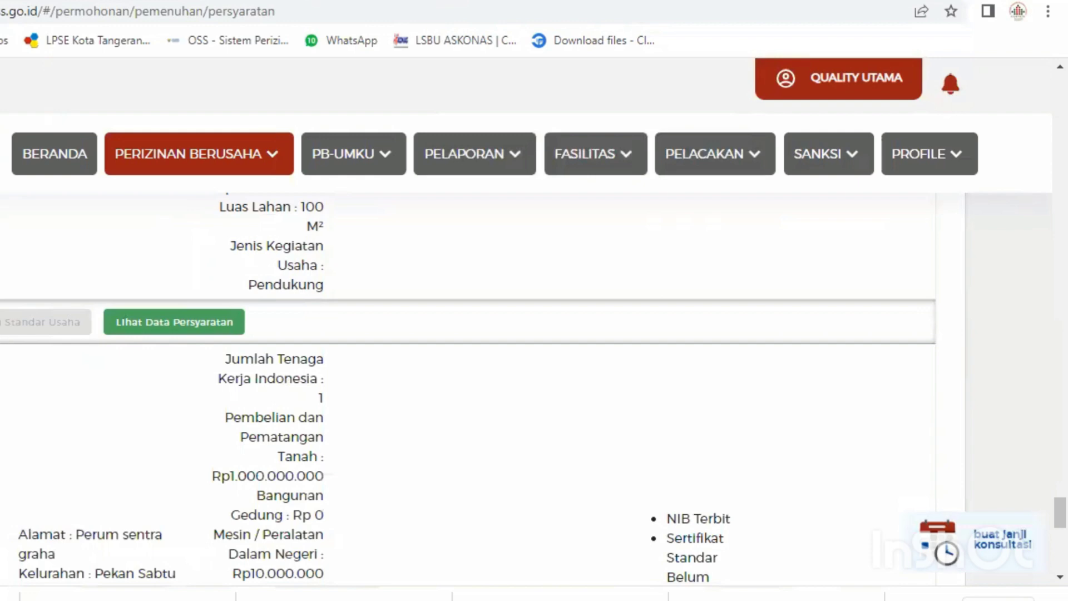
pyautogui.click(153, 328)
pyautogui.scroll(-5, 362, 366)
pyautogui.scroll(5, 366, 374)
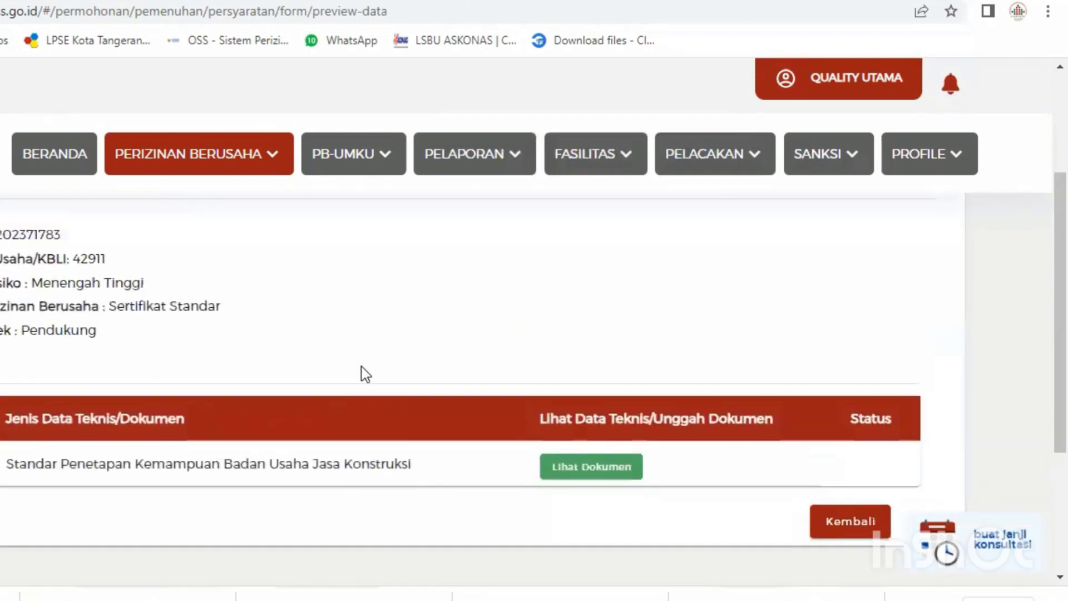
pyautogui.scroll(-3, 390, 459)
# - Preview the uploaded construction business capability document, check its company and KBLI details, and return to the business activity list
pyautogui.click(594, 379)
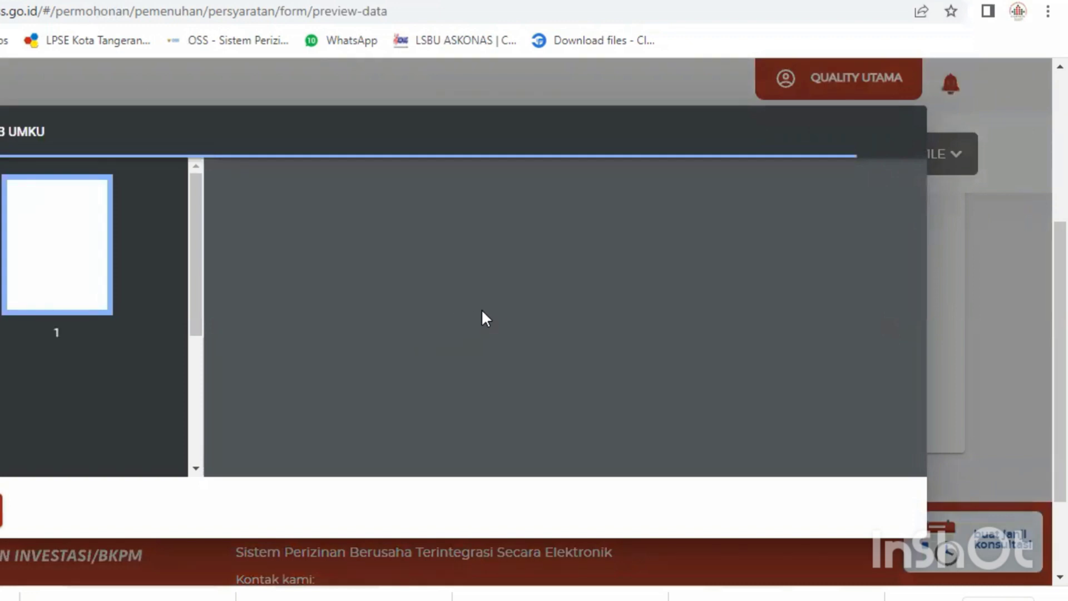
pyautogui.scroll(-3, 490, 323)
pyautogui.scroll(-3, 495, 330)
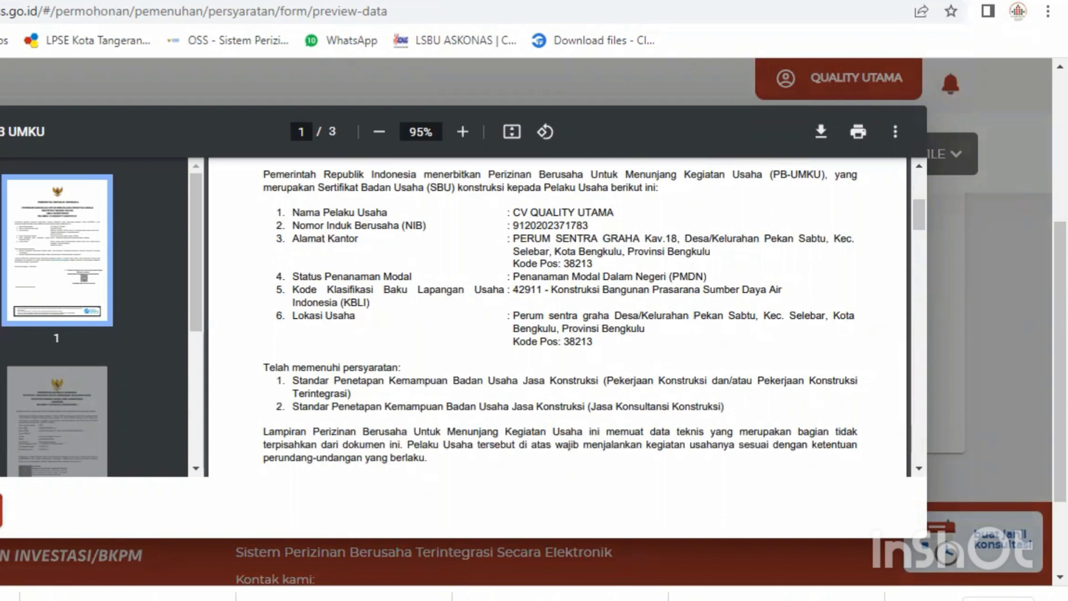
pyautogui.click(1, 511)
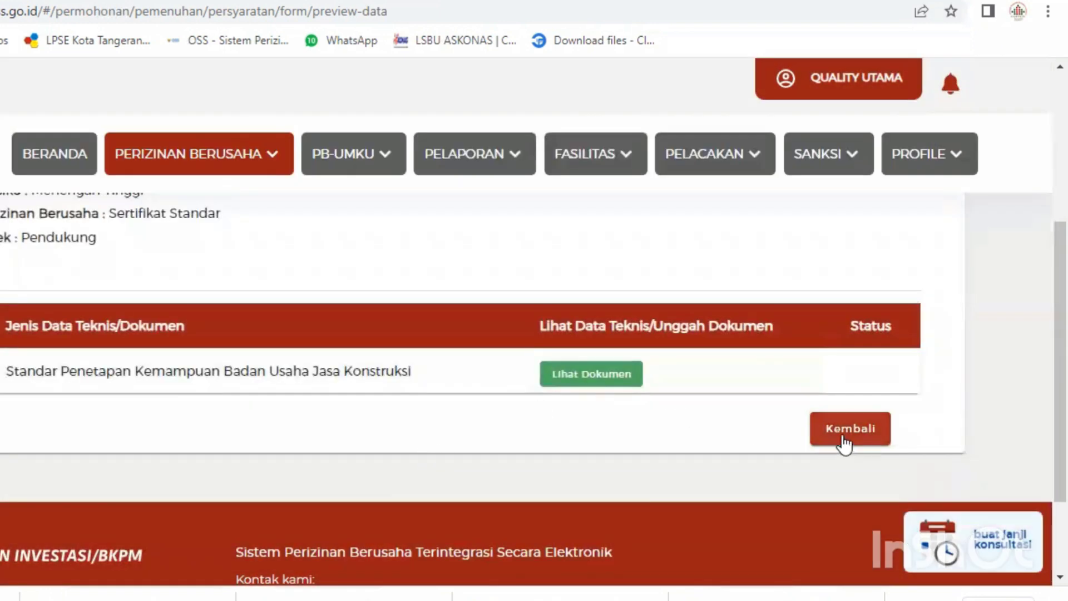
pyautogui.click(847, 430)
# - Browse the business activity list through to page 2 and check the fulfilment status of the KBLI 42911 entry
pyautogui.scroll(-6, 334, 439)
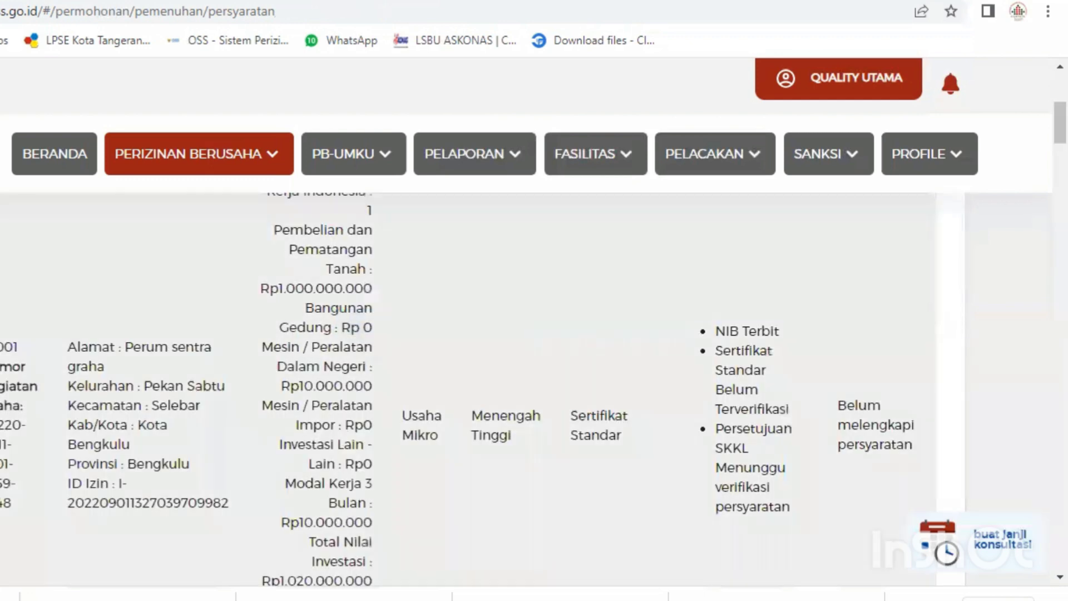
pyautogui.press('F5')
pyautogui.scroll(-5, 285, 422)
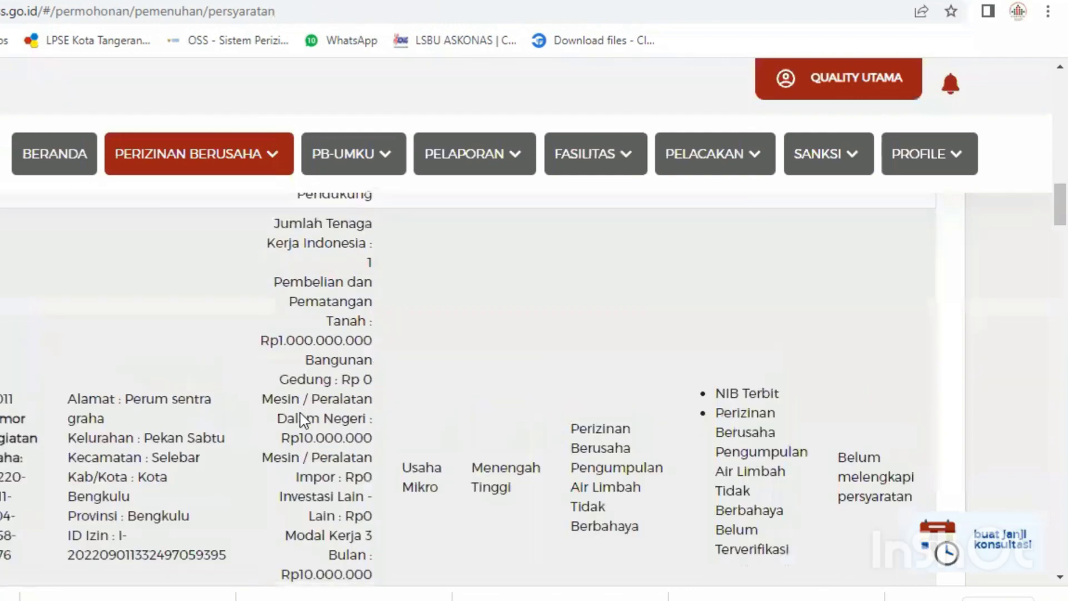
pyautogui.scroll(-5, 315, 407)
pyautogui.scroll(-15, 324, 400)
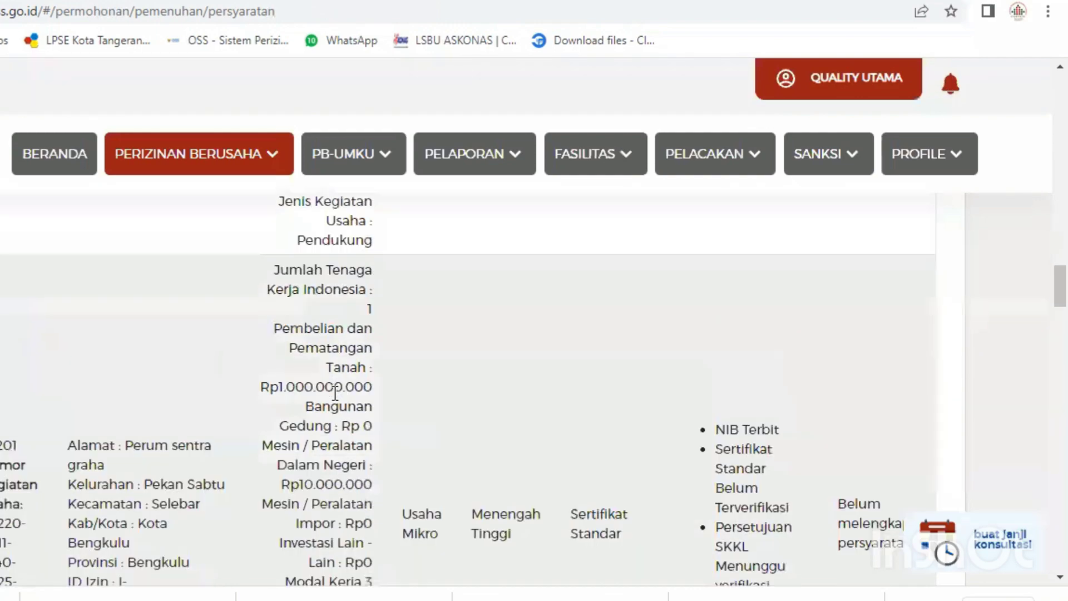
pyautogui.scroll(-10, 341, 394)
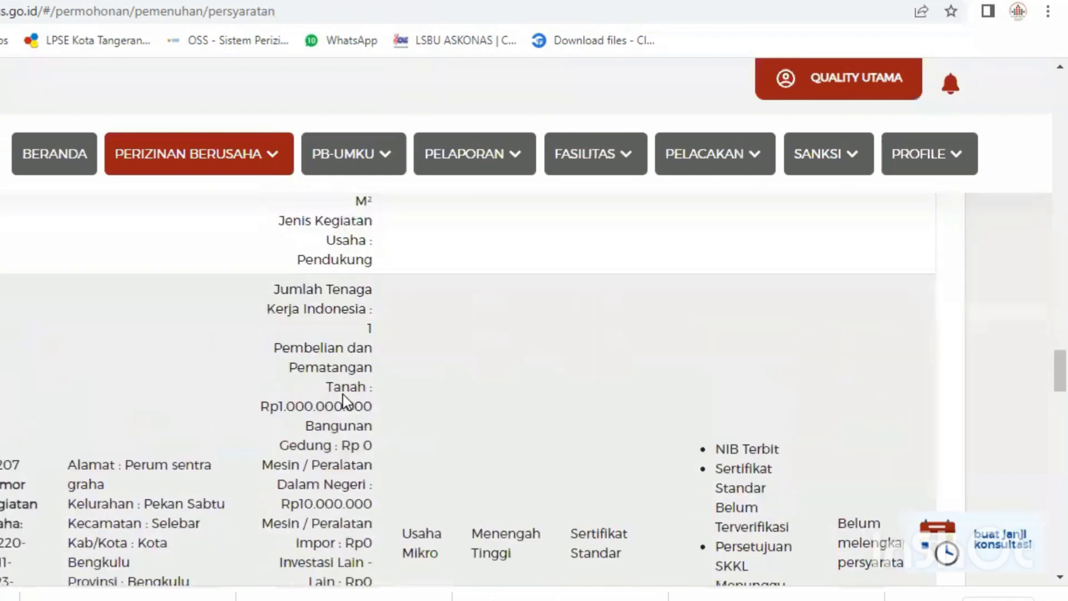
pyautogui.scroll(-3, 354, 378)
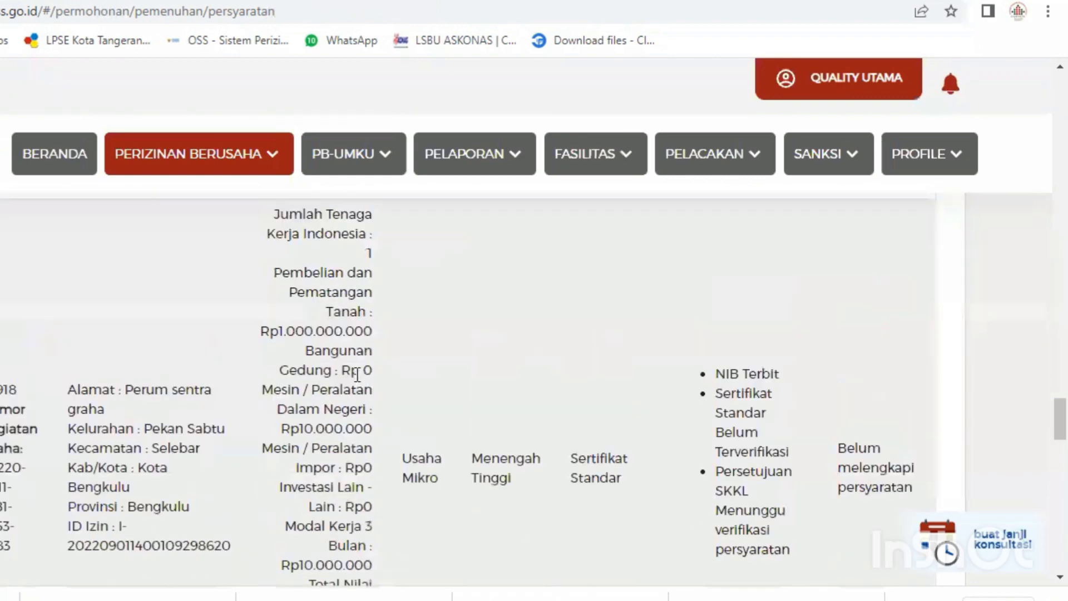
pyautogui.scroll(-10, 359, 373)
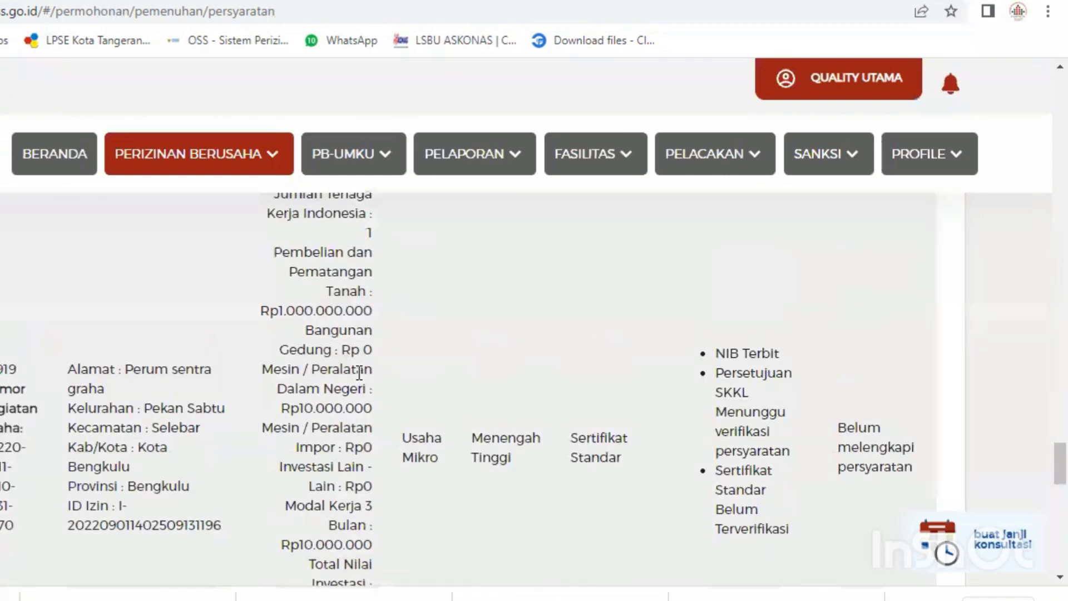
pyautogui.scroll(-15, 359, 372)
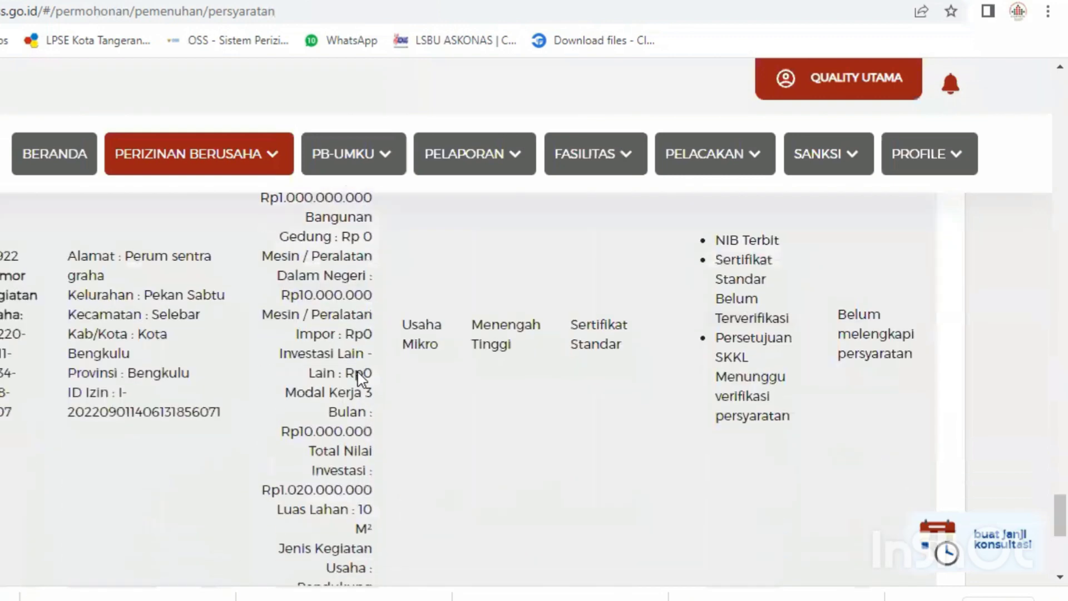
pyautogui.scroll(-3, 359, 373)
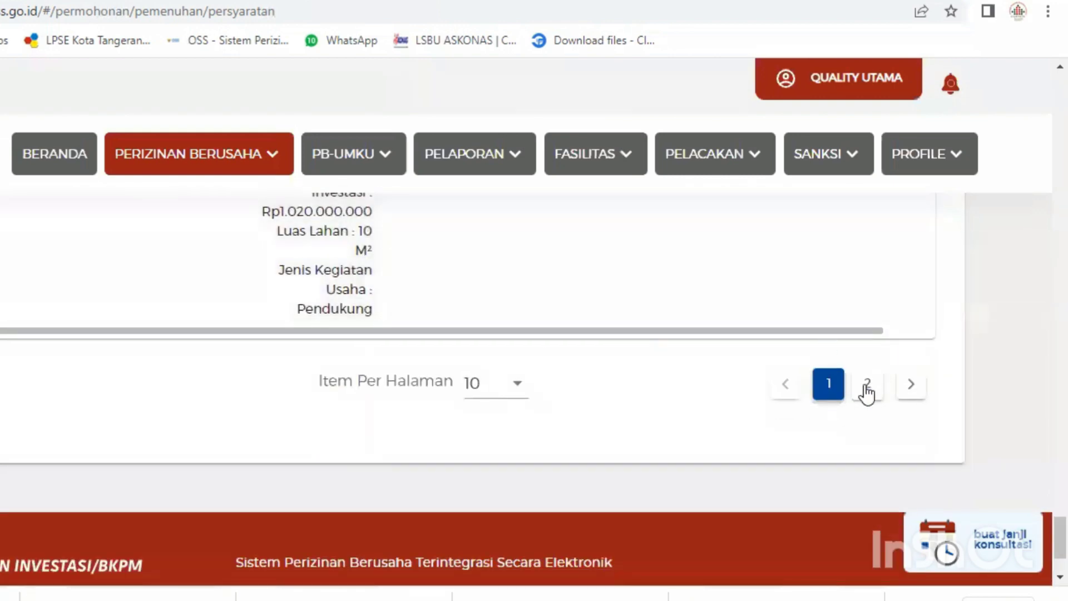
pyautogui.click(867, 384)
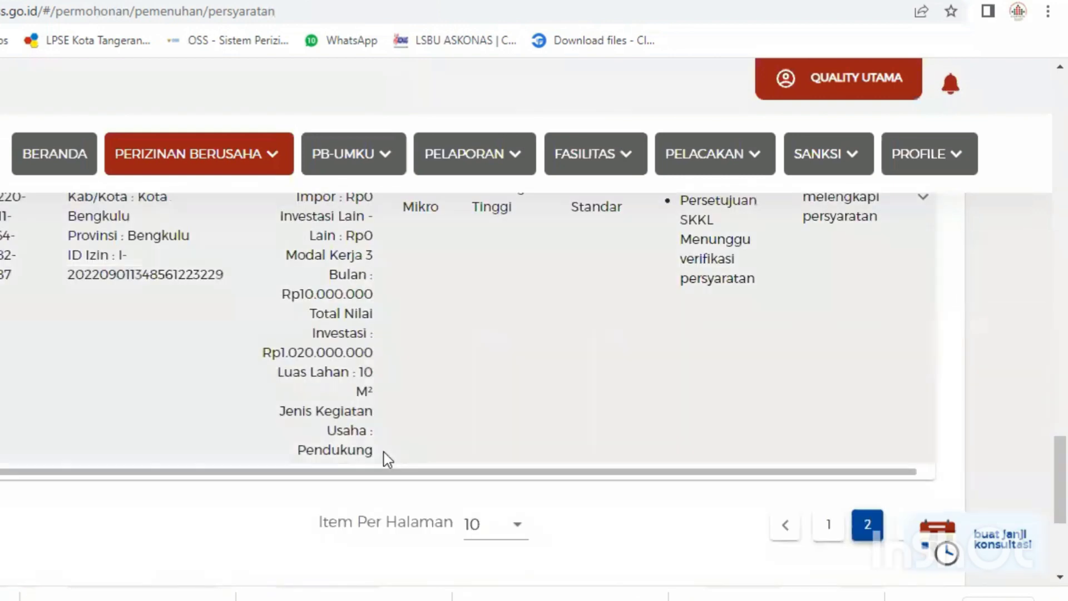
pyautogui.scroll(8, 388, 450)
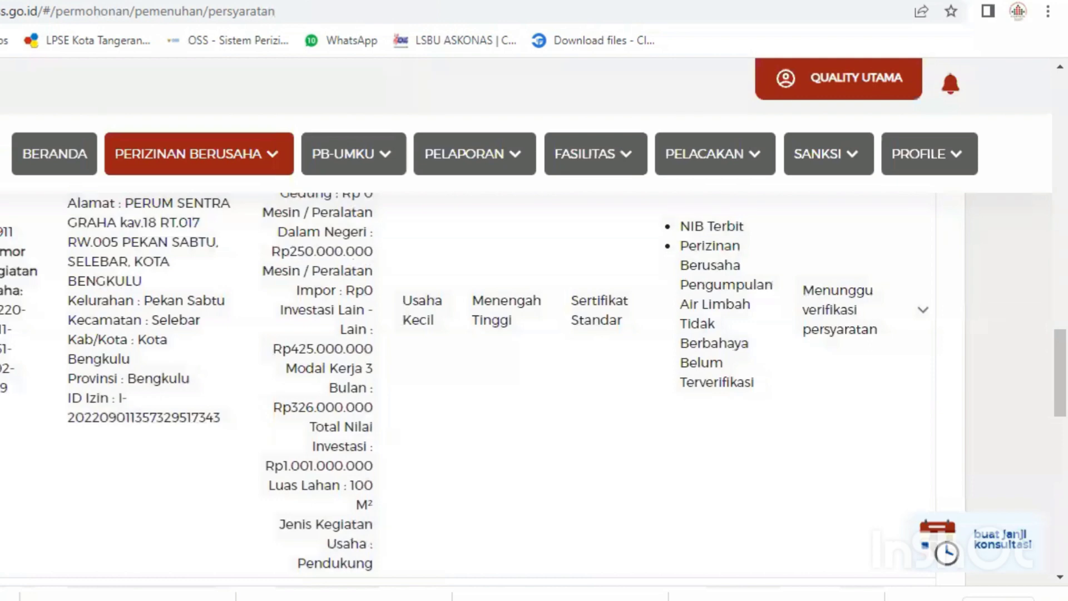
# - Reload the business activity list, return to page 2 and recheck the KBLI 42911 entry's licence and requirement status
pyautogui.press('F5')
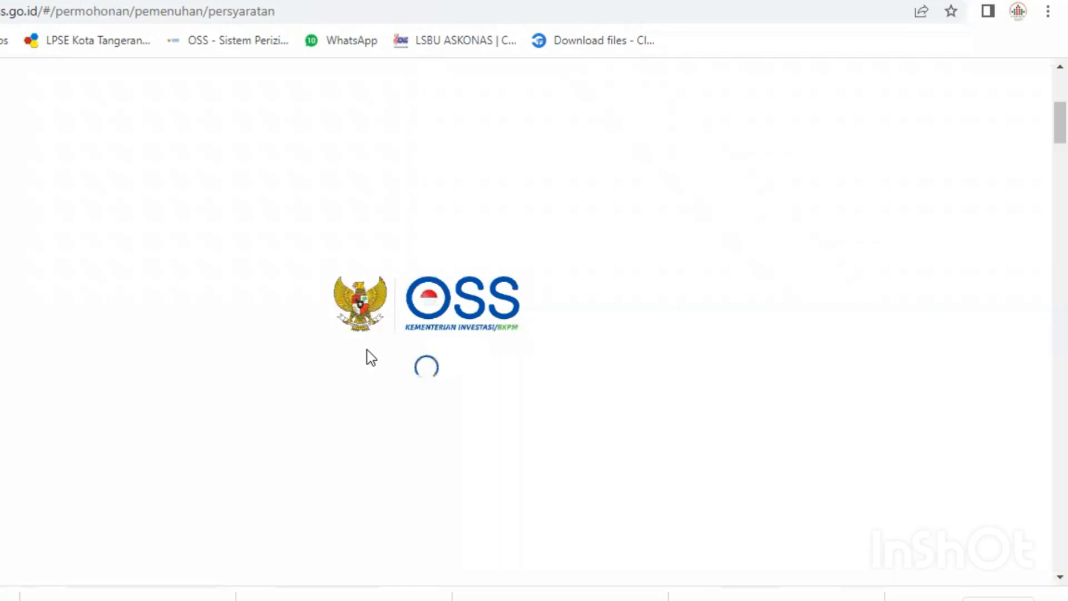
pyautogui.scroll(-5, 372, 346)
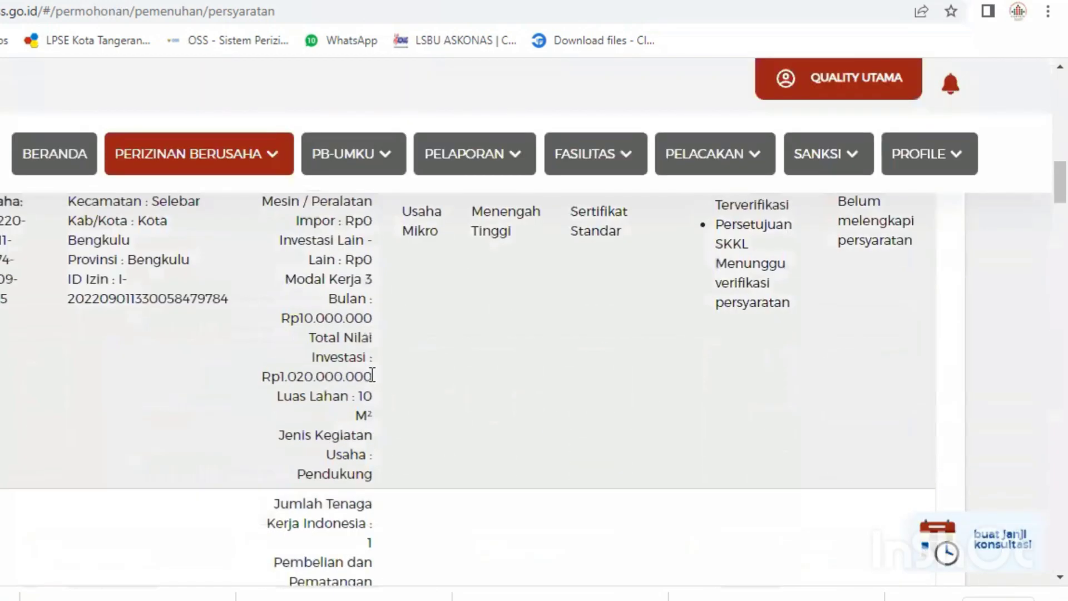
pyautogui.scroll(-5, 373, 384)
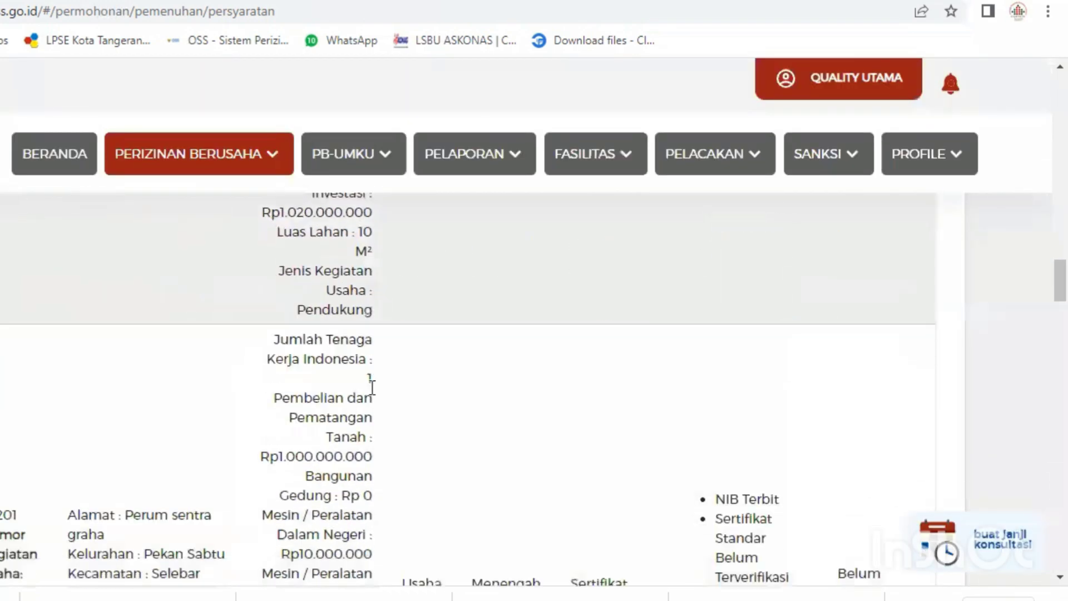
pyautogui.scroll(-9, 375, 387)
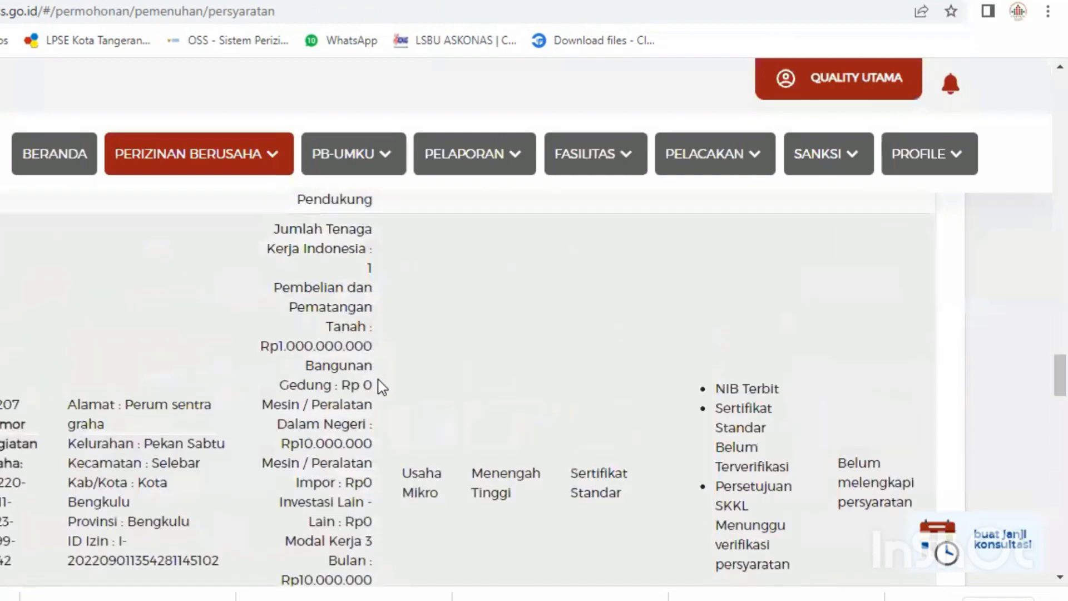
pyautogui.scroll(-10, 378, 379)
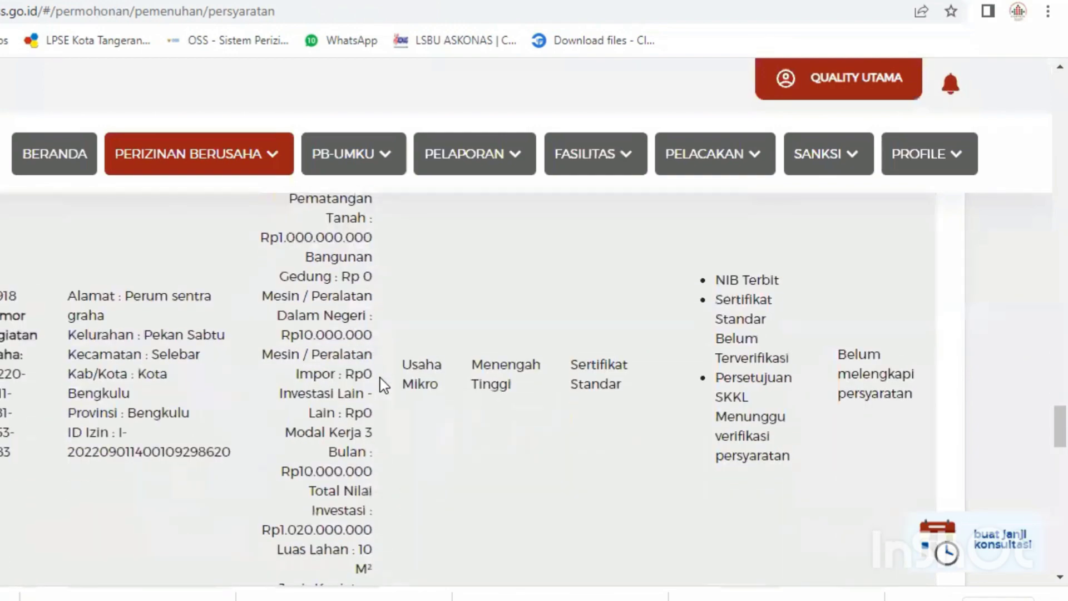
pyautogui.scroll(-10, 383, 374)
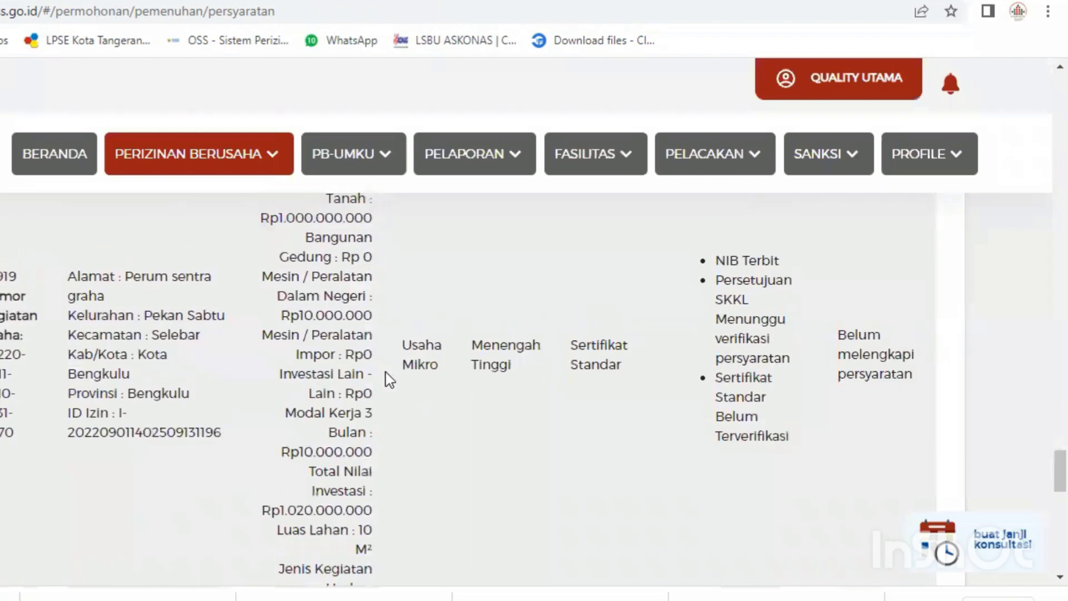
pyautogui.scroll(-6, 385, 372)
pyautogui.scroll(-3, 386, 372)
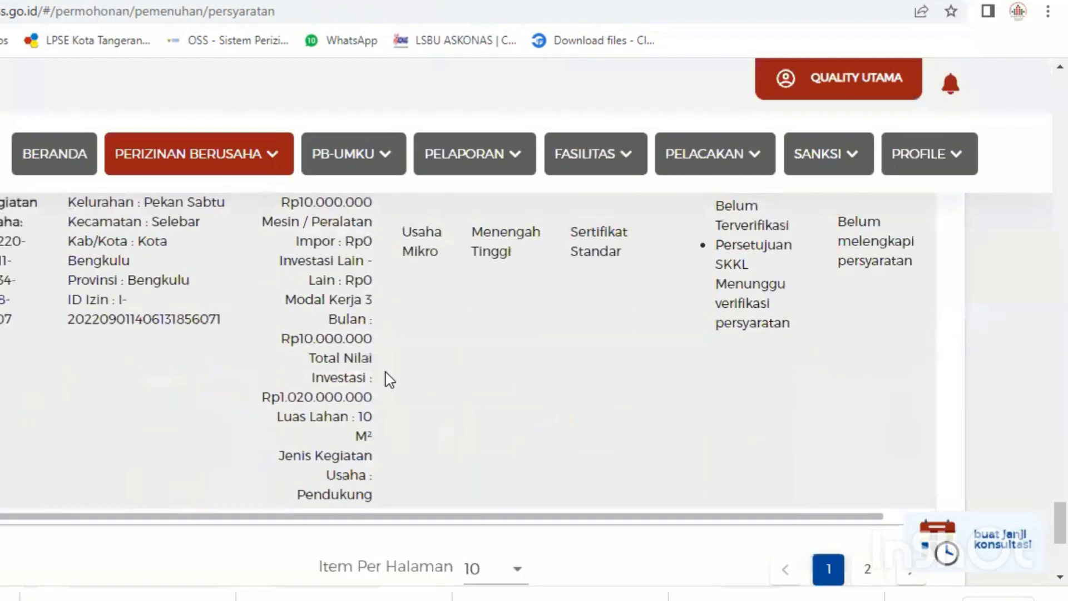
pyautogui.scroll(-5, 409, 385)
pyautogui.click(867, 388)
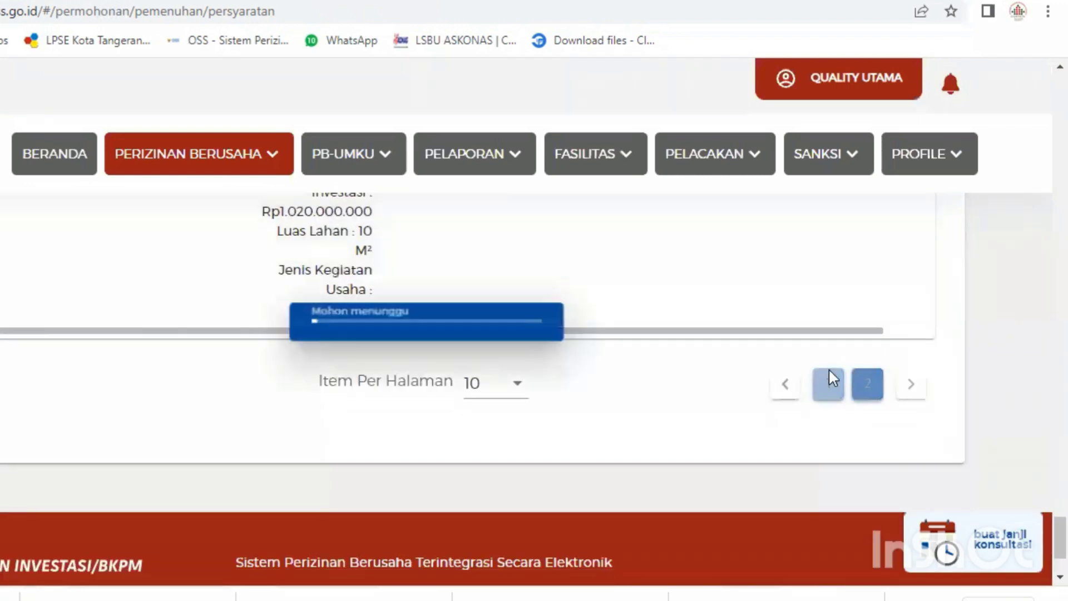
pyautogui.scroll(15, 616, 396)
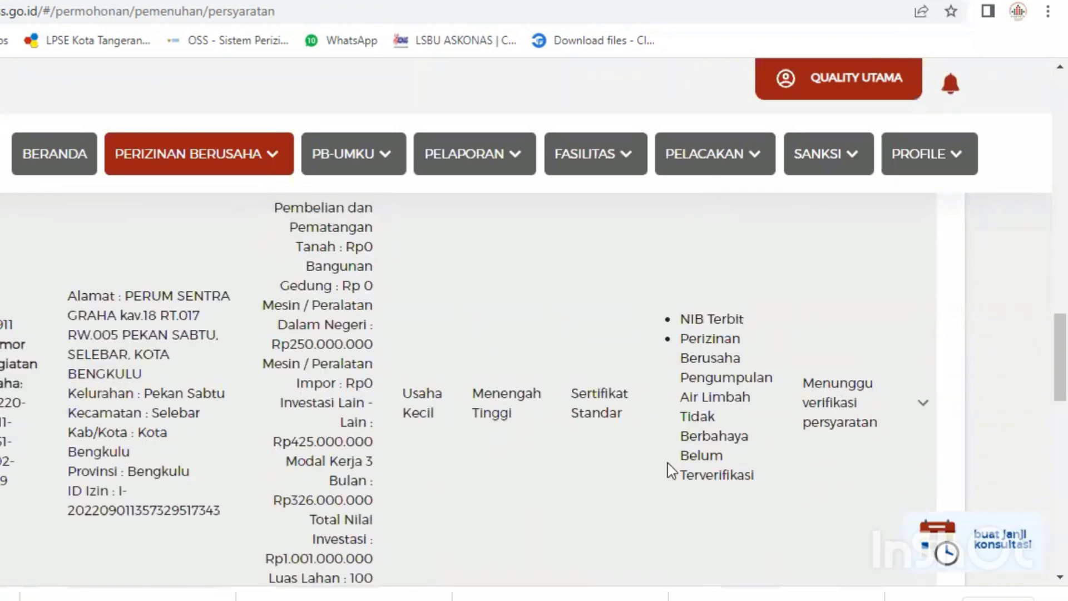
pyautogui.scroll(-5, 519, 509)
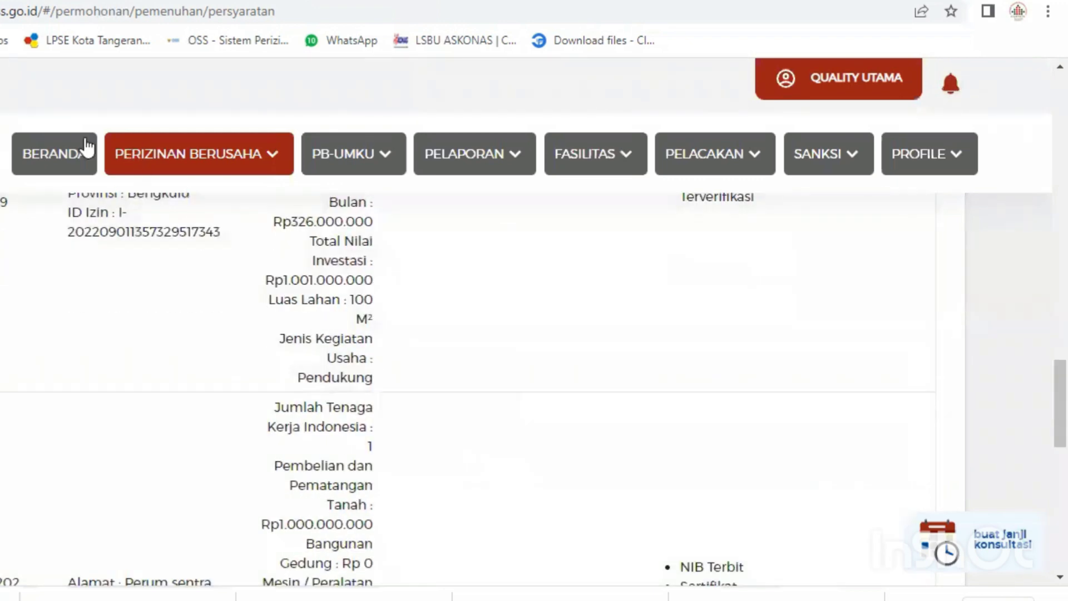
pyautogui.scroll(4, 228, 449)
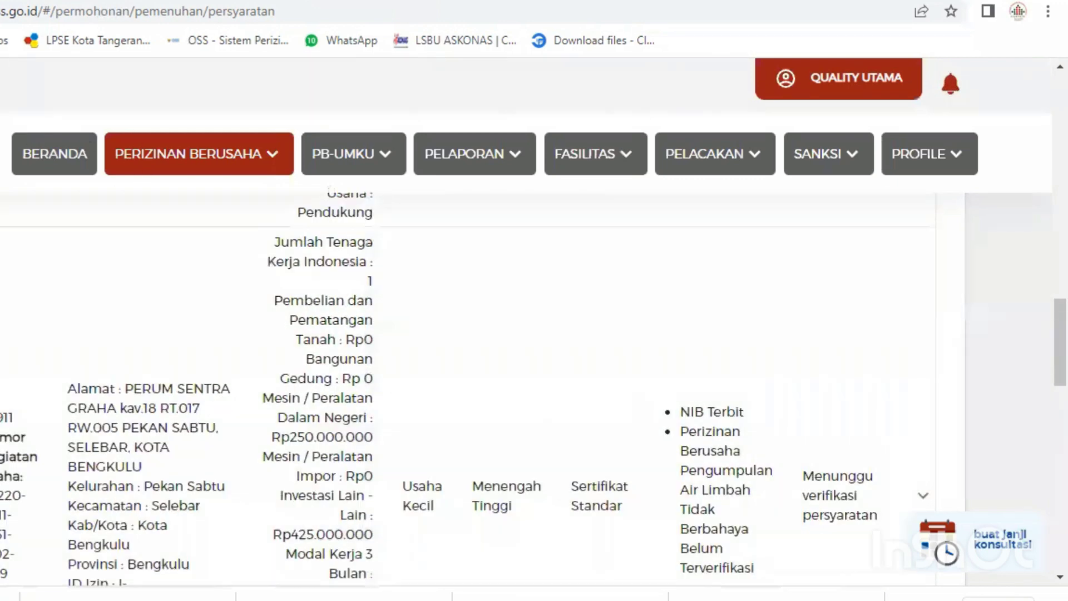
# - Refresh the list once more, reopen page 2 and examine the statuses of the KBLI 42911 entry and the entry below it
pyautogui.press('F5')
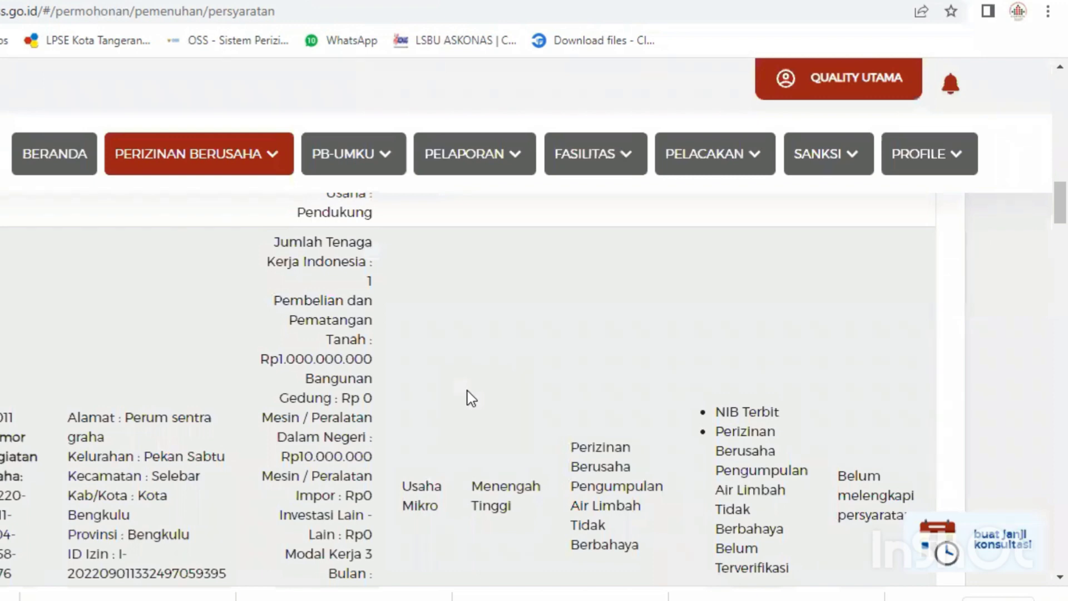
pyautogui.scroll(-5, 473, 378)
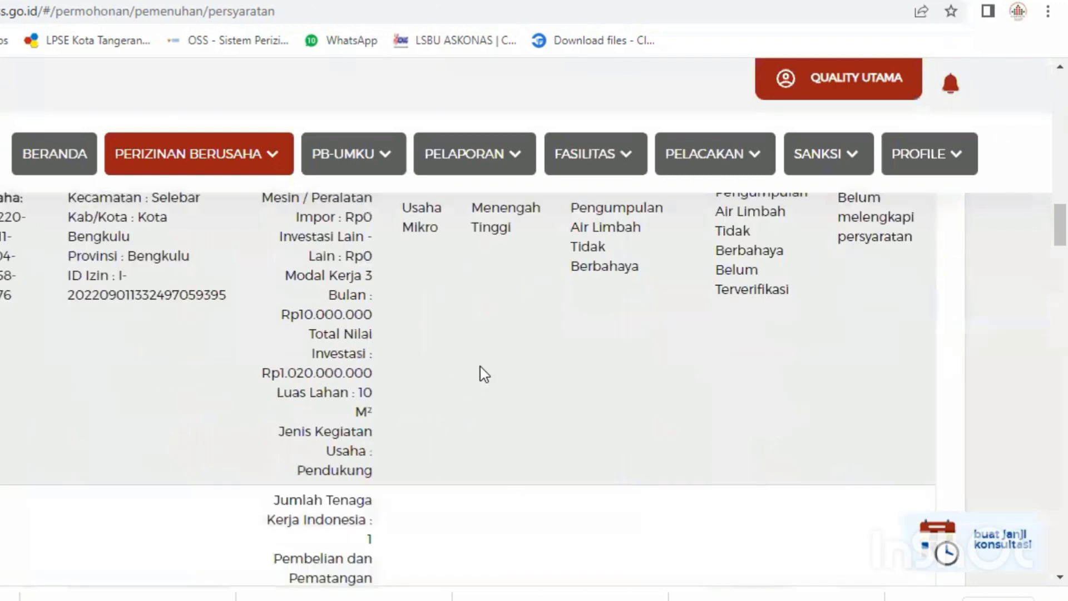
pyautogui.scroll(-10, 517, 375)
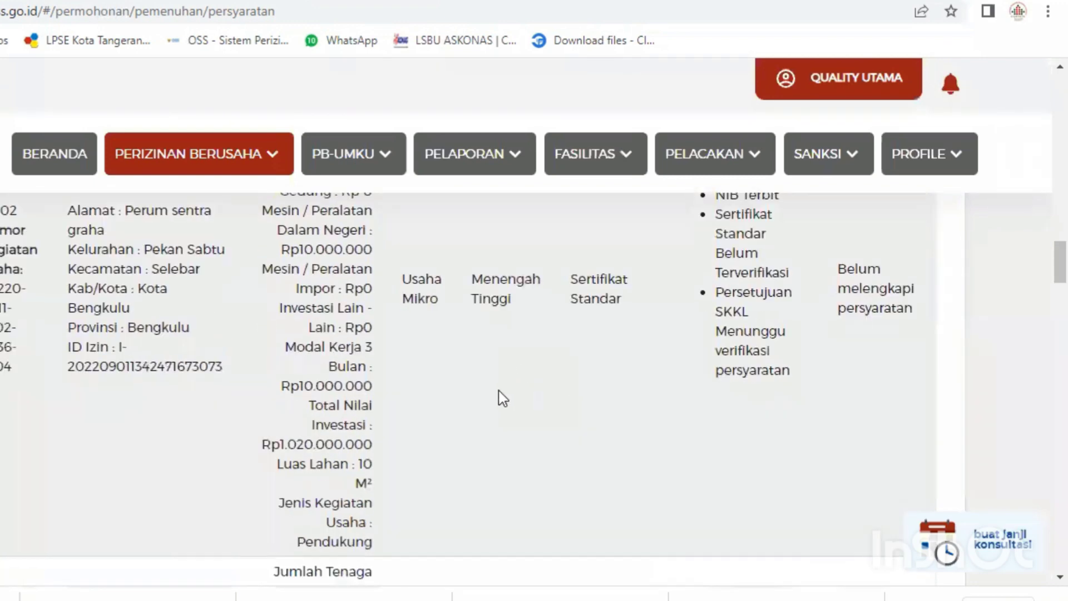
pyautogui.scroll(-7, 503, 398)
pyautogui.scroll(-12, 504, 397)
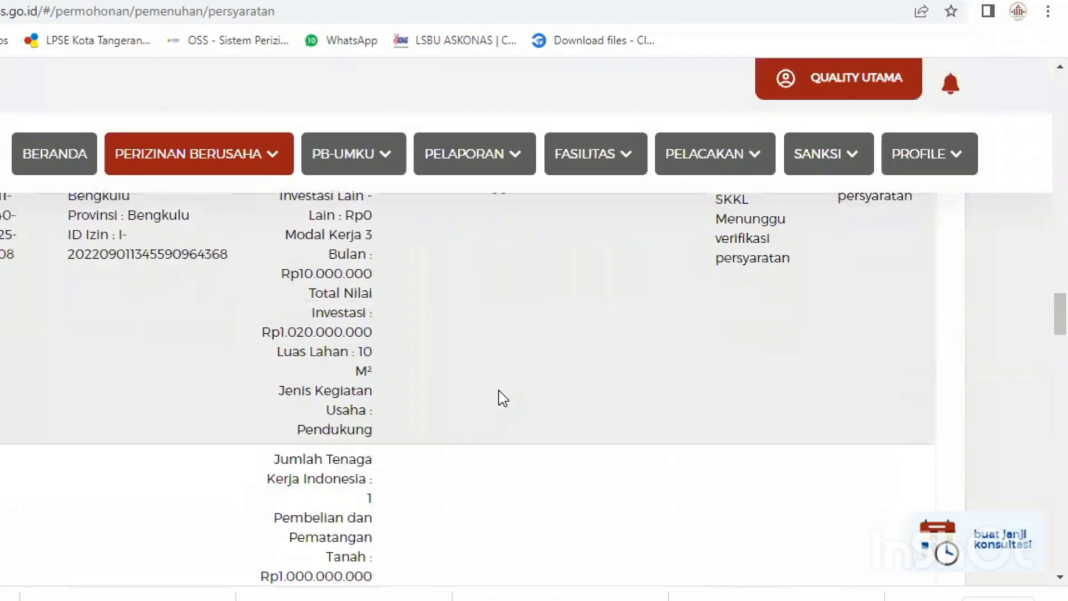
pyautogui.scroll(-7, 506, 385)
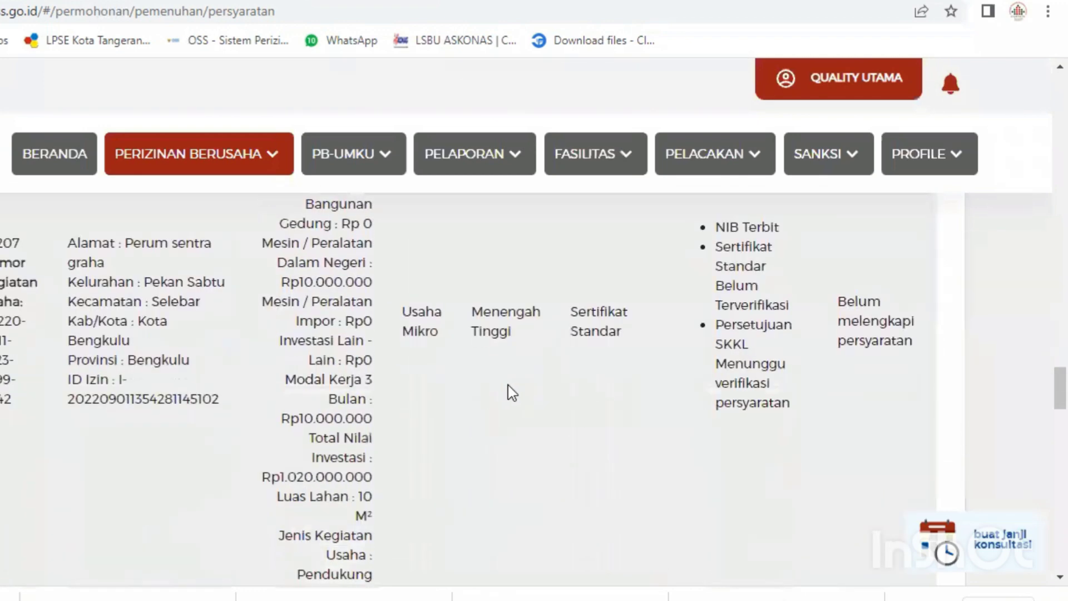
pyautogui.scroll(-4, 512, 385)
pyautogui.scroll(4, 519, 381)
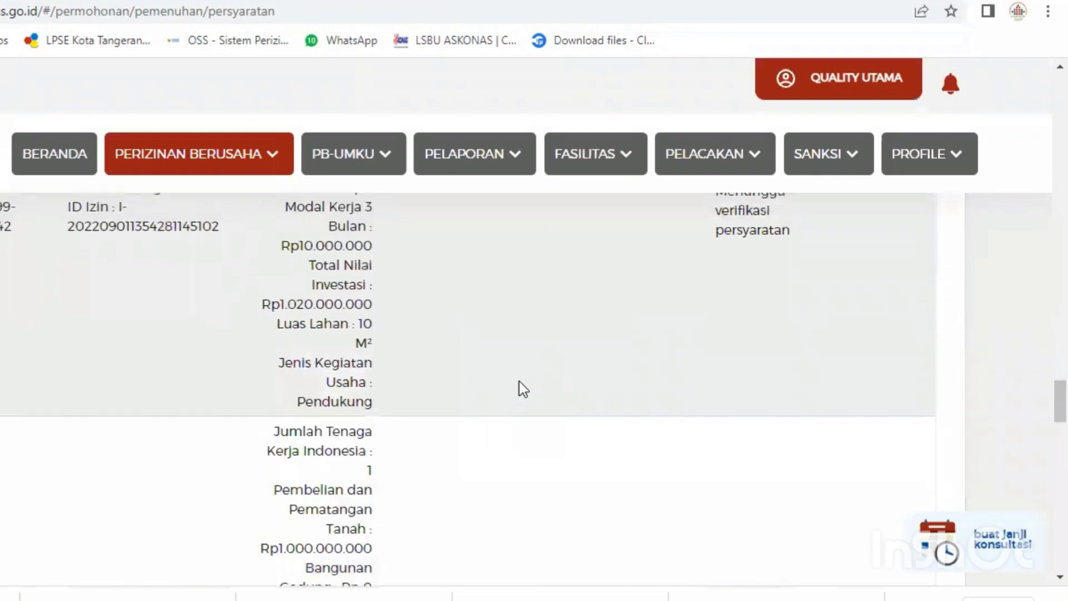
pyautogui.scroll(-12, 522, 385)
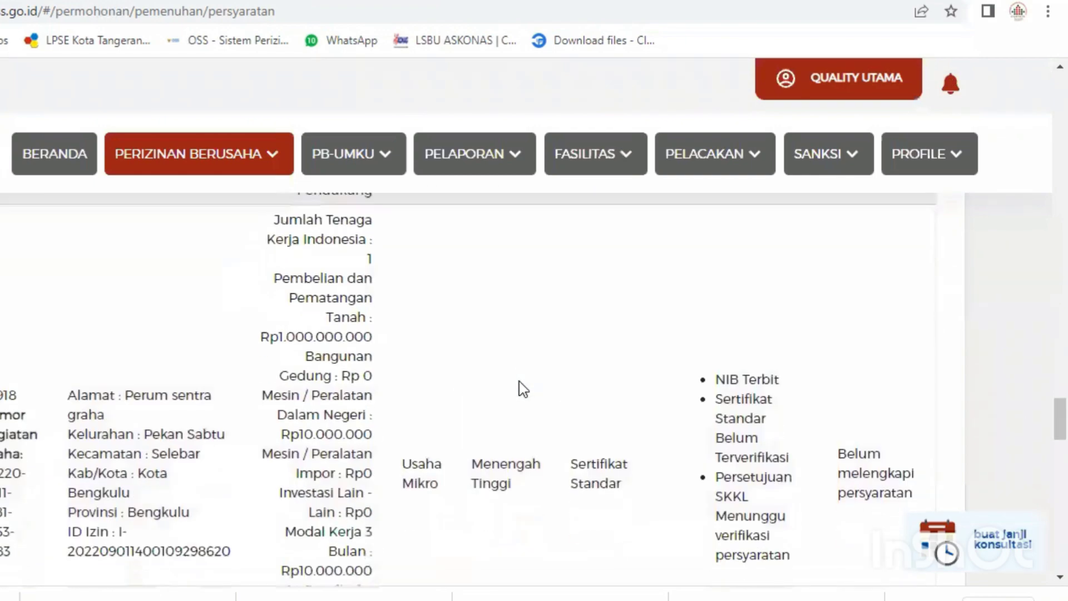
pyautogui.scroll(-8, 517, 421)
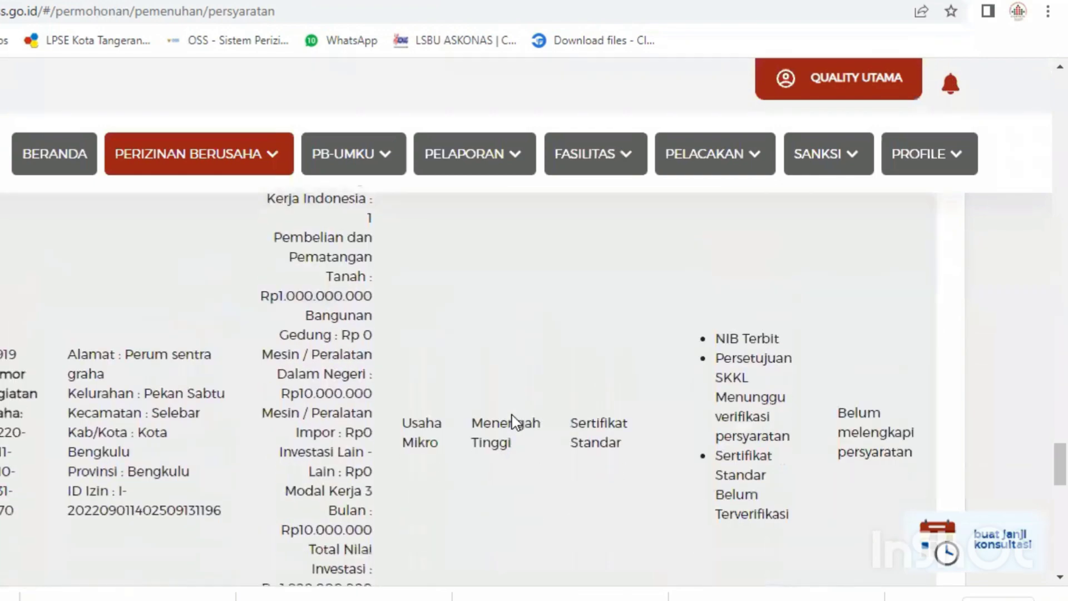
pyautogui.scroll(-4, 516, 423)
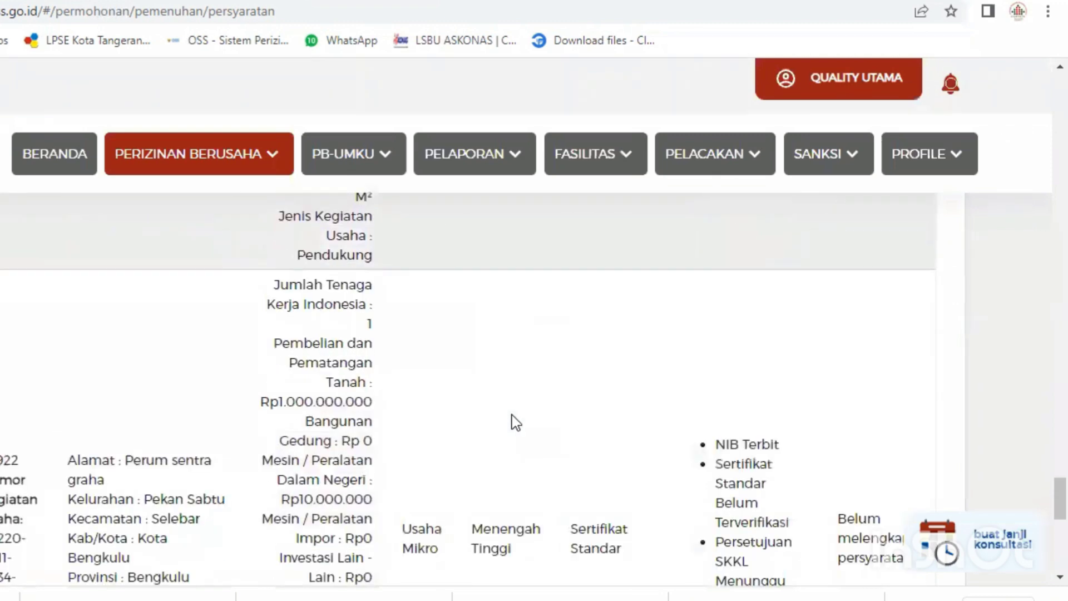
pyautogui.scroll(-10, 514, 422)
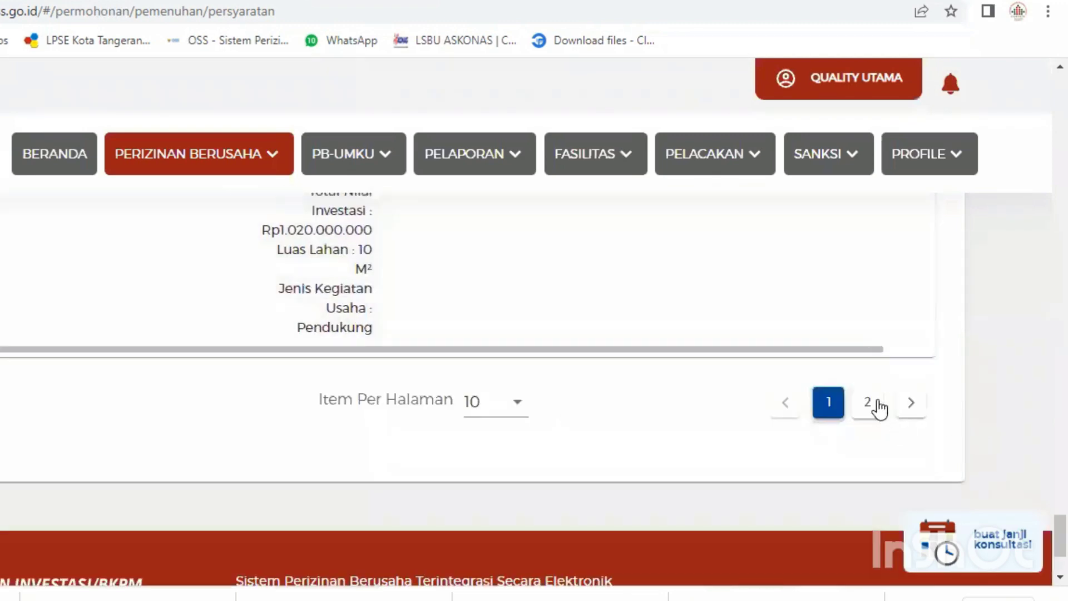
pyautogui.click(880, 411)
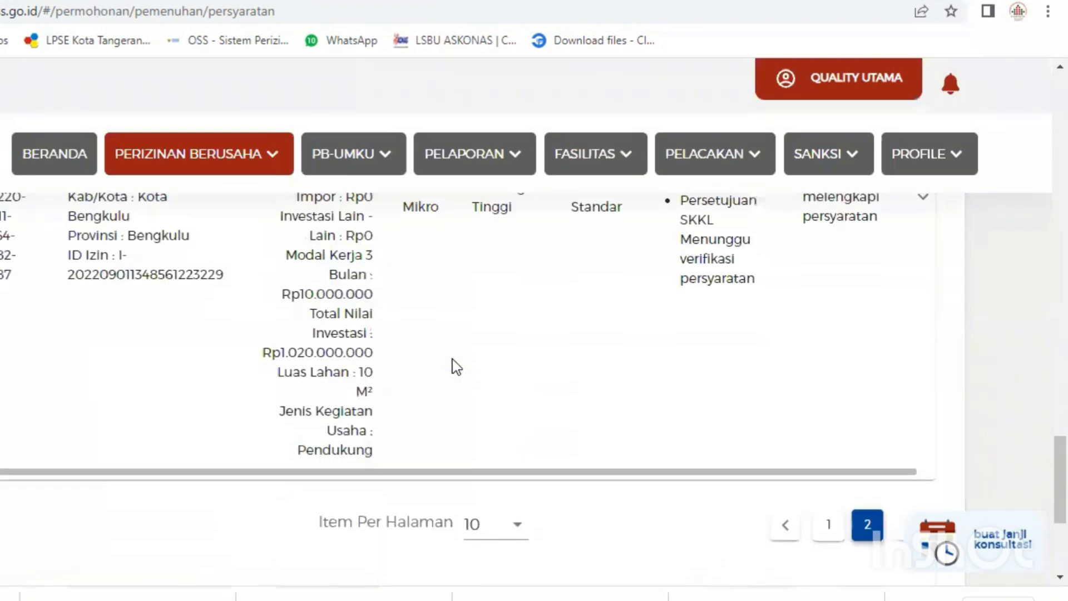
pyautogui.scroll(12, 453, 362)
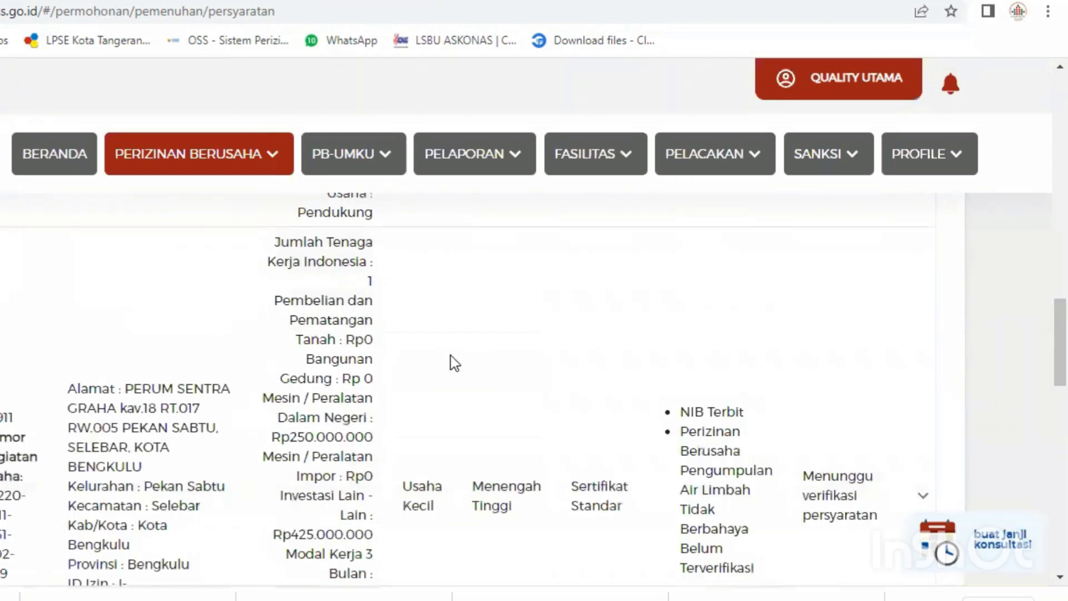
pyautogui.scroll(-4, 451, 357)
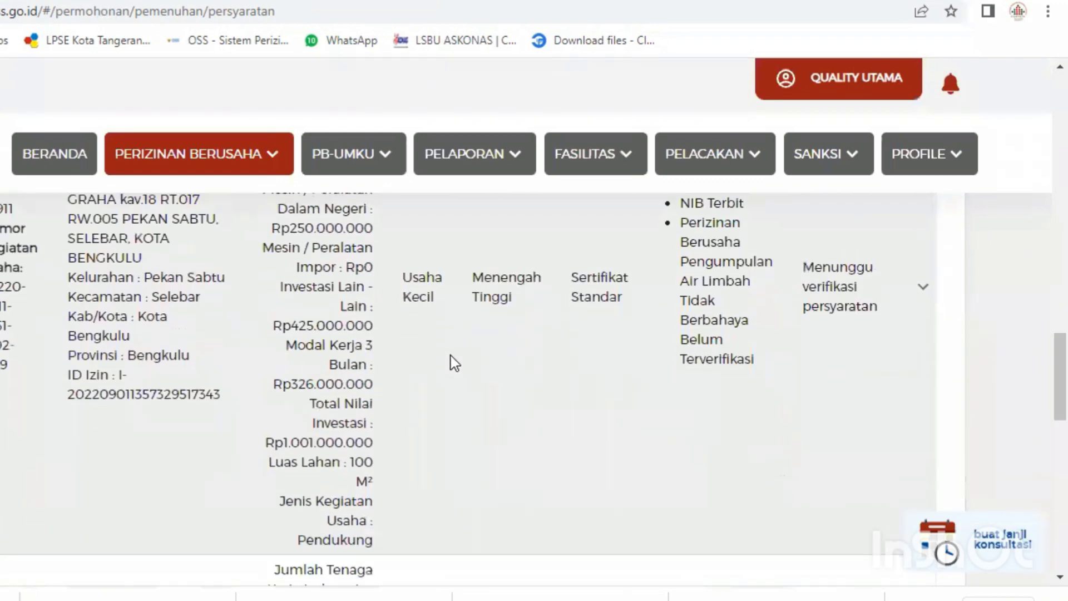
pyautogui.scroll(-8, 451, 359)
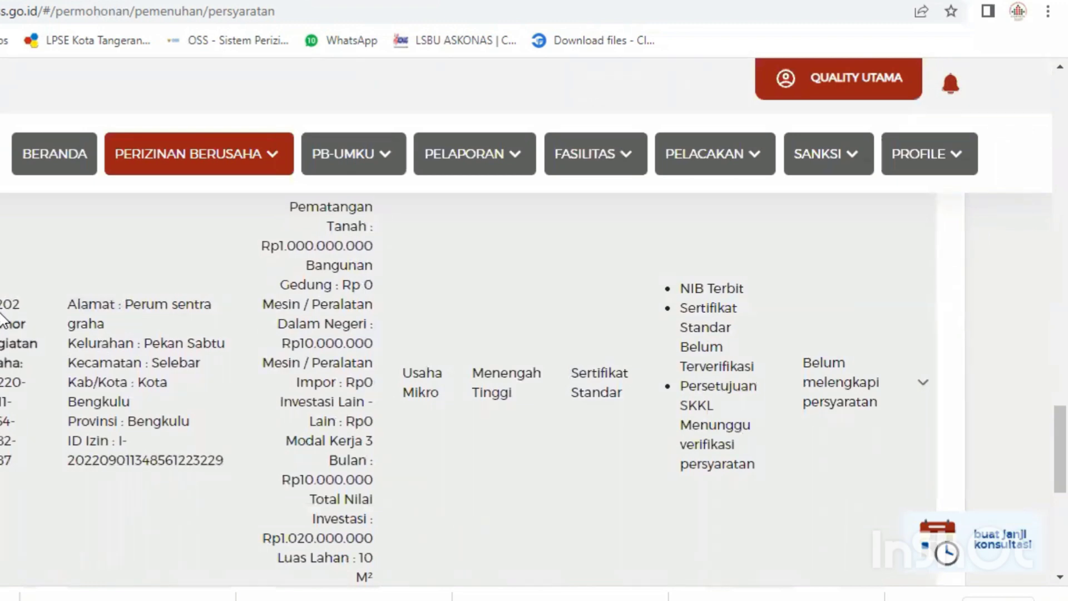
# - Examine the KBLI 42202 entry's business activity details and the SKKL approval line in its licensing status
pyautogui.moveTo(11, 303); pyautogui.dragTo(32, 465)
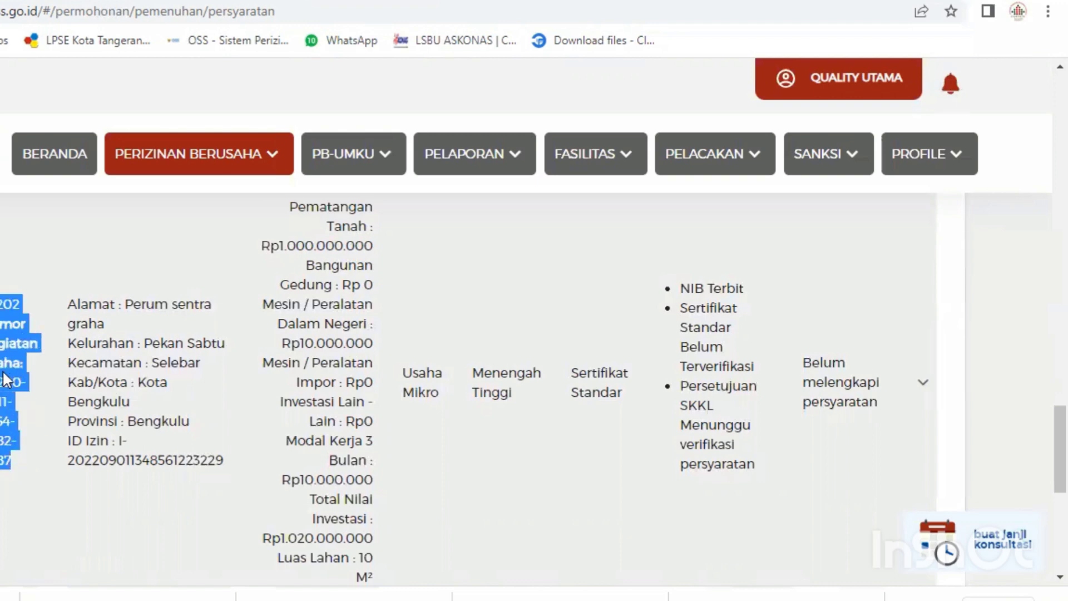
pyautogui.scroll(-2, 653, 453)
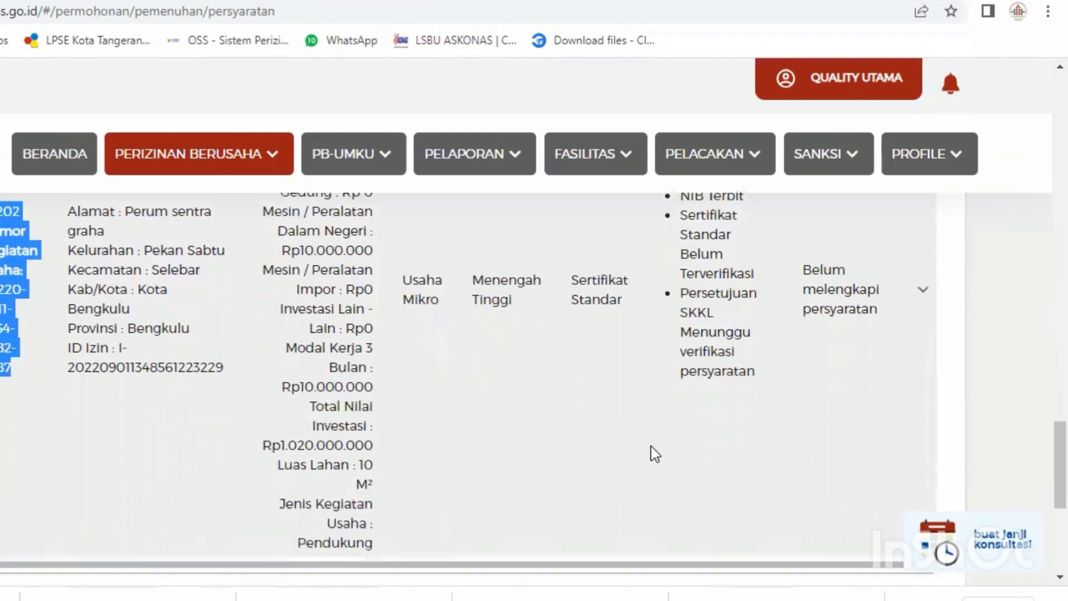
pyautogui.scroll(2, 655, 454)
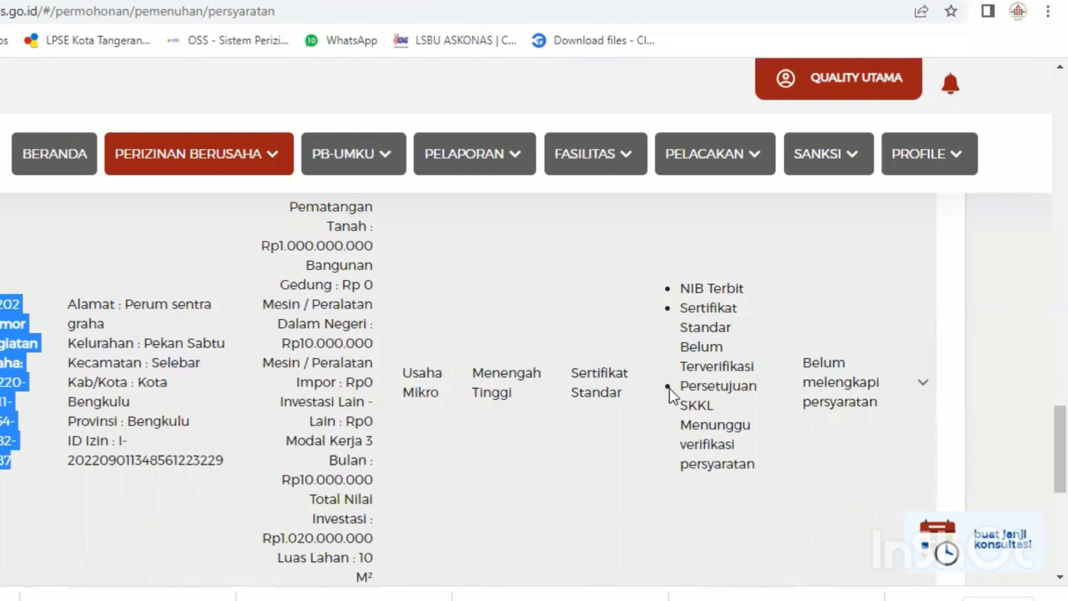
pyautogui.moveTo(682, 386); pyautogui.dragTo(761, 472)
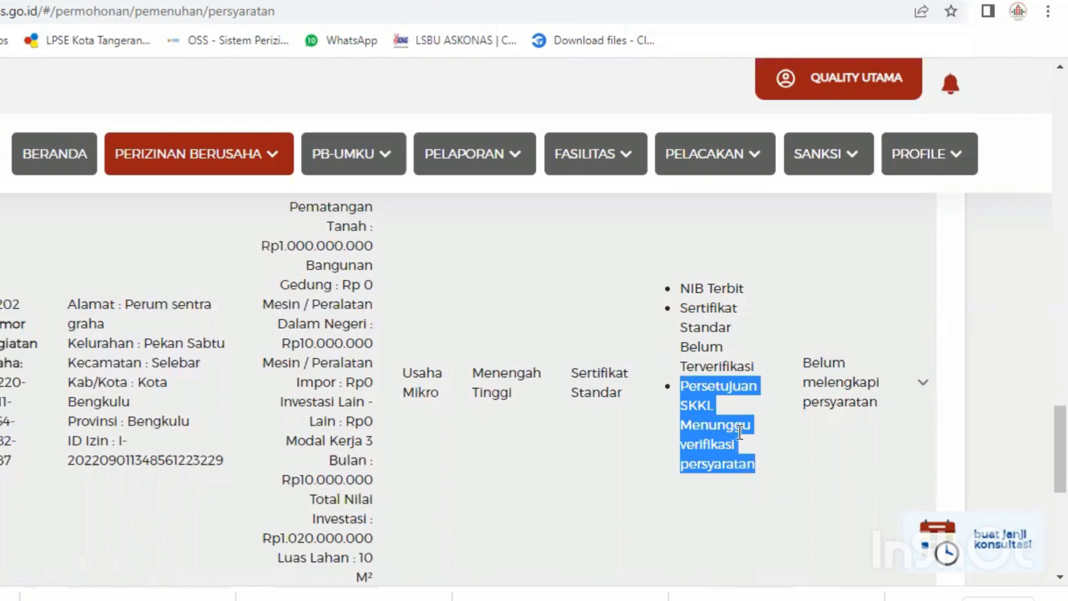
# - Expand the KBLI 42202 entry, try to open its business standard fulfilment form, read the information notice and dismiss it
pyautogui.click(922, 384)
pyautogui.scroll(-3, 513, 535)
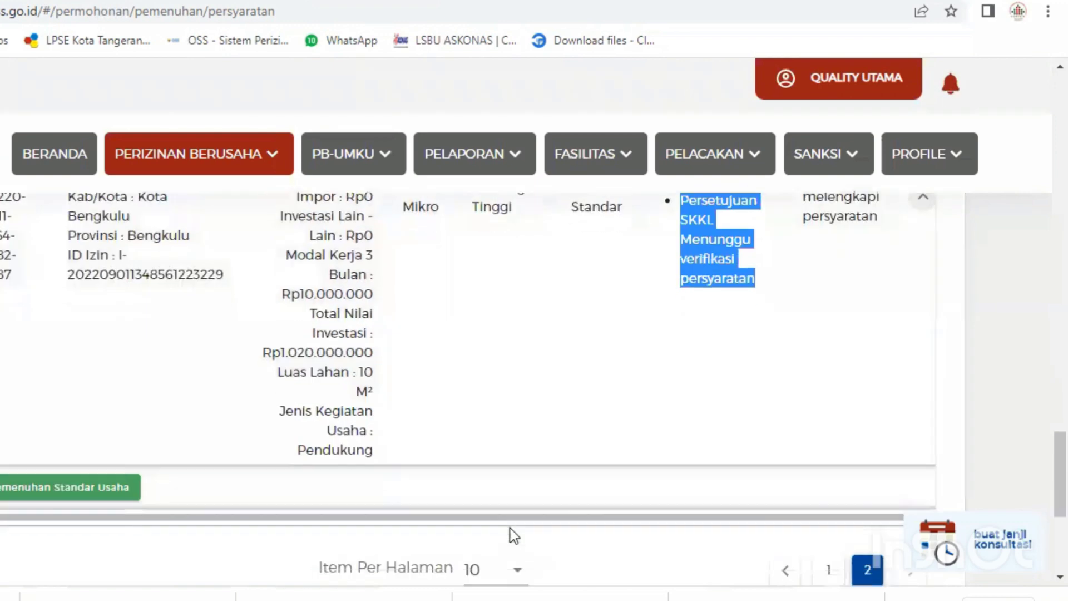
pyautogui.click(113, 492)
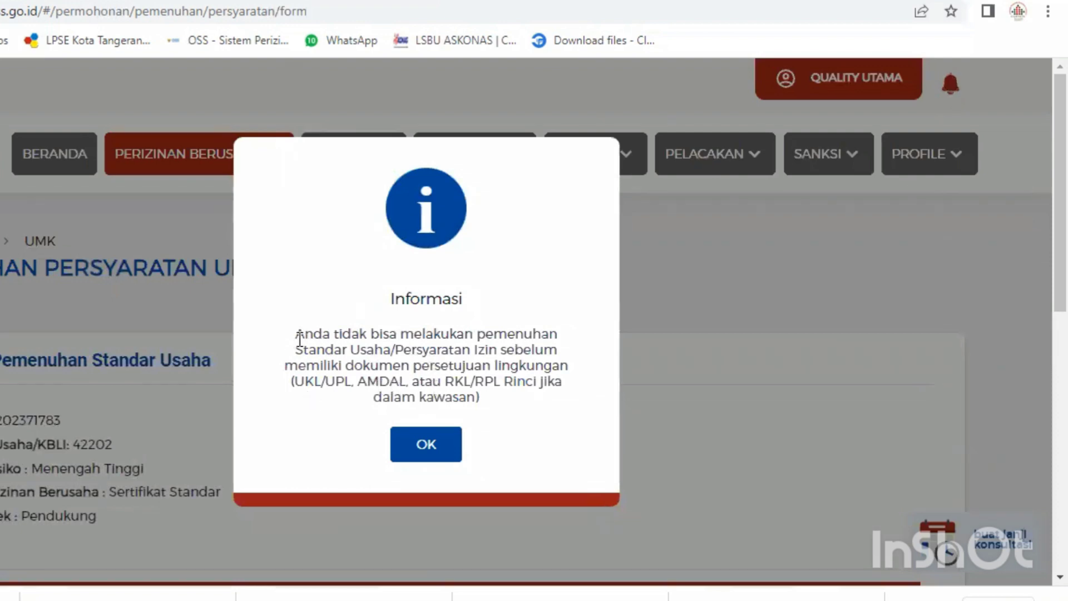
pyautogui.moveTo(294, 333); pyautogui.dragTo(472, 383)
pyautogui.click(426, 445)
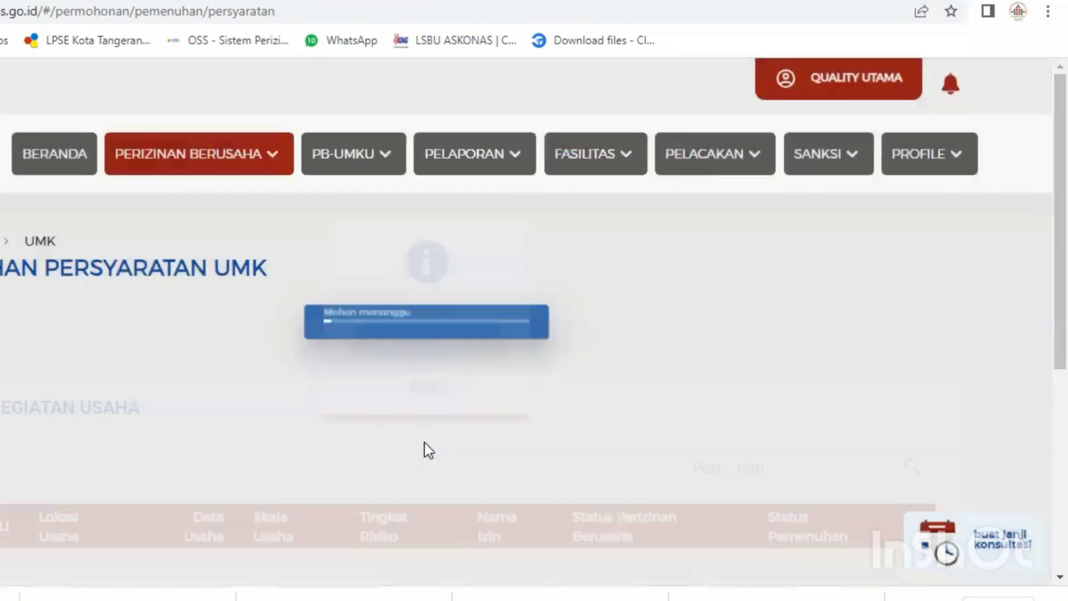
# - Browse the first page of the business activity list and compare each KBLI entry's licence name, licensing status and fulfilment status
pyautogui.scroll(-15, 352, 492)
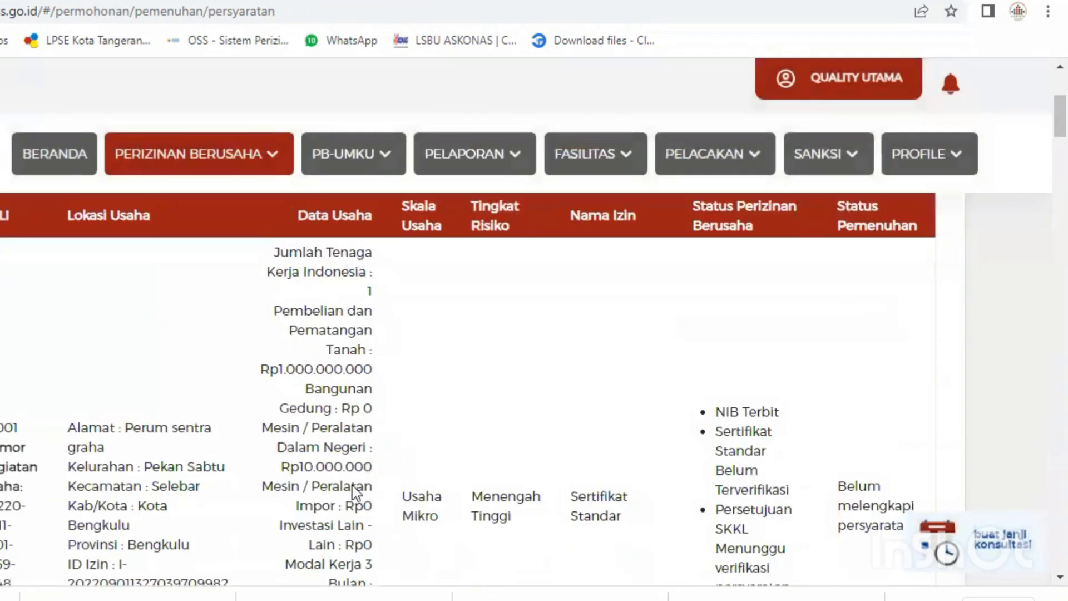
pyautogui.scroll(-12, 353, 487)
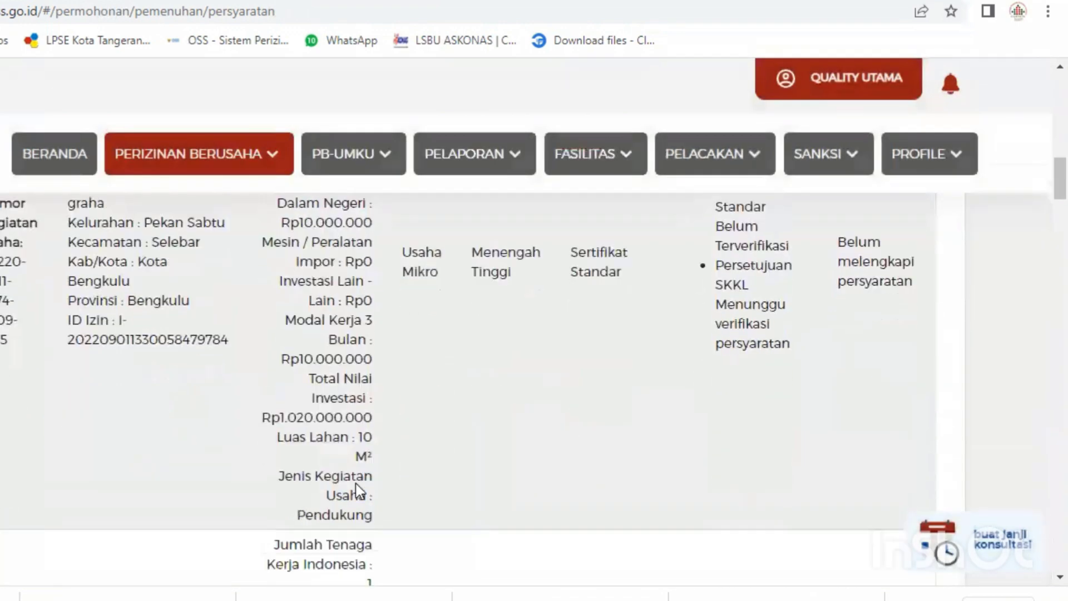
pyautogui.scroll(-5, 359, 483)
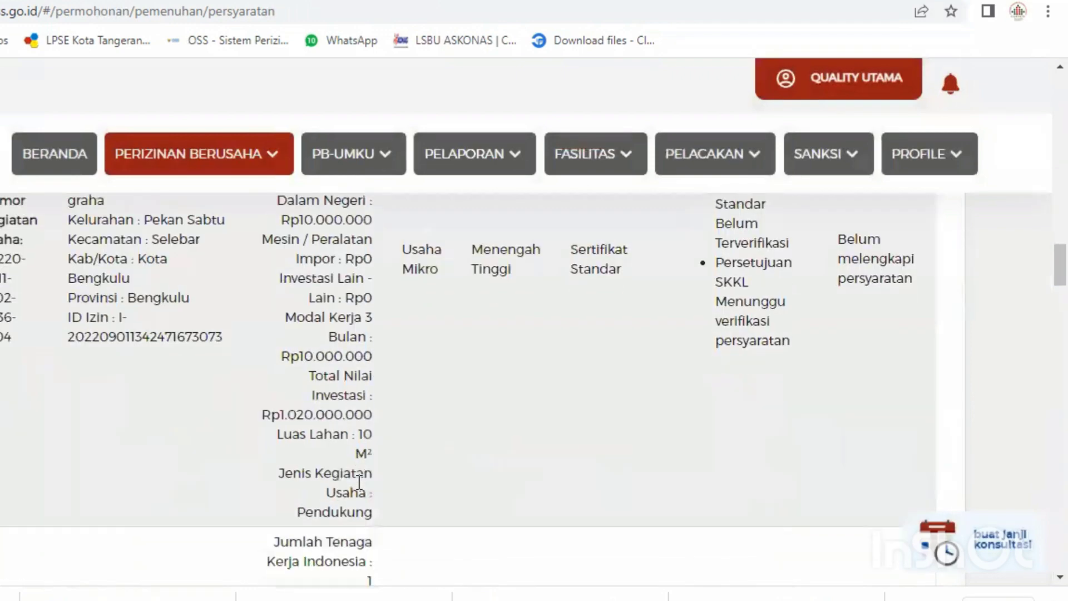
pyautogui.scroll(-6, 358, 490)
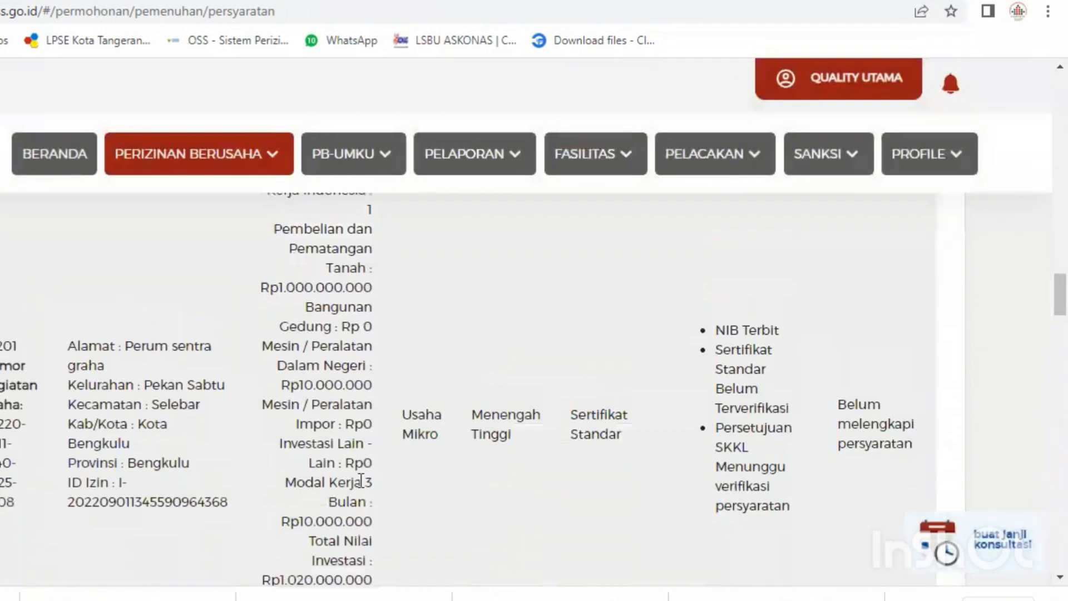
pyautogui.scroll(-10, 363, 479)
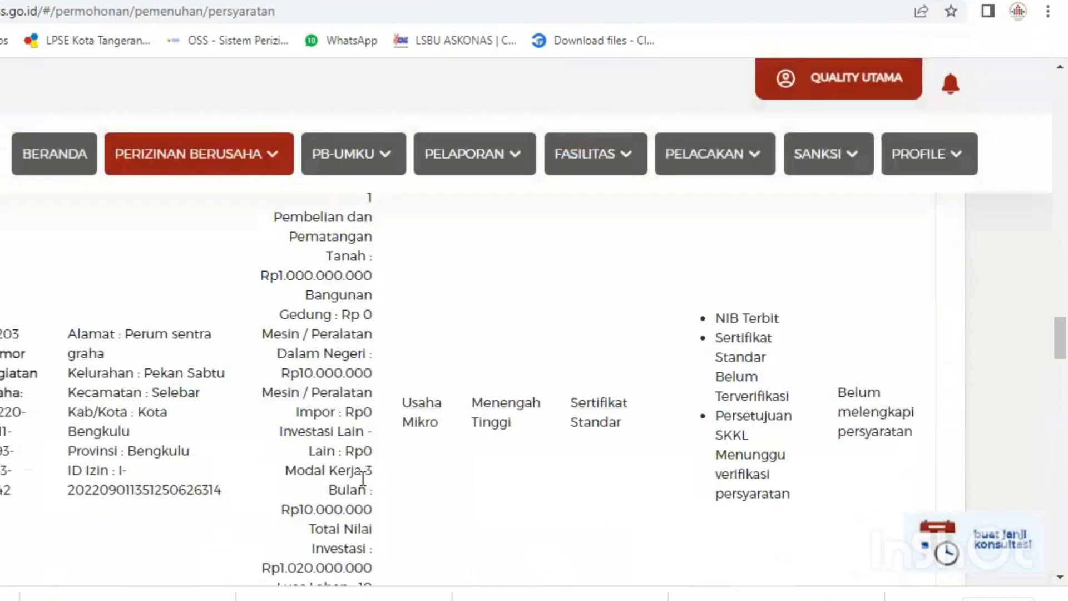
pyautogui.scroll(3, 365, 476)
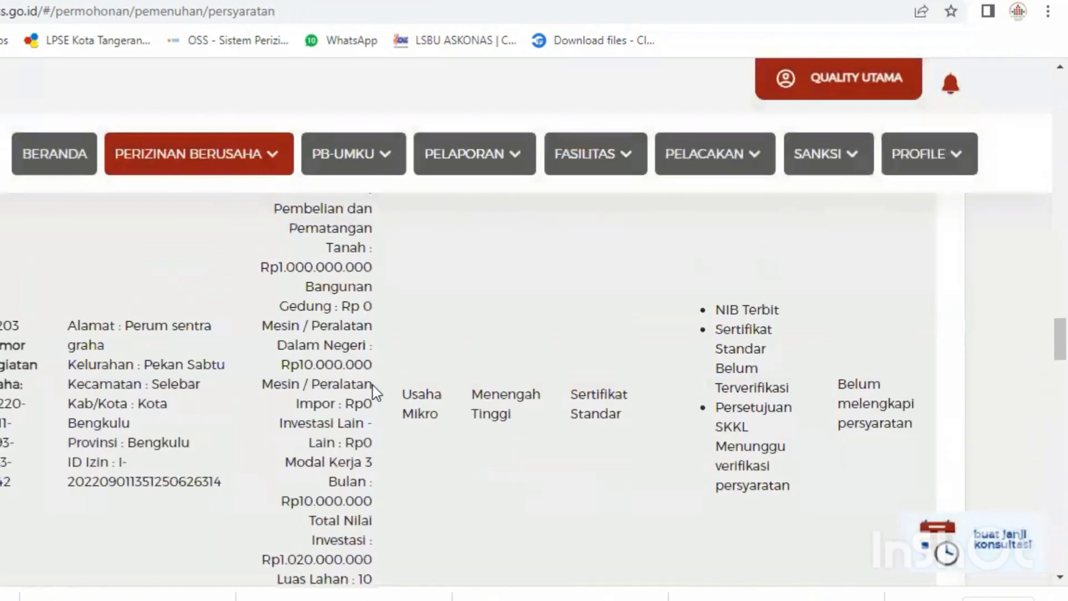
pyautogui.scroll(7, 364, 356)
pyautogui.scroll(1, 383, 367)
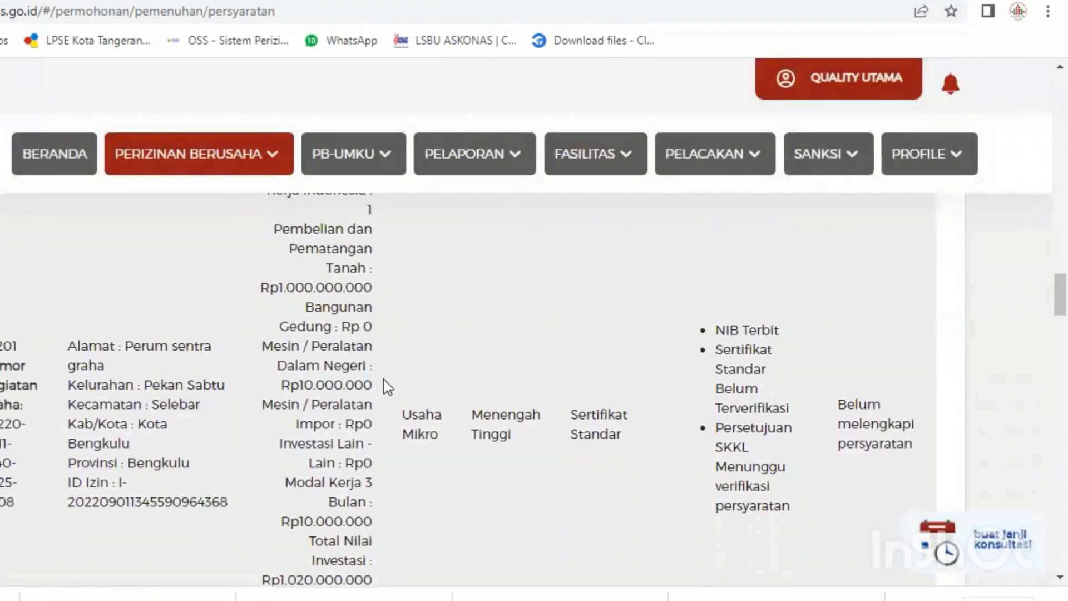
pyautogui.scroll(6, 387, 385)
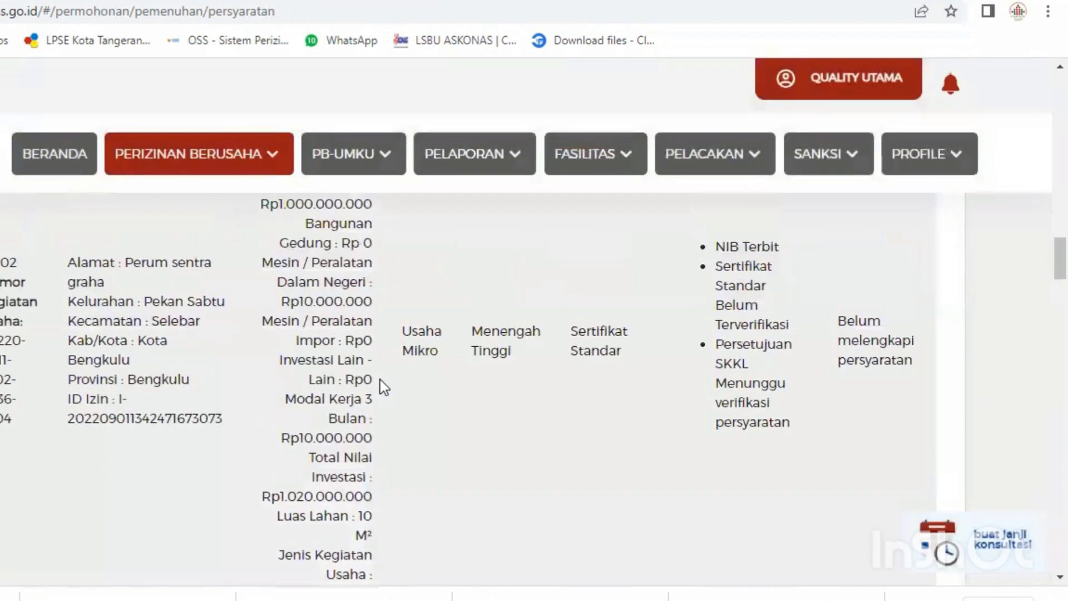
pyautogui.scroll(6, 383, 386)
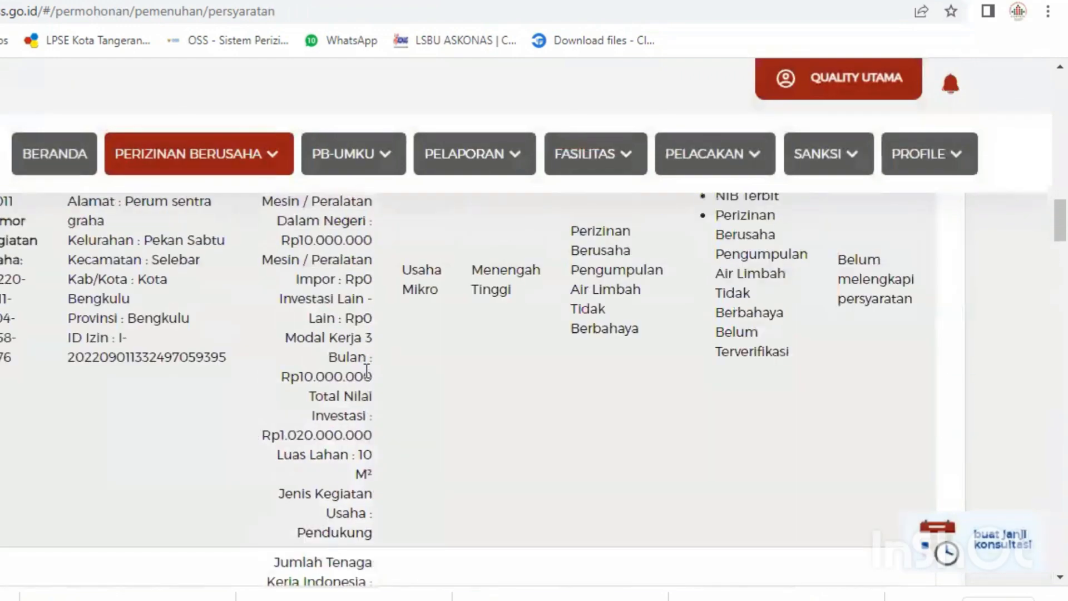
pyautogui.scroll(6, 366, 372)
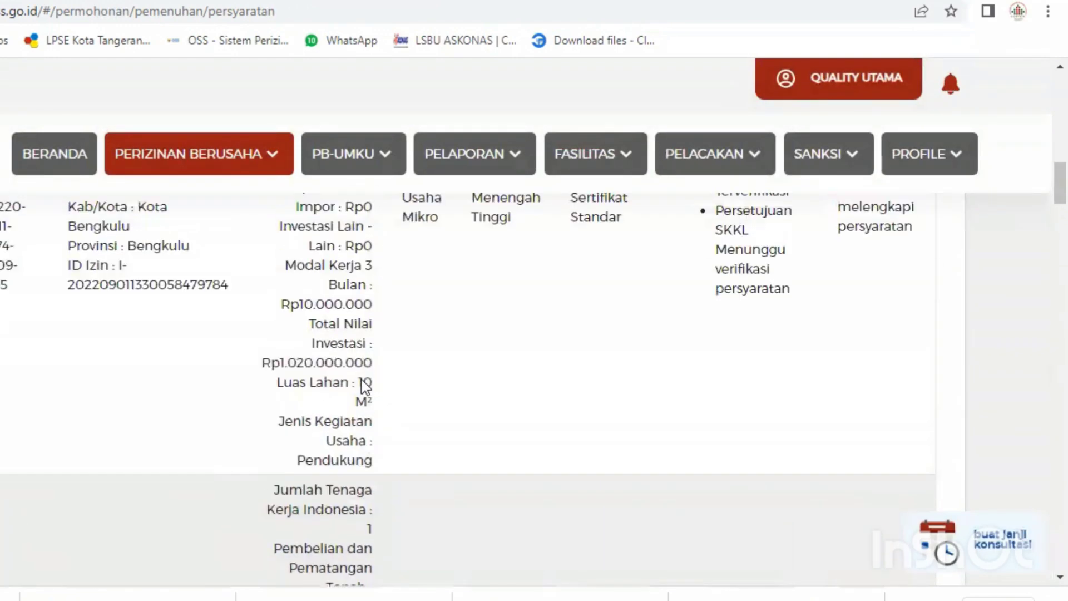
pyautogui.scroll(6, 364, 382)
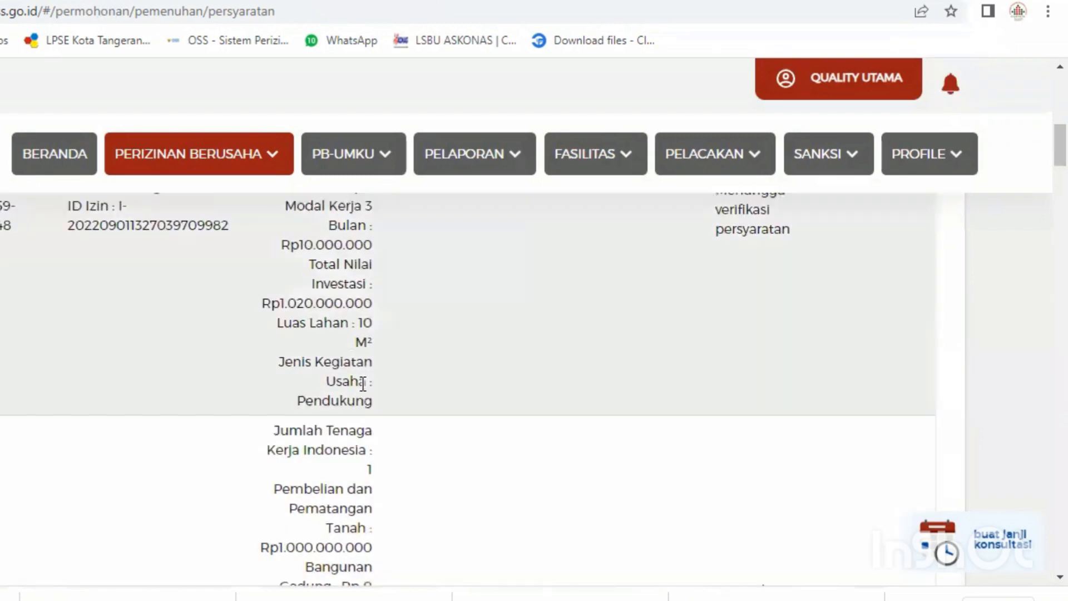